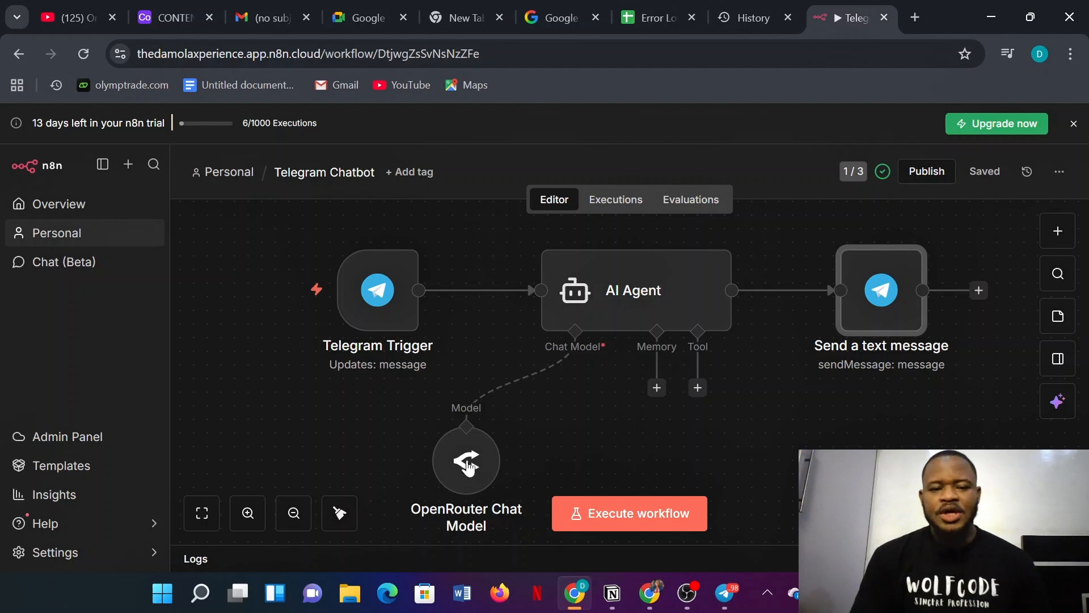
- Send 'hi' to the JARVIS PERSONAL ASSISTANT bot, read its greeting, then minimize Telegram
{"action": "mouse_move", "coordinate": [410, 363]}
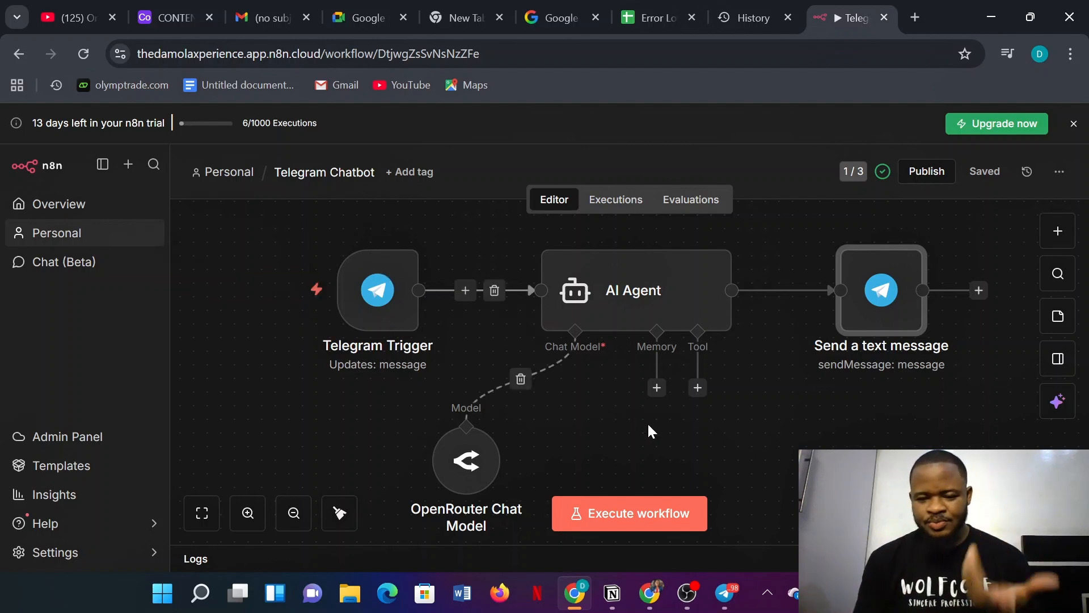
{"action": "mouse_move", "coordinate": [727, 594]}
{"action": "left_click", "coordinate": [715, 525]}
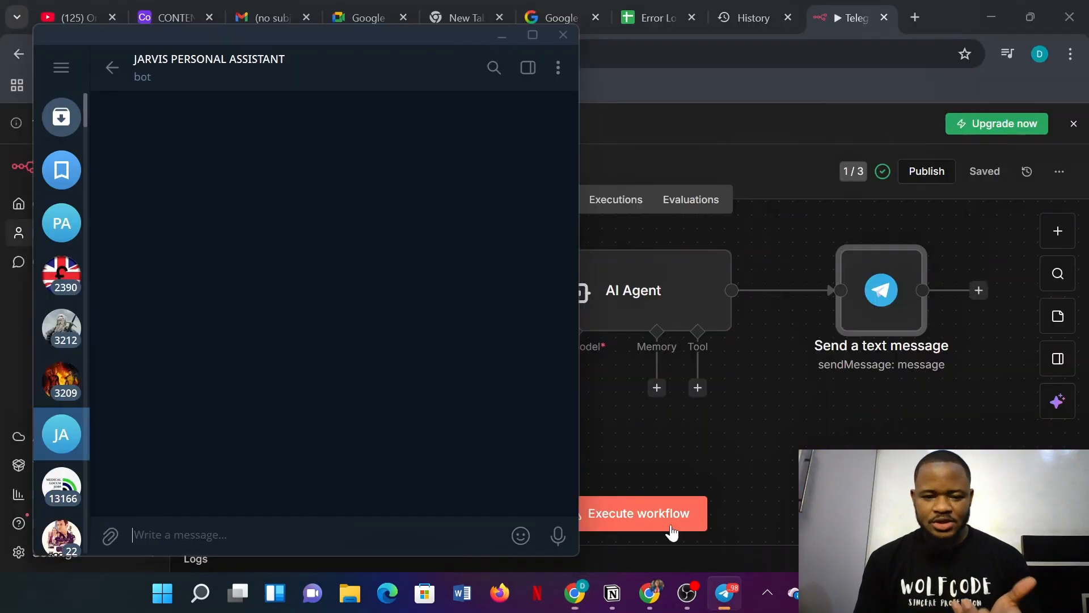
{"action": "type", "text": "hi"}
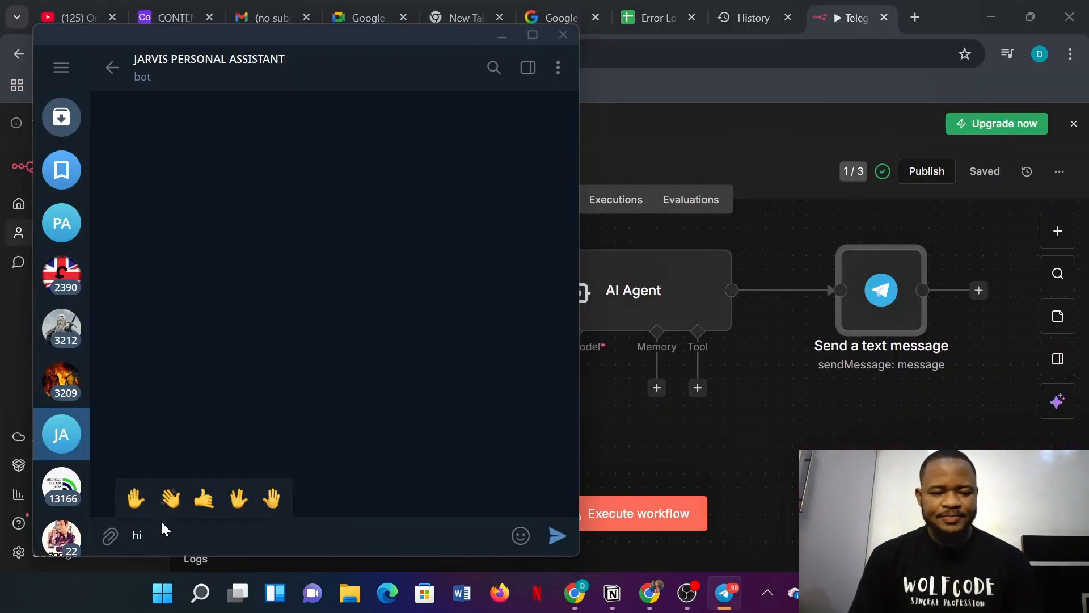
{"action": "left_click", "coordinate": [557, 535]}
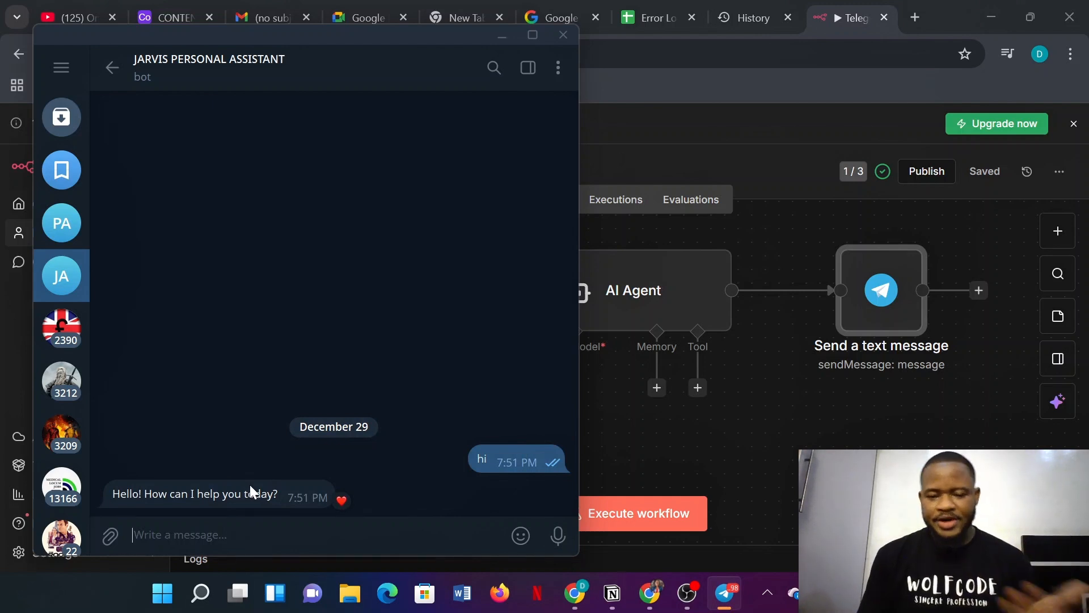
{"action": "mouse_move", "coordinate": [342, 498]}
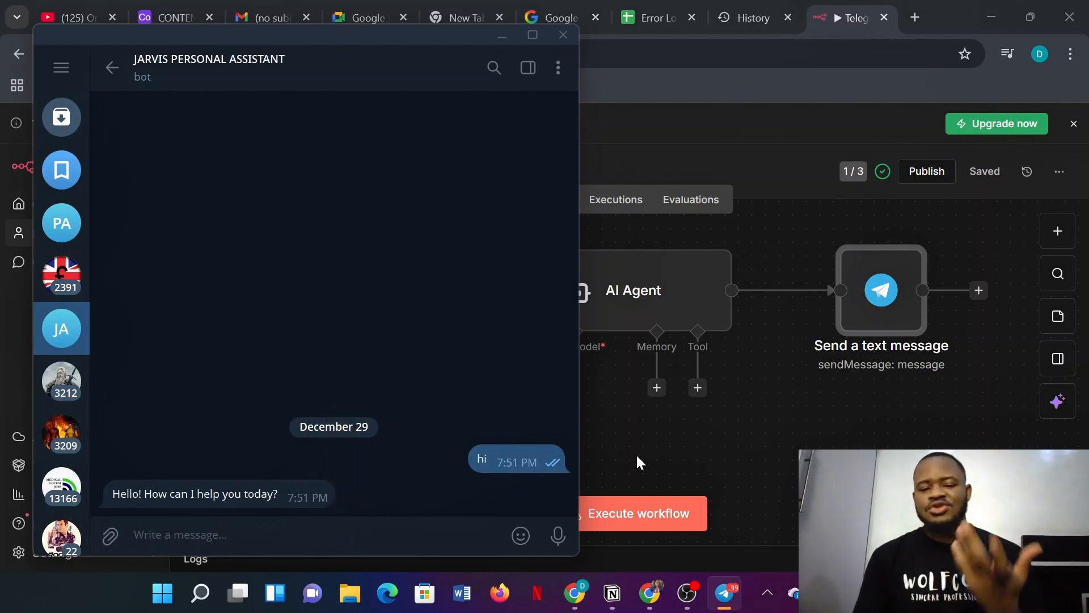
{"action": "left_click", "coordinate": [502, 38]}
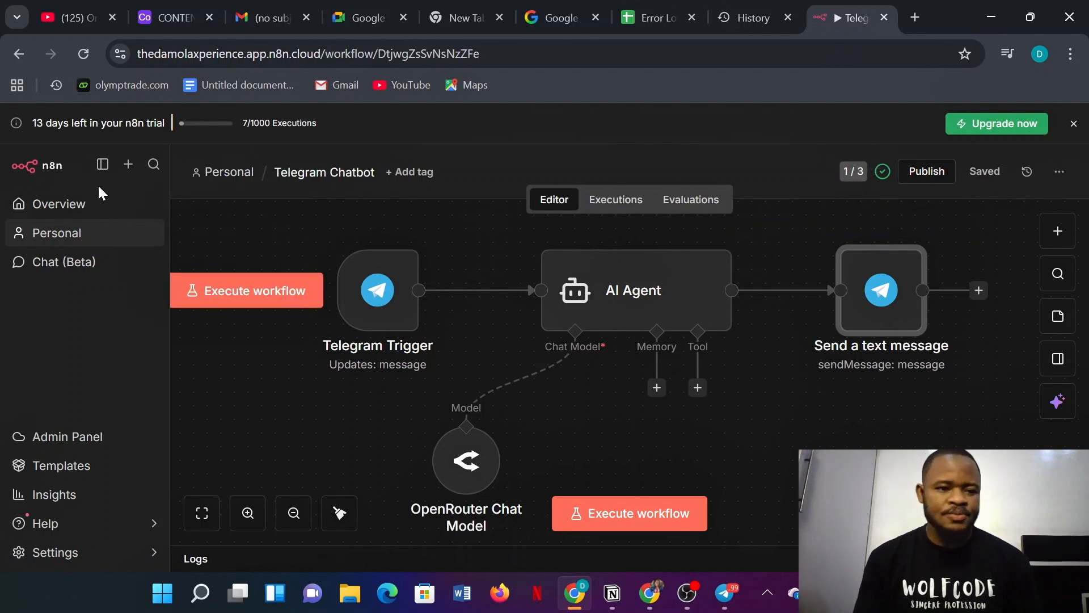
- Create a new workflow in the Personal space and rename it 'Error Handler'
{"action": "left_click", "coordinate": [128, 164]}
{"action": "mouse_move", "coordinate": [204, 209]}
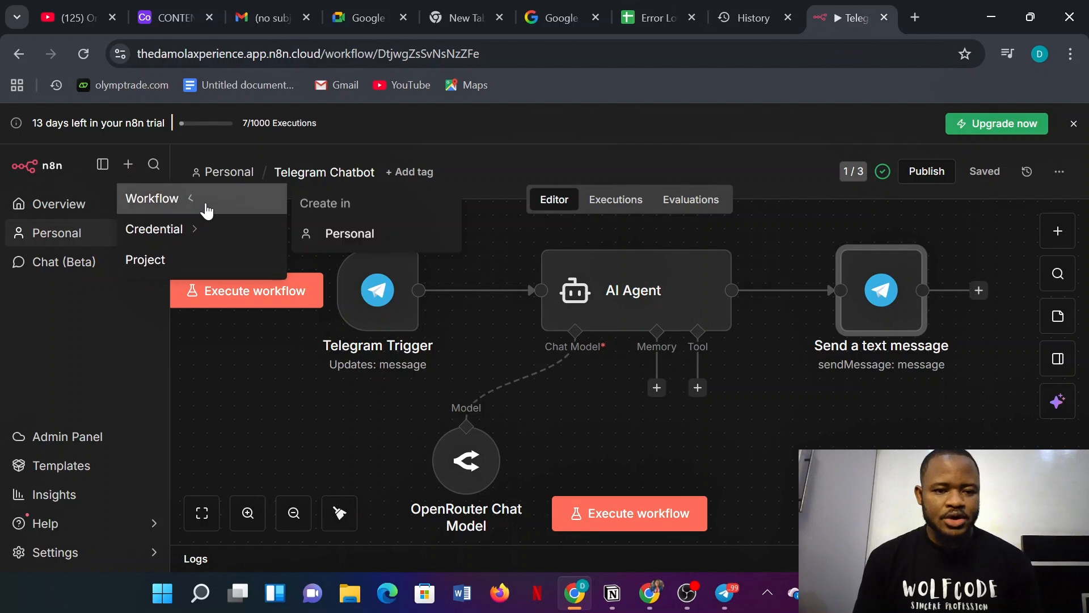
{"action": "left_click", "coordinate": [348, 235]}
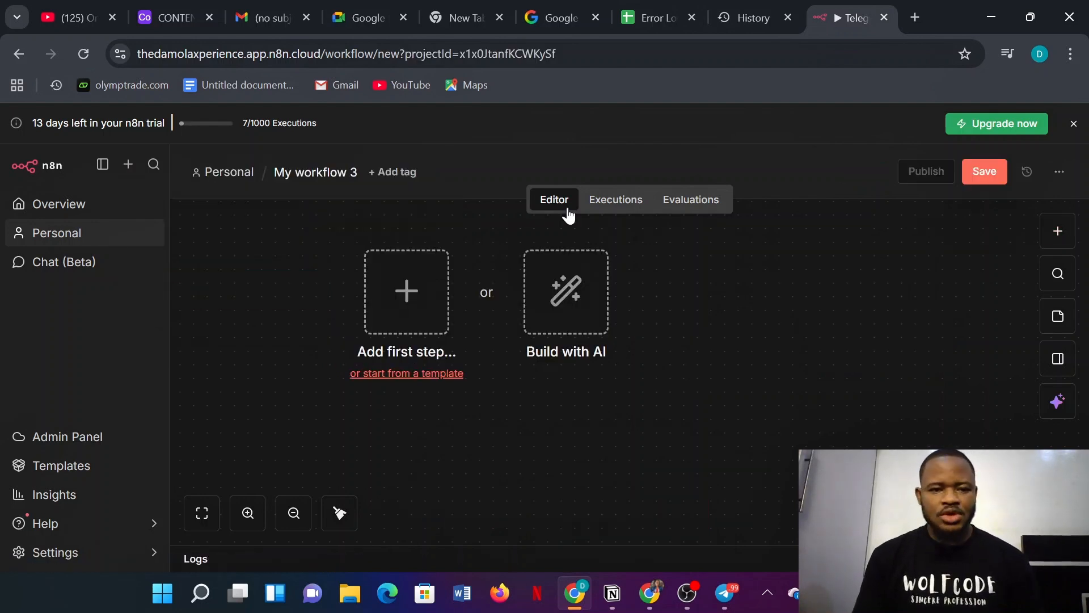
{"action": "left_click", "coordinate": [356, 180]}
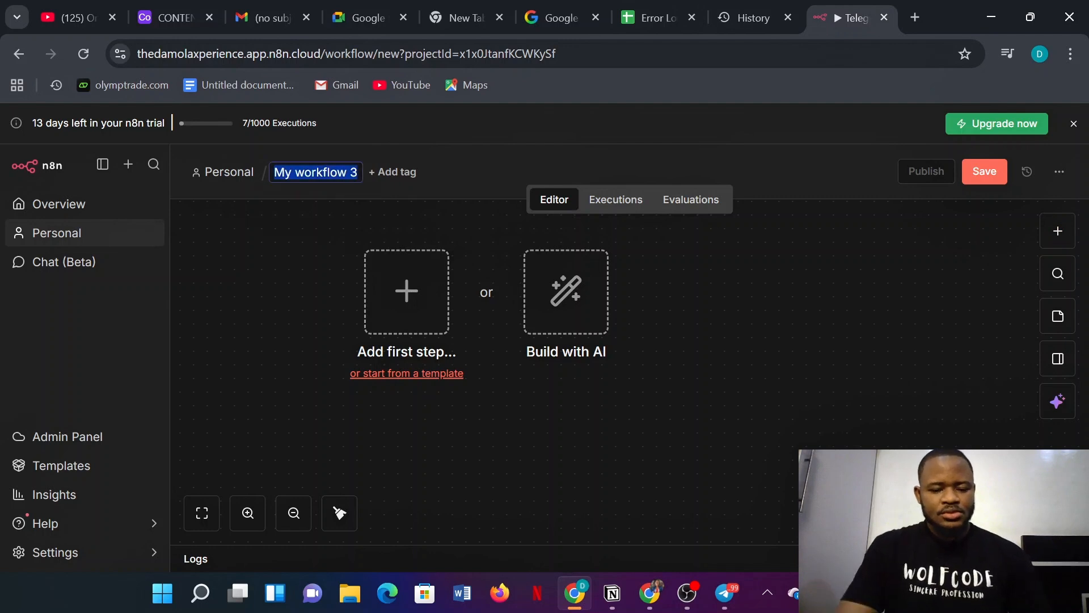
{"action": "type", "text": "Error"}
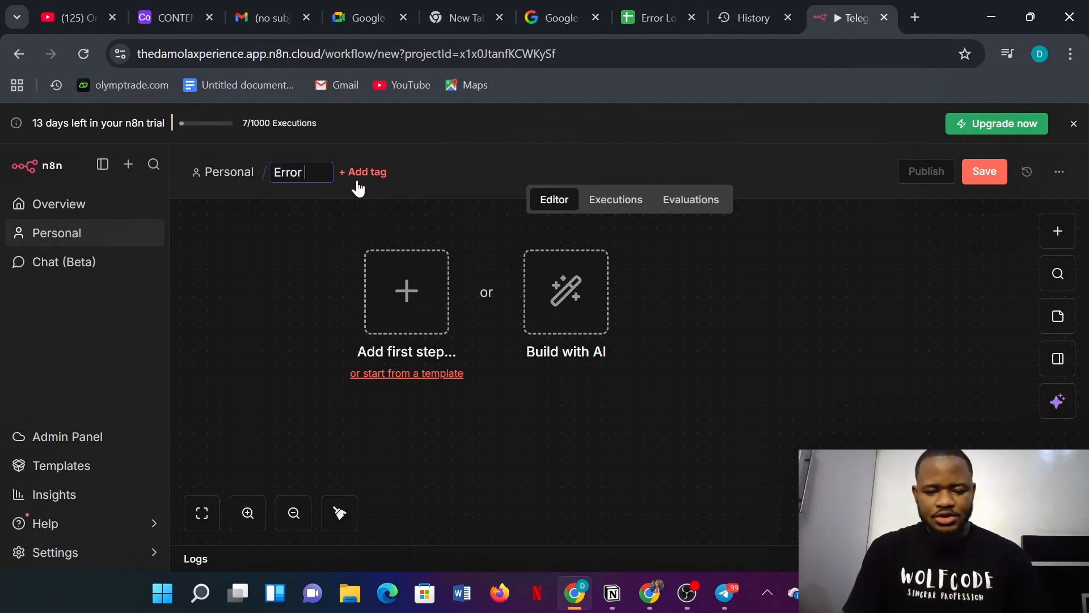
{"action": "type", "text": " Handler"}
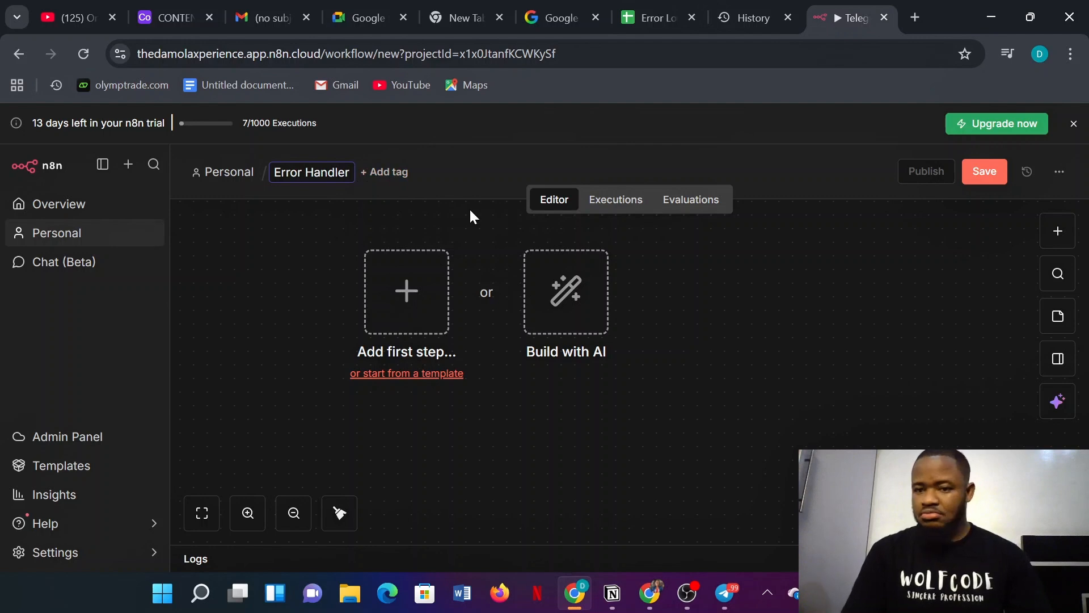
{"action": "left_click", "coordinate": [606, 278]}
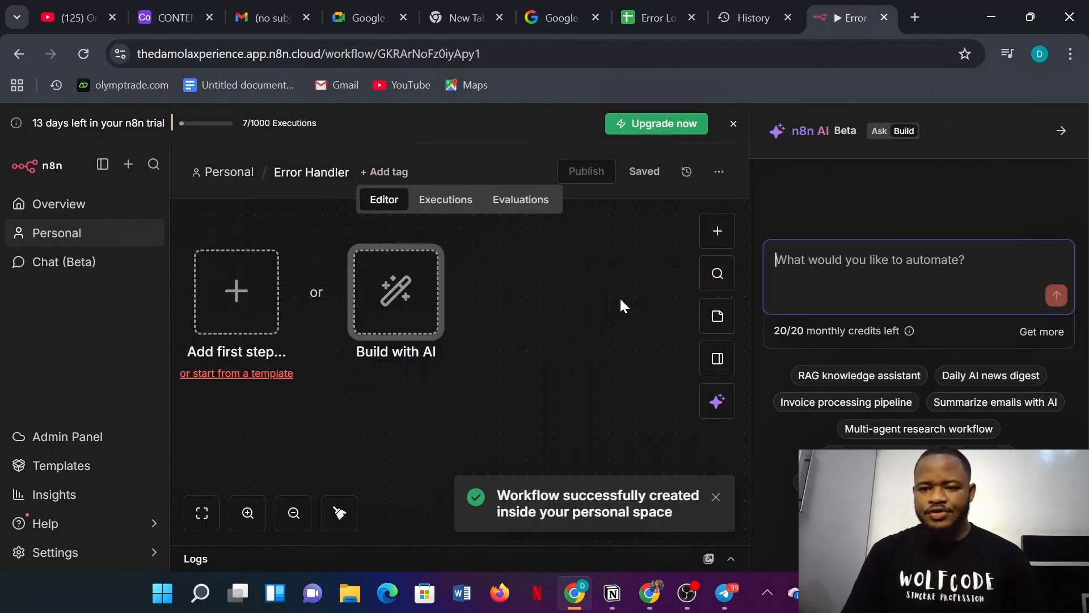
- Add an Error Trigger as the first step, fetch its test event, and save the workflow
{"action": "left_click", "coordinate": [1061, 132]}
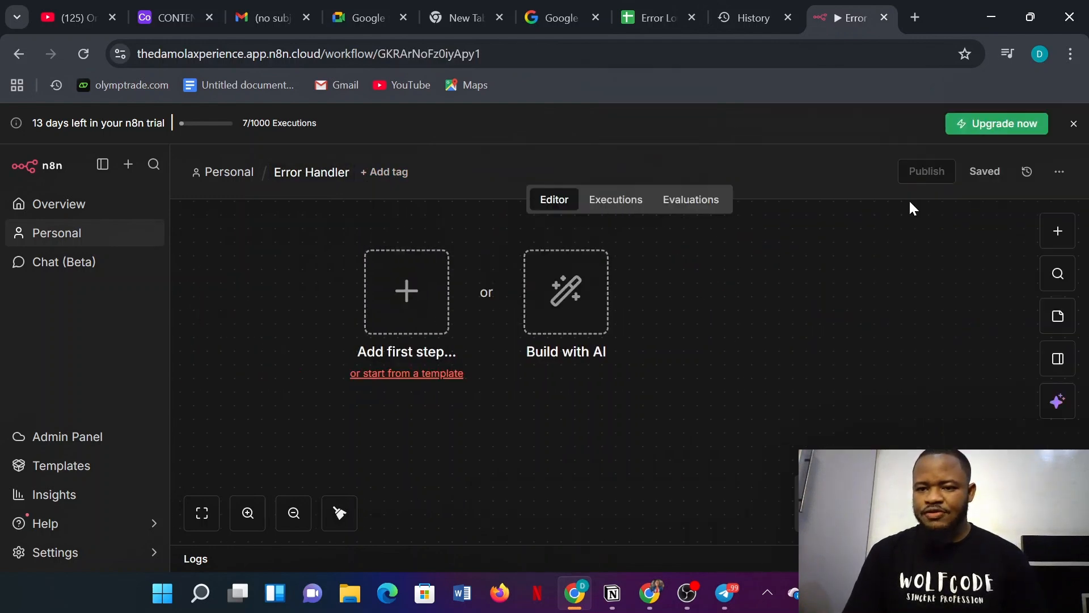
{"action": "left_click", "coordinate": [1059, 231]}
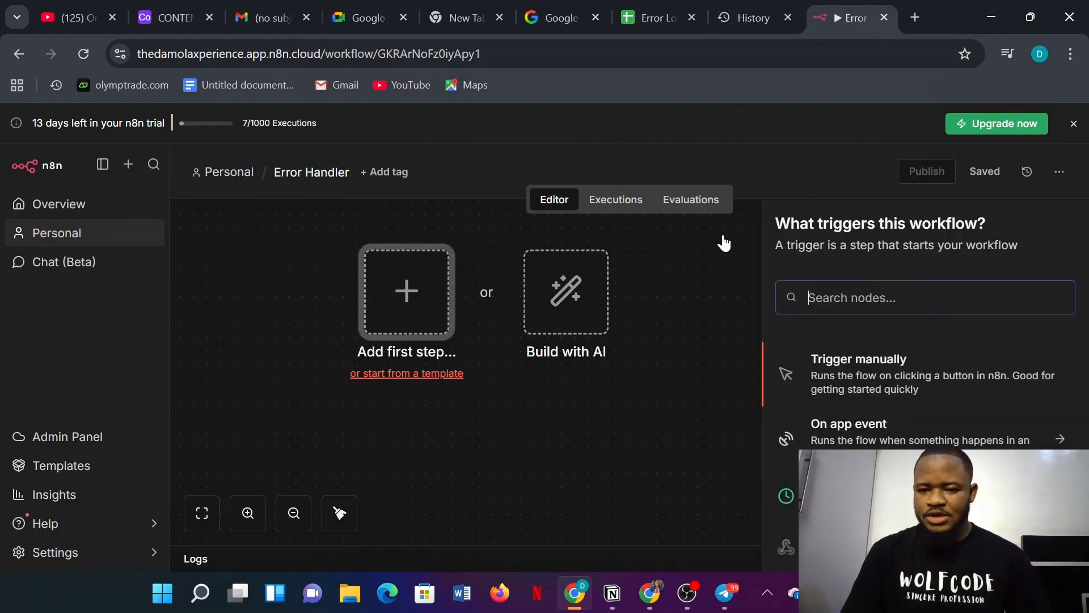
{"action": "type", "text": "erro"}
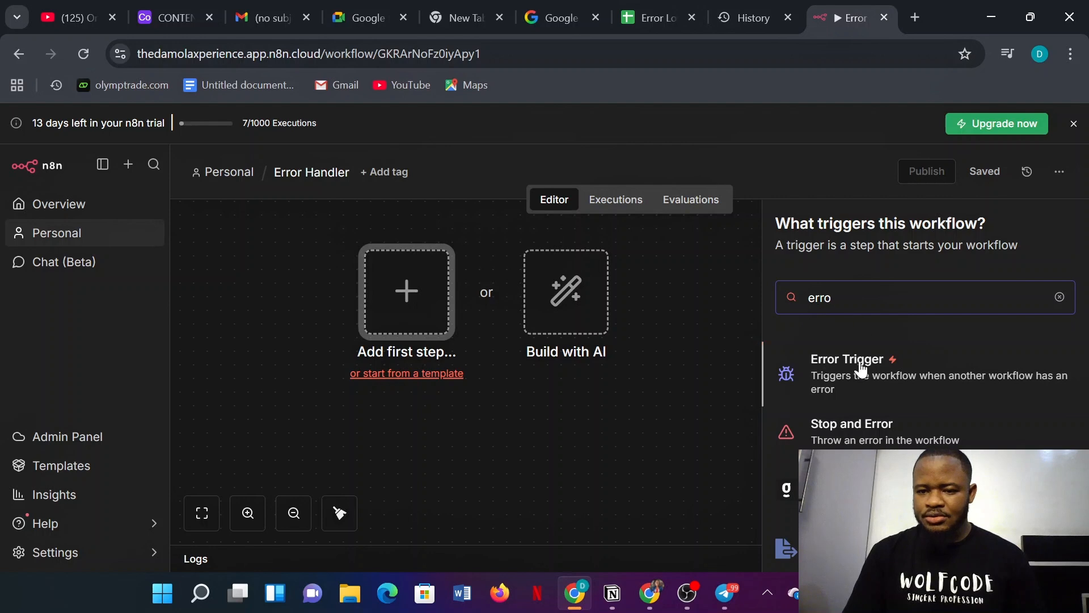
{"action": "left_click", "coordinate": [859, 366]}
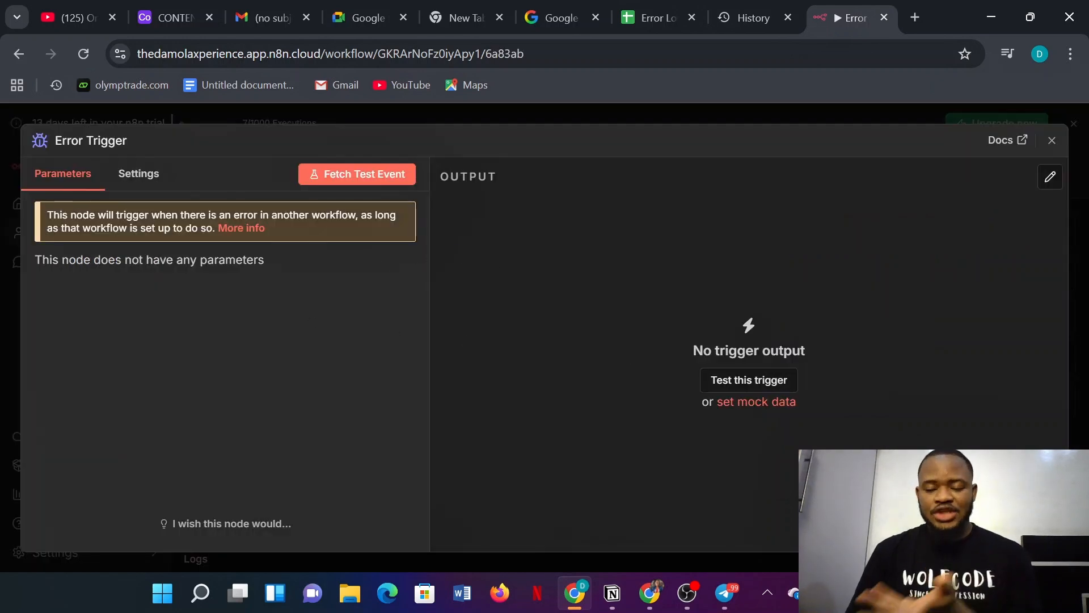
{"action": "left_click", "coordinate": [771, 381]}
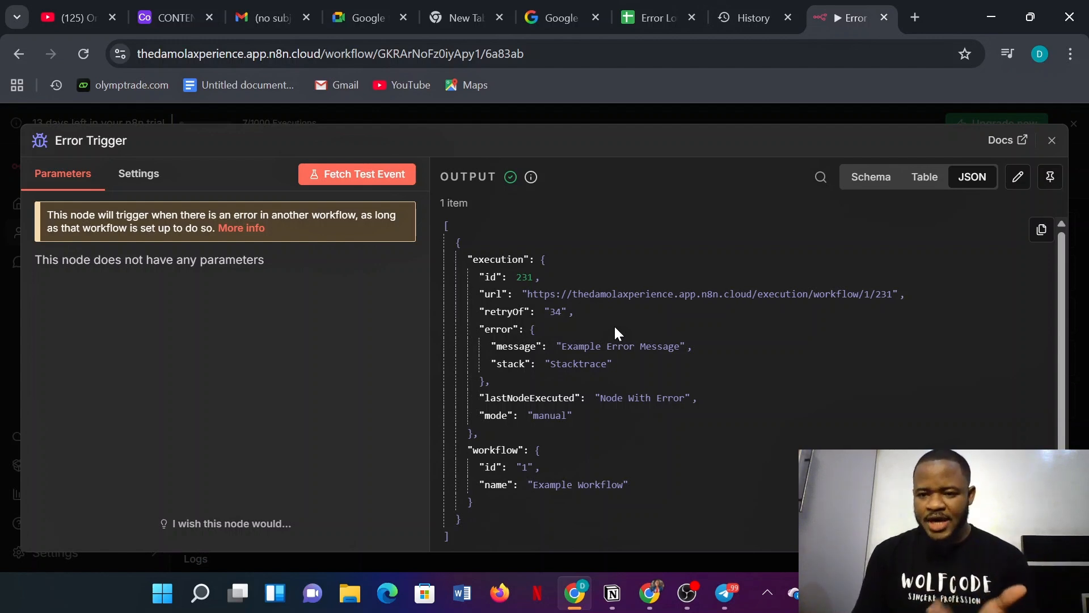
{"action": "left_click", "coordinate": [618, 115]}
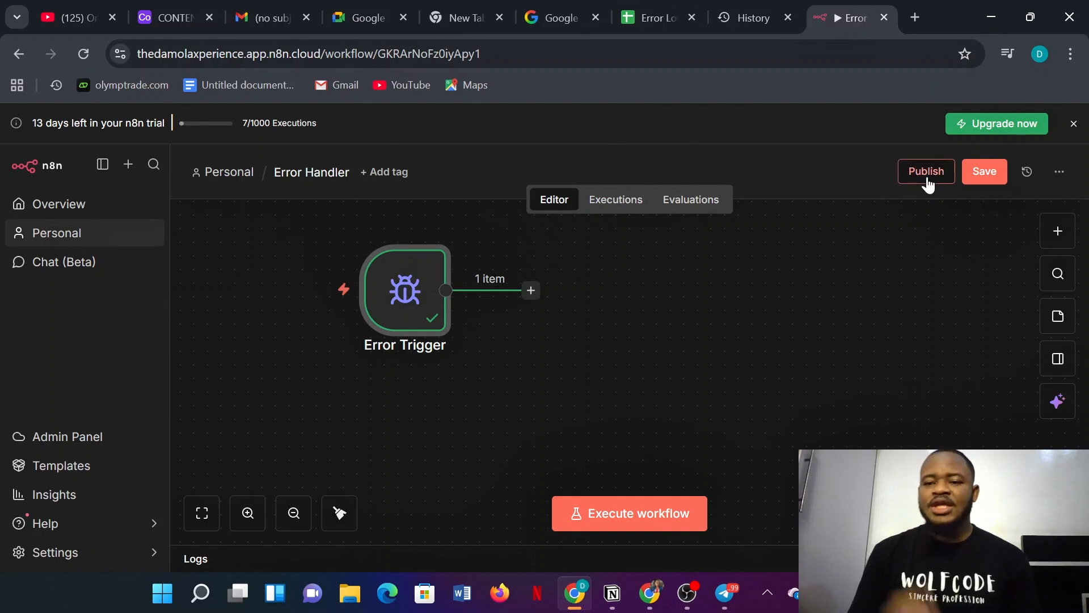
{"action": "left_click", "coordinate": [990, 180]}
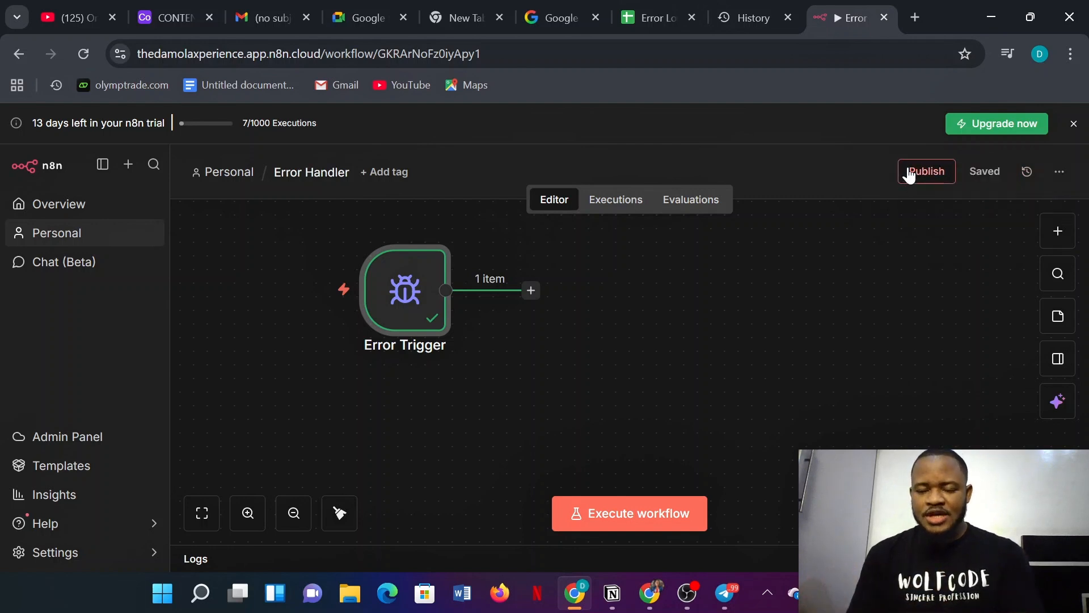
{"action": "left_click", "coordinate": [86, 215]}
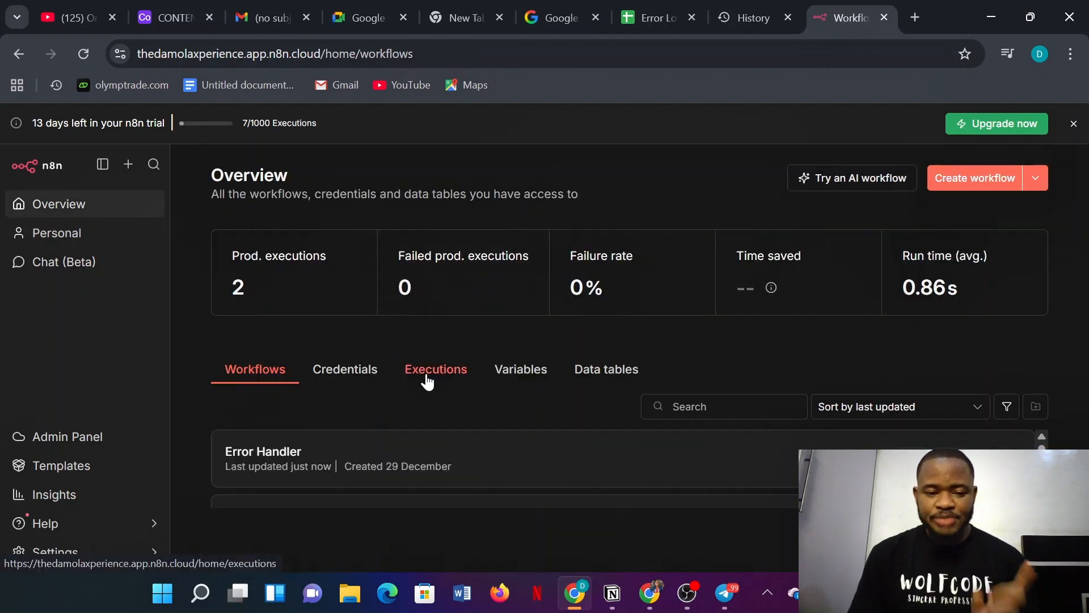
- Open Telegram Chatbot's settings and check the Error Workflow dropdown, where Error Handler is disabled
{"action": "scroll", "coordinate": [389, 464], "scroll_direction": "down", "scroll_amount": 2}
{"action": "left_click", "coordinate": [341, 446]}
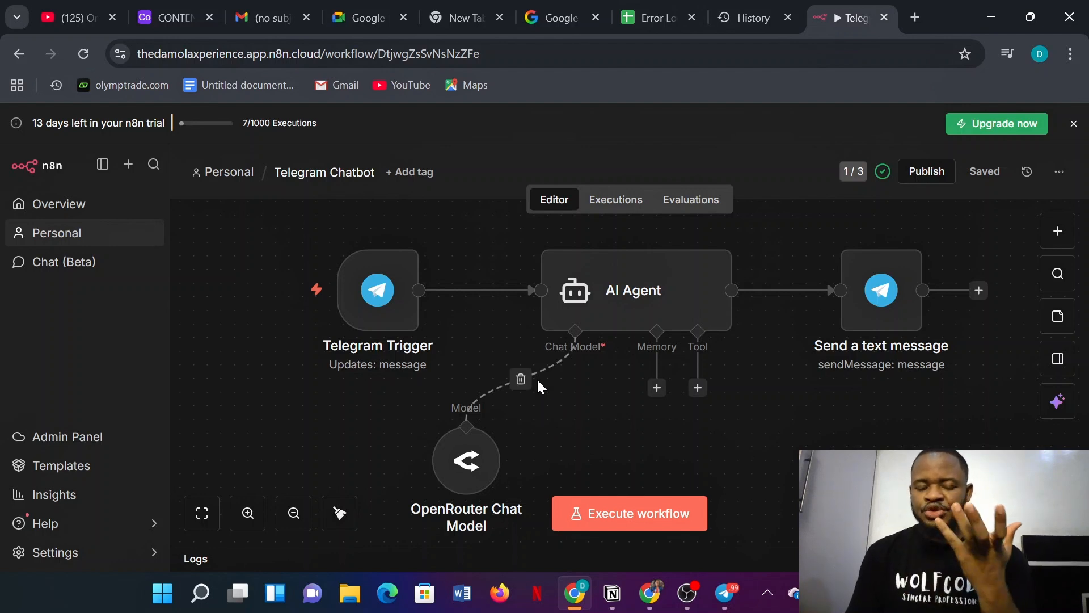
{"action": "mouse_move", "coordinate": [596, 319]}
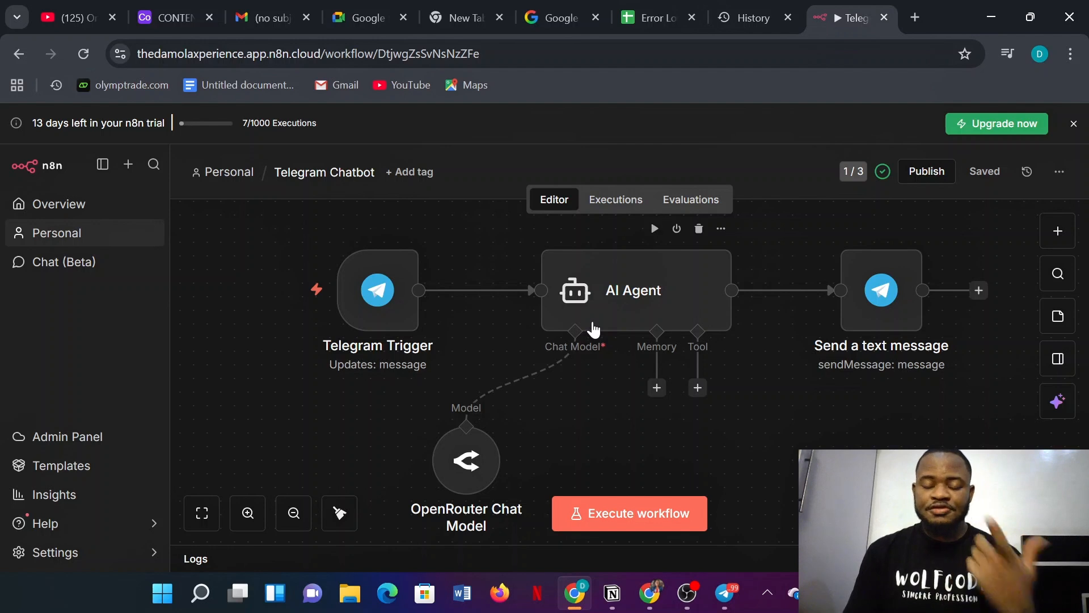
{"action": "left_click", "coordinate": [1061, 176]}
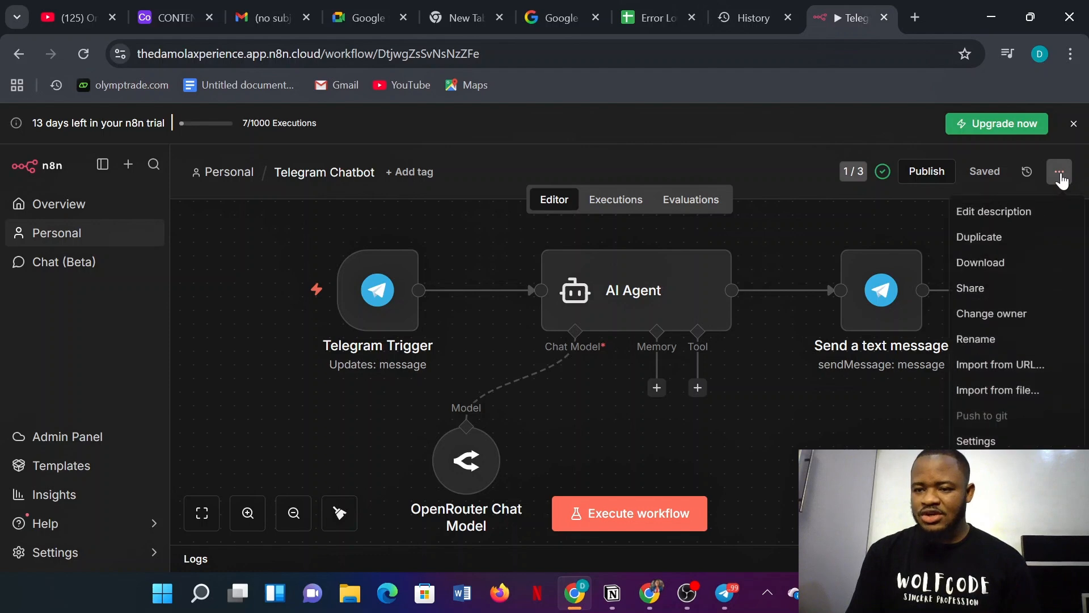
{"action": "left_click", "coordinate": [977, 442]}
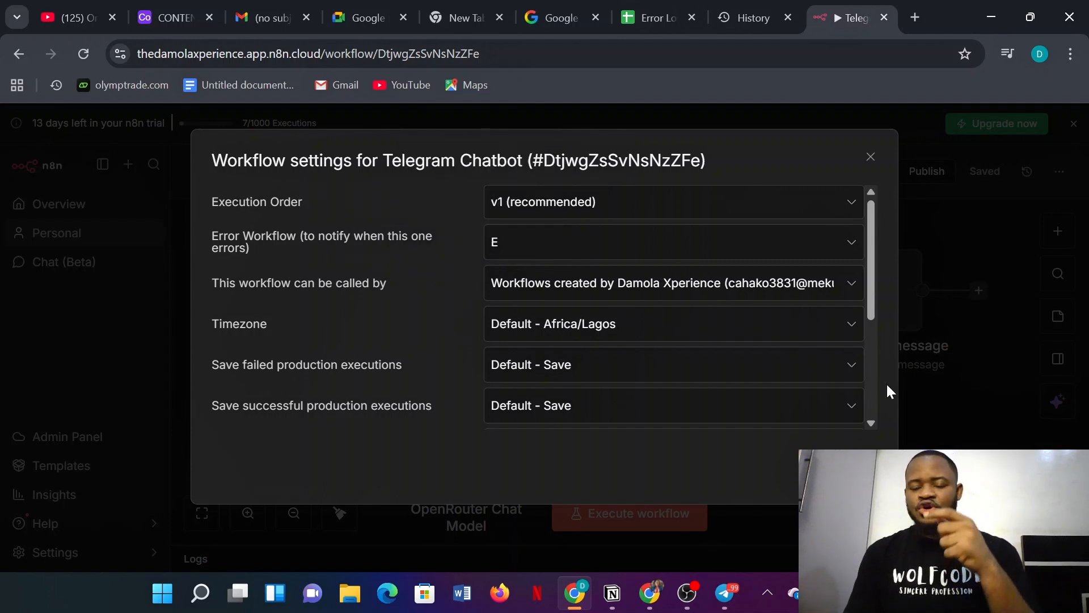
{"action": "left_click", "coordinate": [839, 244]}
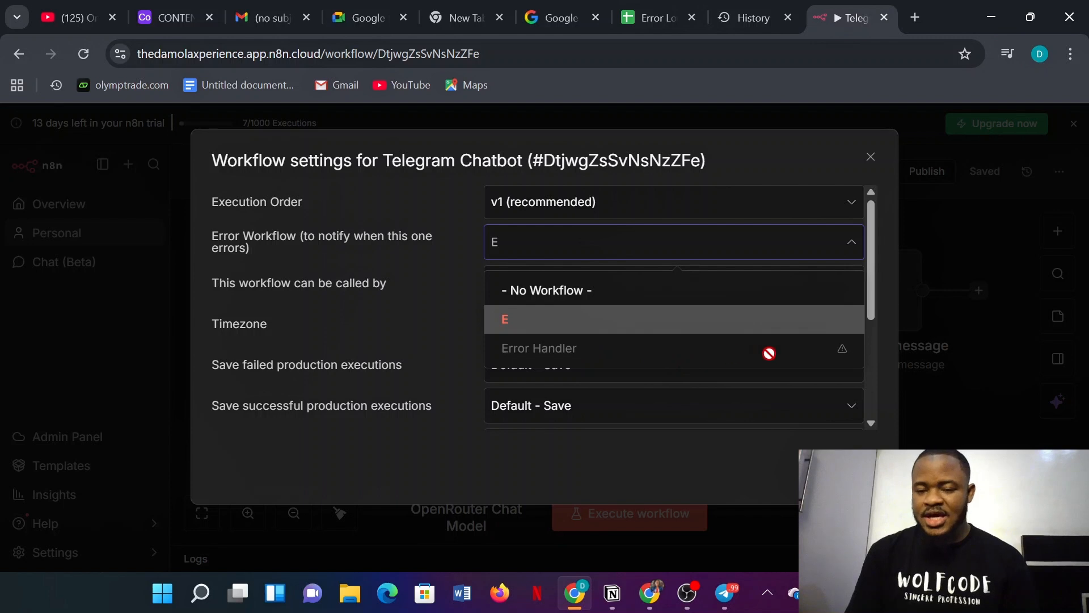
{"action": "mouse_move", "coordinate": [842, 351]}
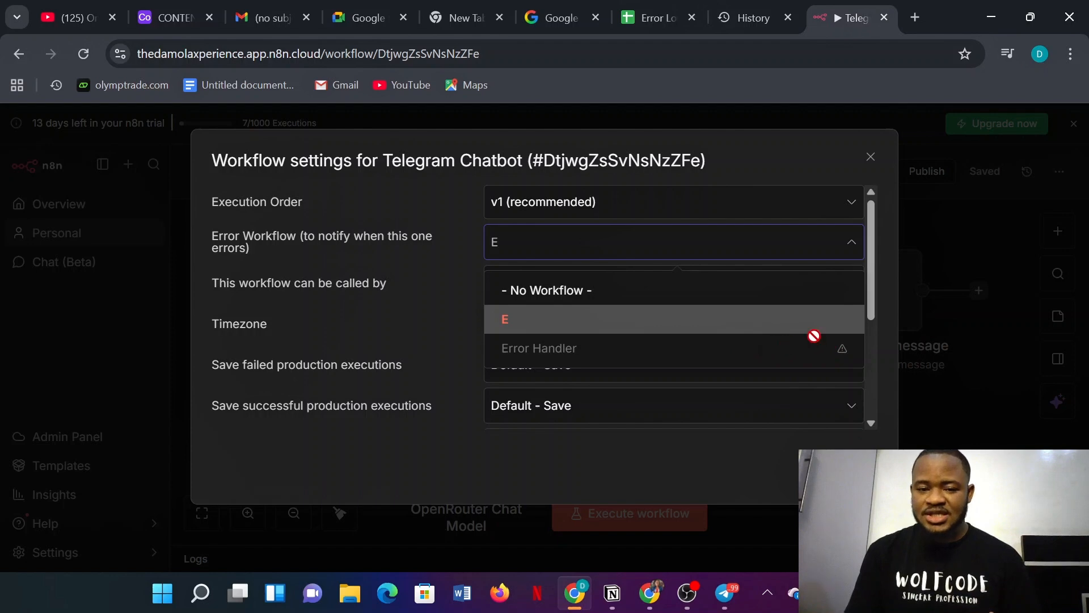
- Publish Error Handler with the default version name, then reopen the Telegram Chatbot workflow
{"action": "left_click", "coordinate": [872, 161]}
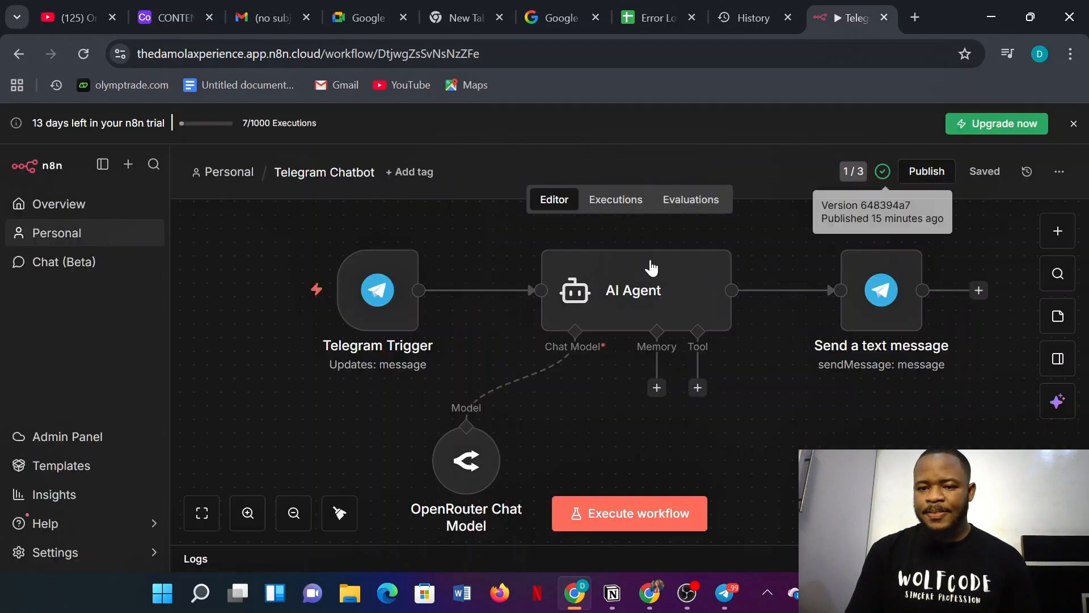
{"action": "left_click", "coordinate": [68, 211]}
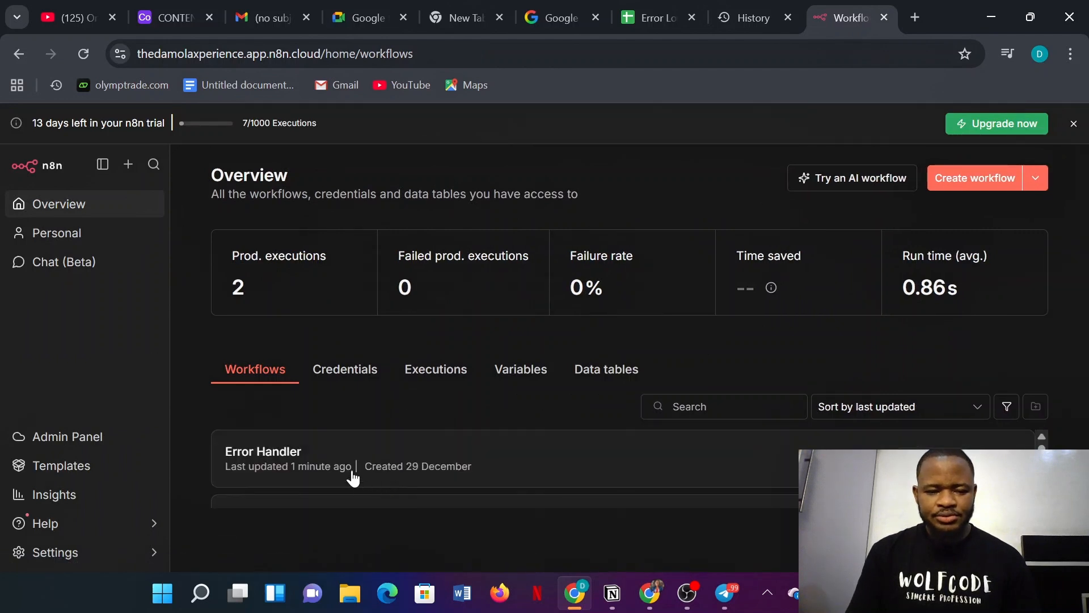
{"action": "left_click", "coordinate": [327, 455]}
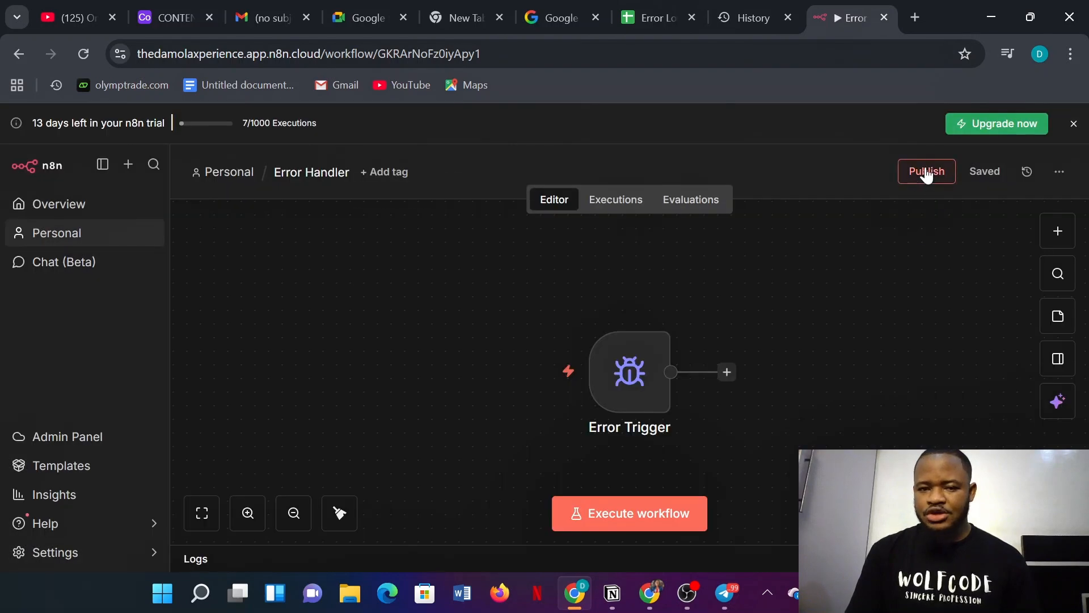
{"action": "left_click", "coordinate": [926, 172]}
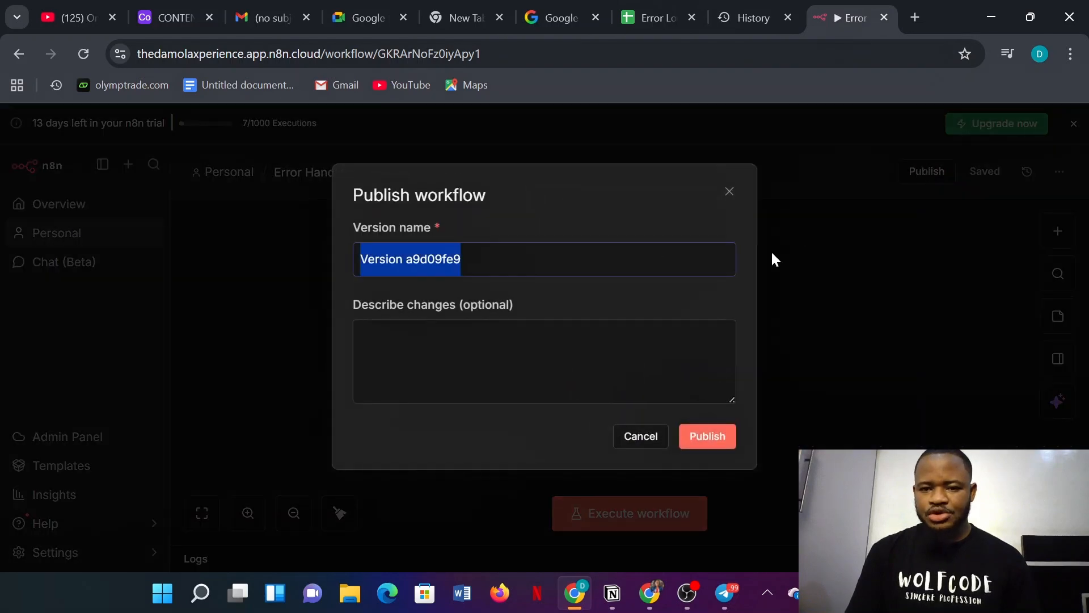
{"action": "left_click", "coordinate": [706, 437]}
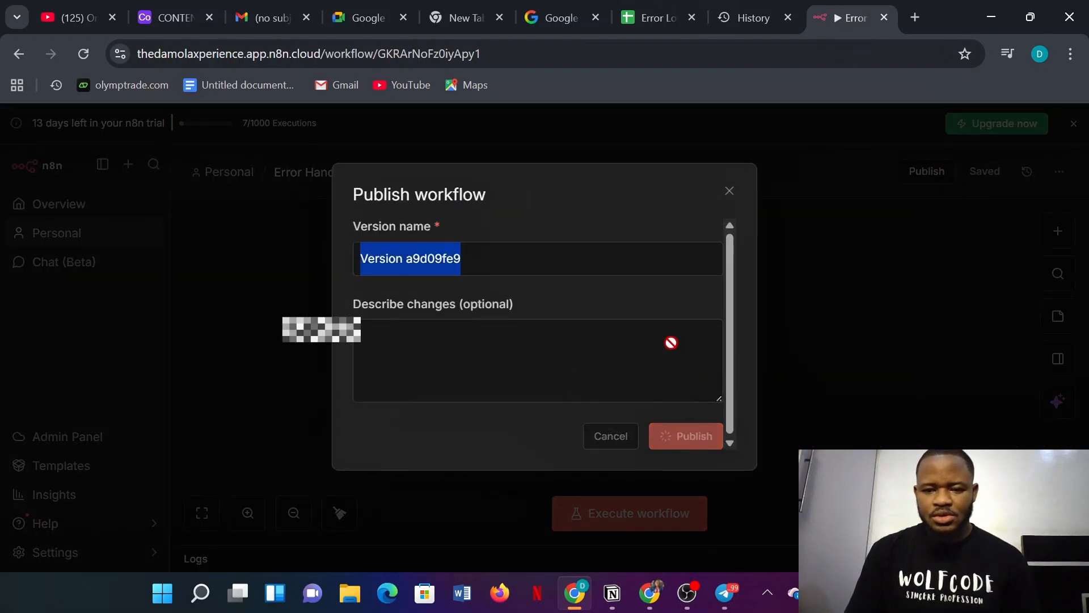
{"action": "left_click", "coordinate": [697, 381]}
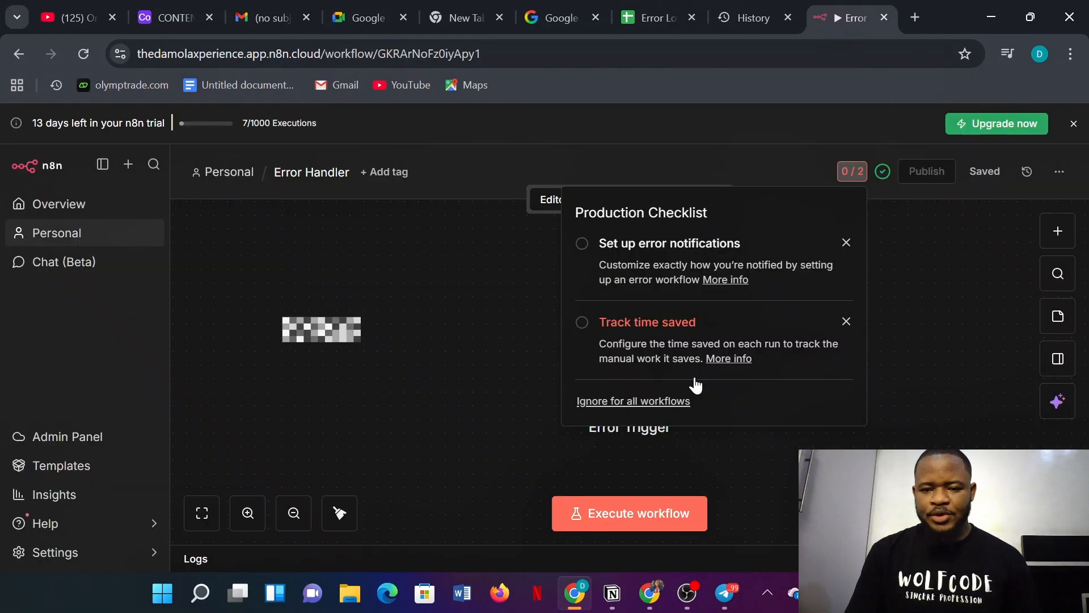
{"action": "left_click", "coordinate": [912, 320]}
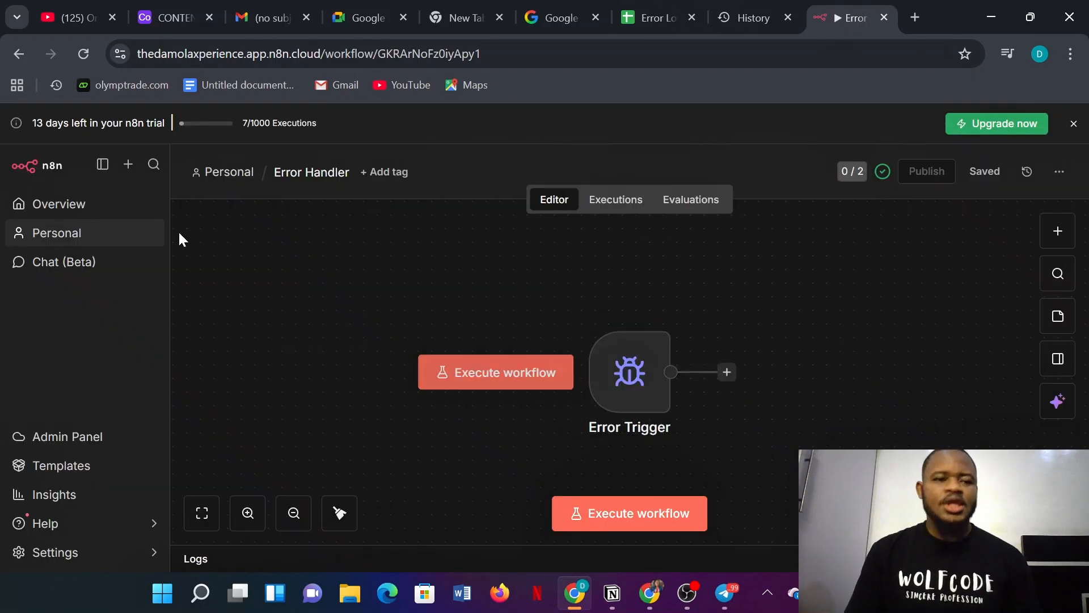
{"action": "left_click", "coordinate": [60, 206]}
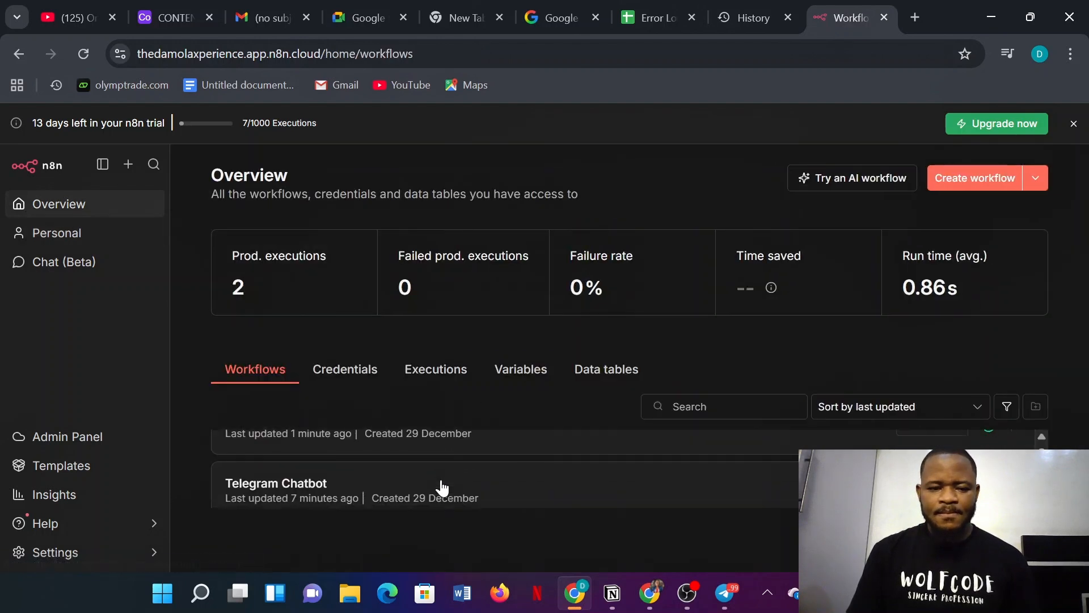
{"action": "left_click", "coordinate": [401, 469]}
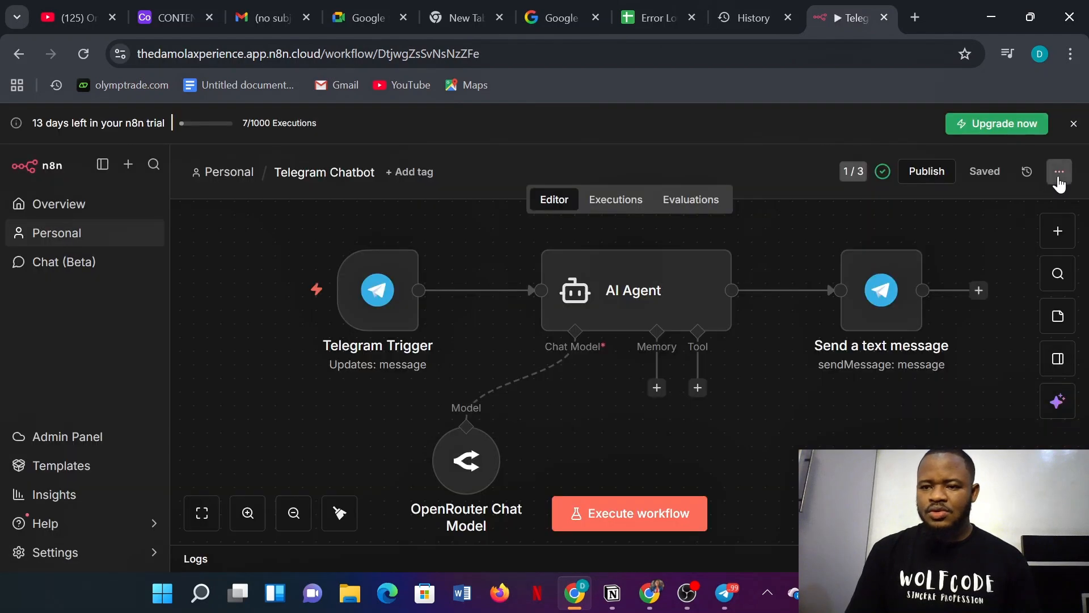
- Set Telegram Chatbot's Error Workflow setting to Error Handler and save it
{"action": "left_click", "coordinate": [1059, 180]}
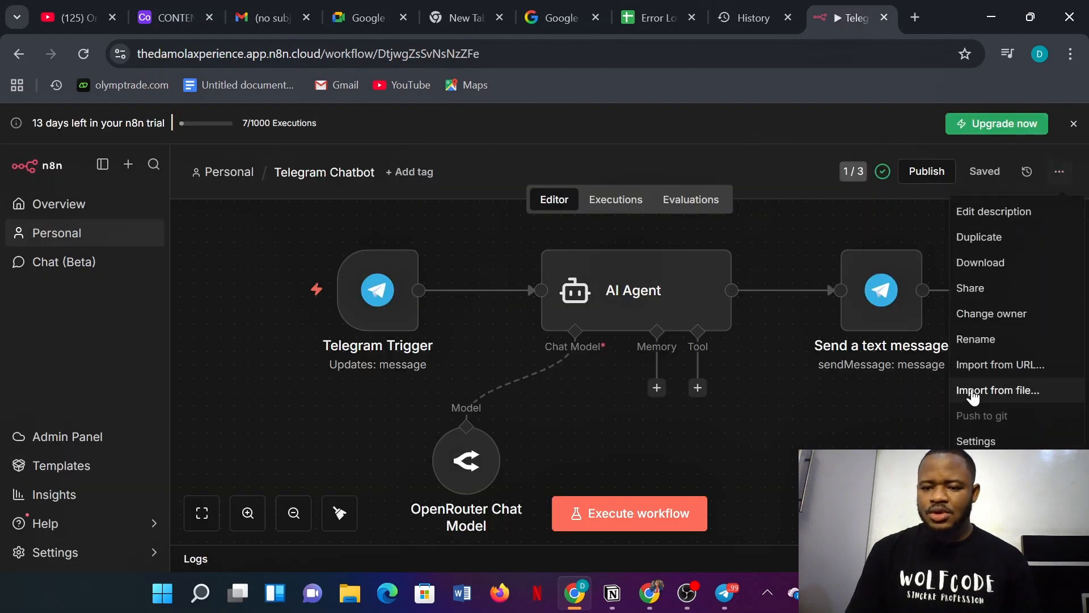
{"action": "left_click", "coordinate": [892, 441]}
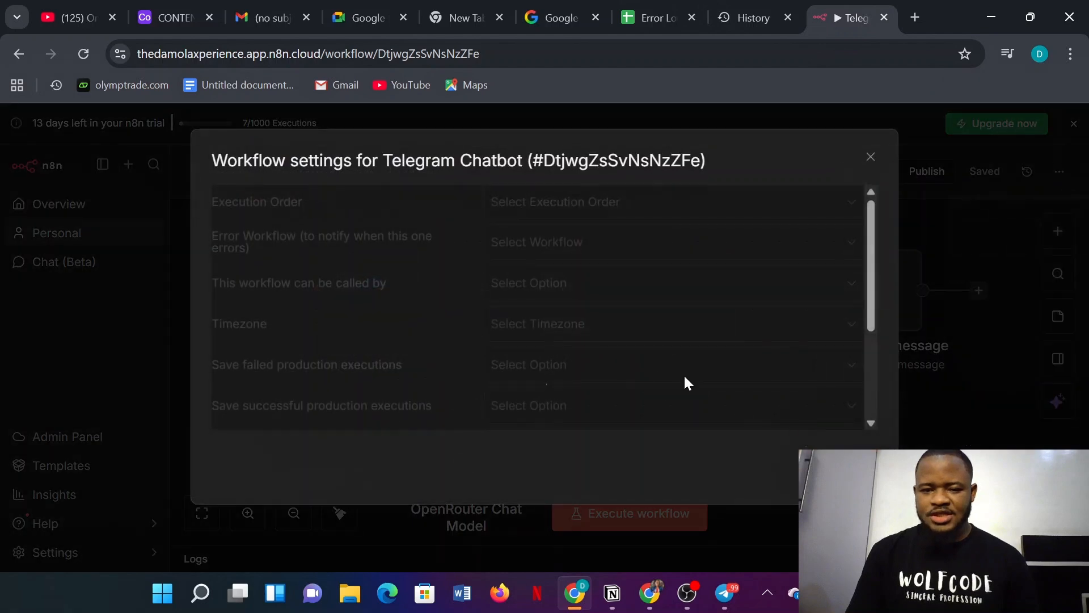
{"action": "left_click", "coordinate": [532, 249]}
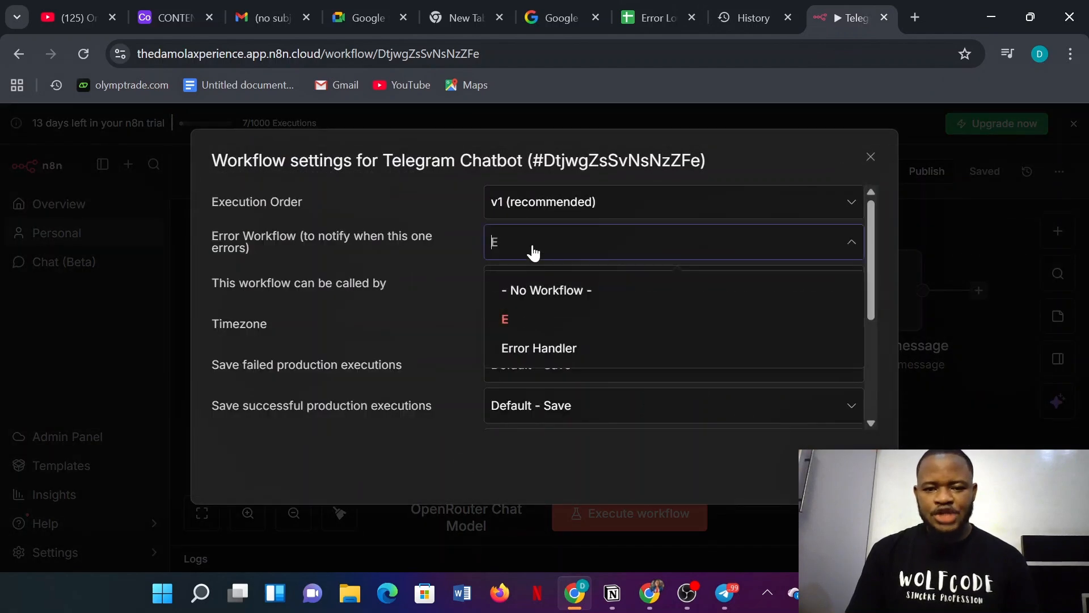
{"action": "left_click", "coordinate": [534, 348]}
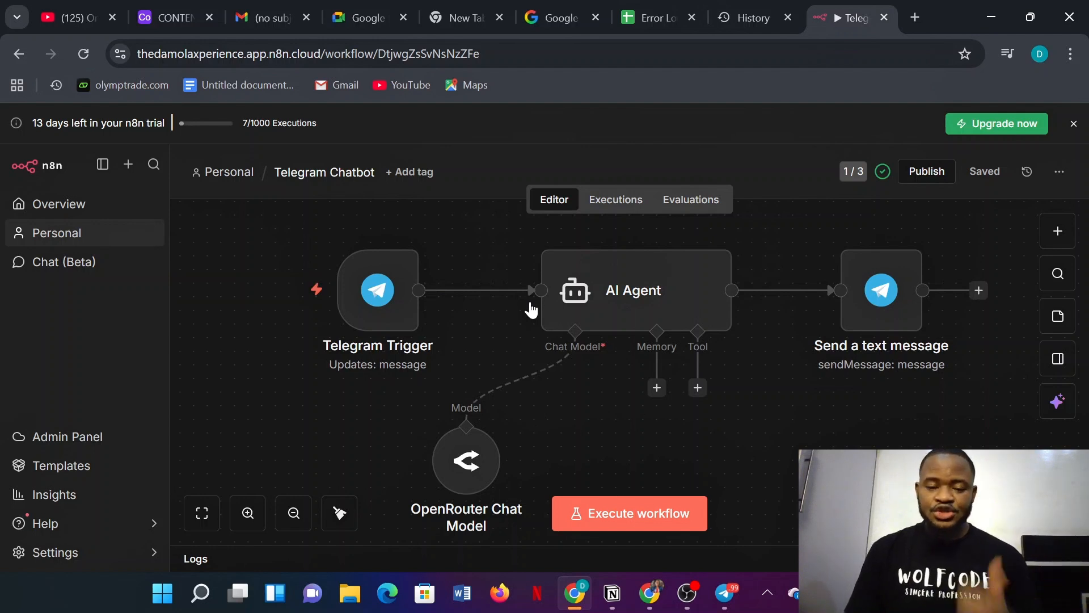
{"action": "left_click", "coordinate": [96, 207]}
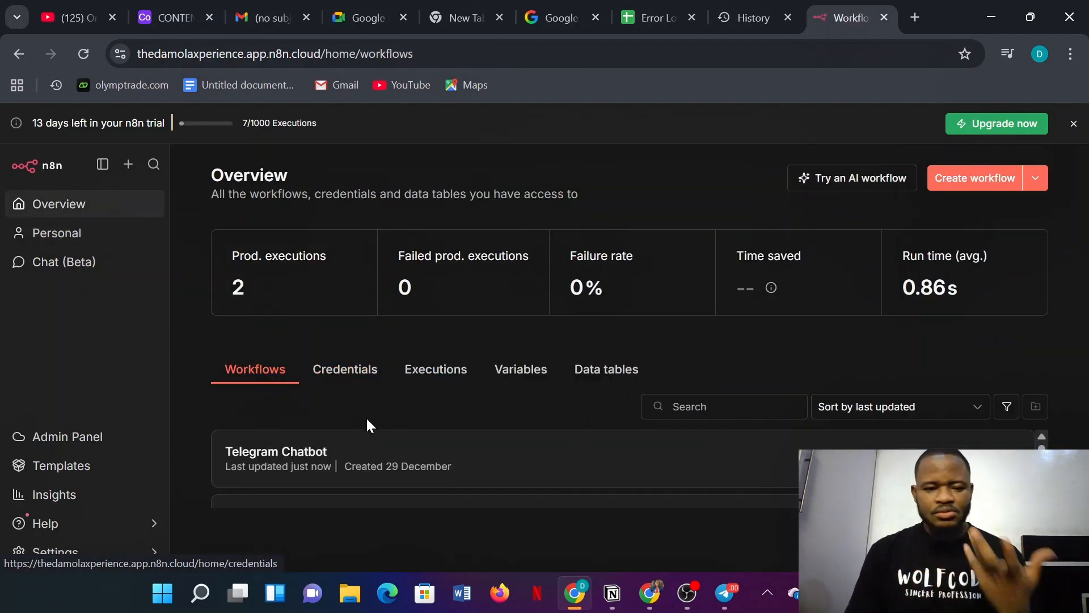
- Reopen Error Handler, move its Error Trigger node left, and switch to the Error Logs sheet
{"action": "scroll", "coordinate": [360, 448], "scroll_direction": "down", "scroll_amount": 1}
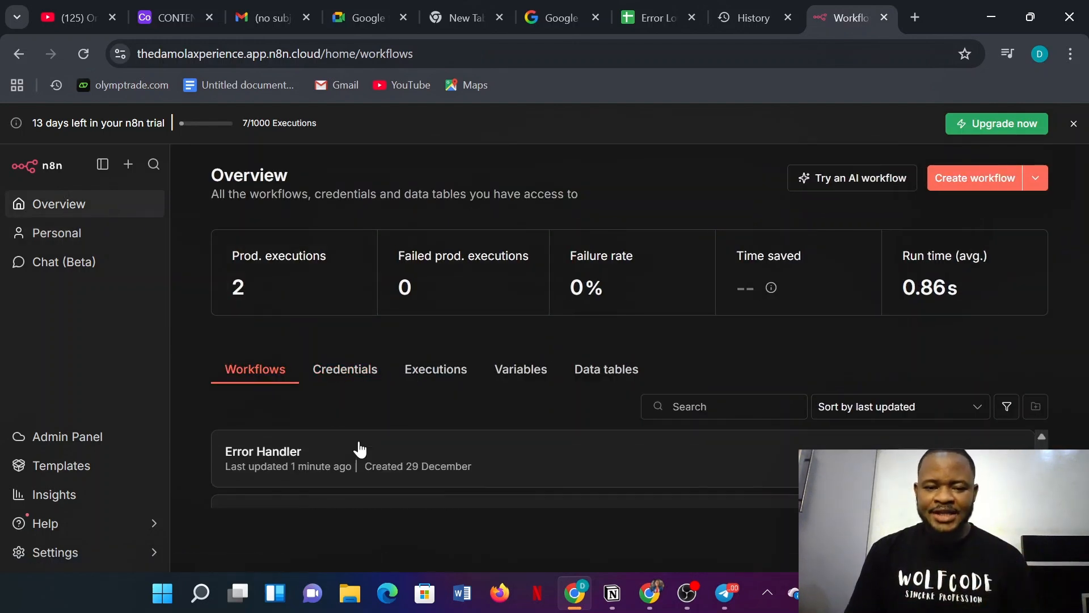
{"action": "left_click", "coordinate": [321, 450]}
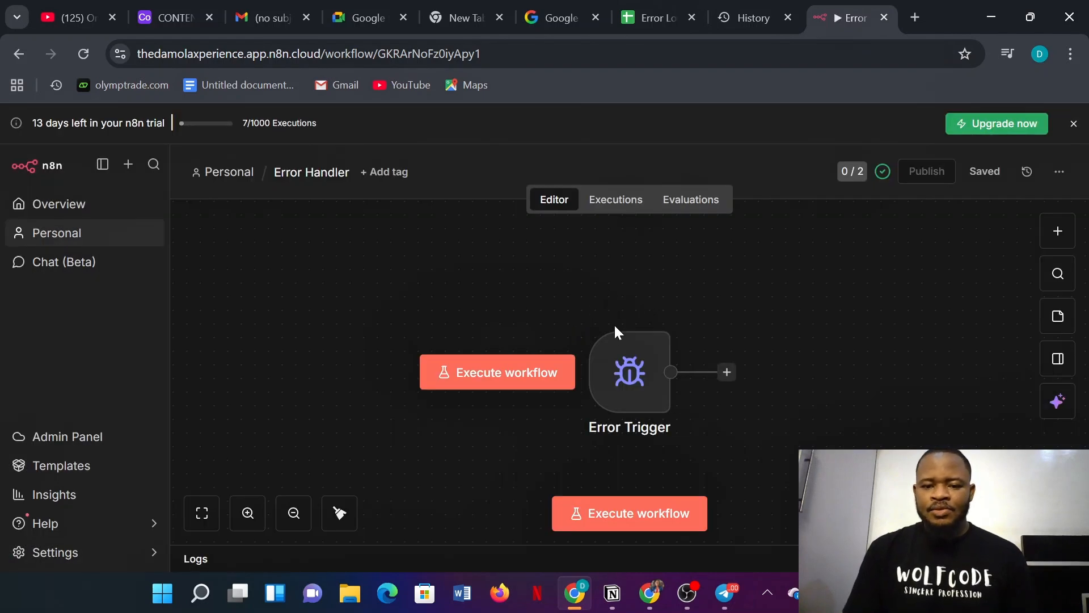
{"action": "left_click_drag", "start_coordinate": [627, 354], "coordinate": [503, 369]}
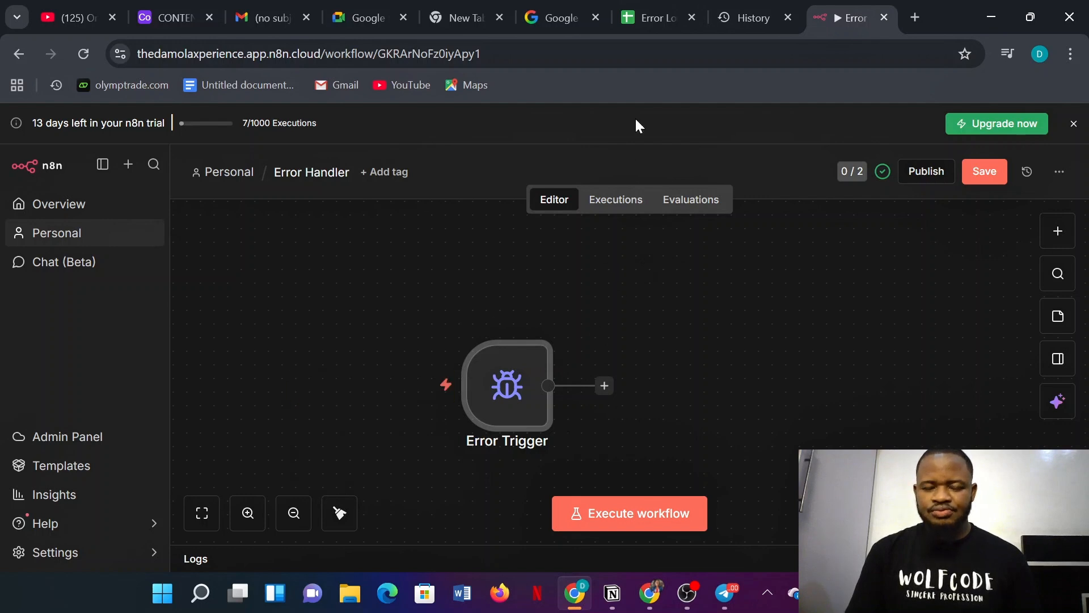
{"action": "left_click", "coordinate": [639, 14]}
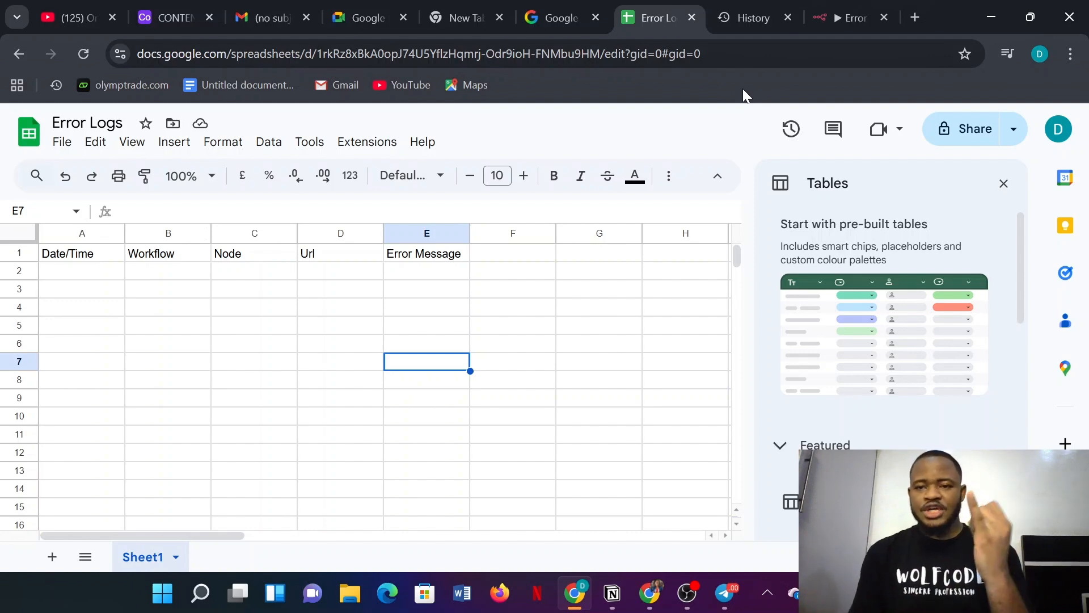
- Review the Error Logs header row, then return to the n8n Error Handler workflow
{"action": "left_click", "coordinate": [835, 12]}
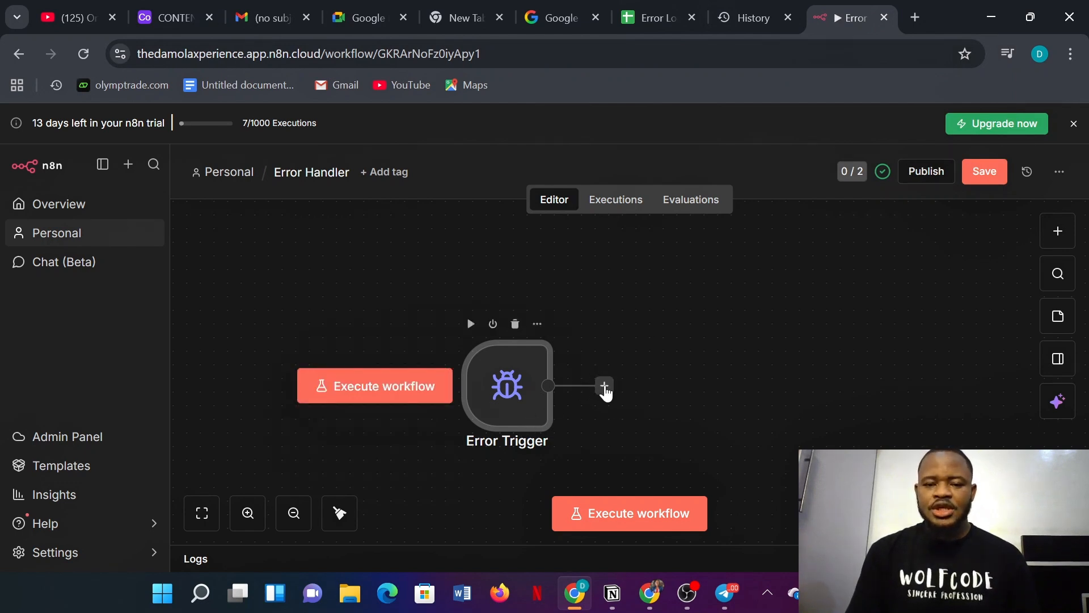
- Connect a Google Sheets 'Append row in sheet' action to the Error Trigger's output
{"action": "left_click_drag", "start_coordinate": [605, 390], "coordinate": [675, 310]}
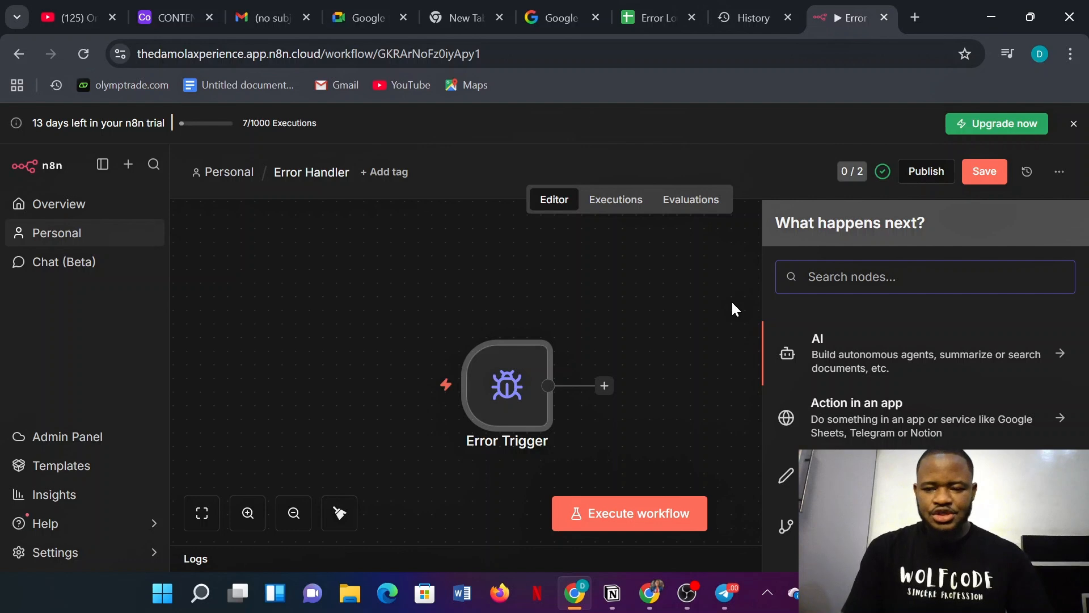
{"action": "type", "text": "sheet"}
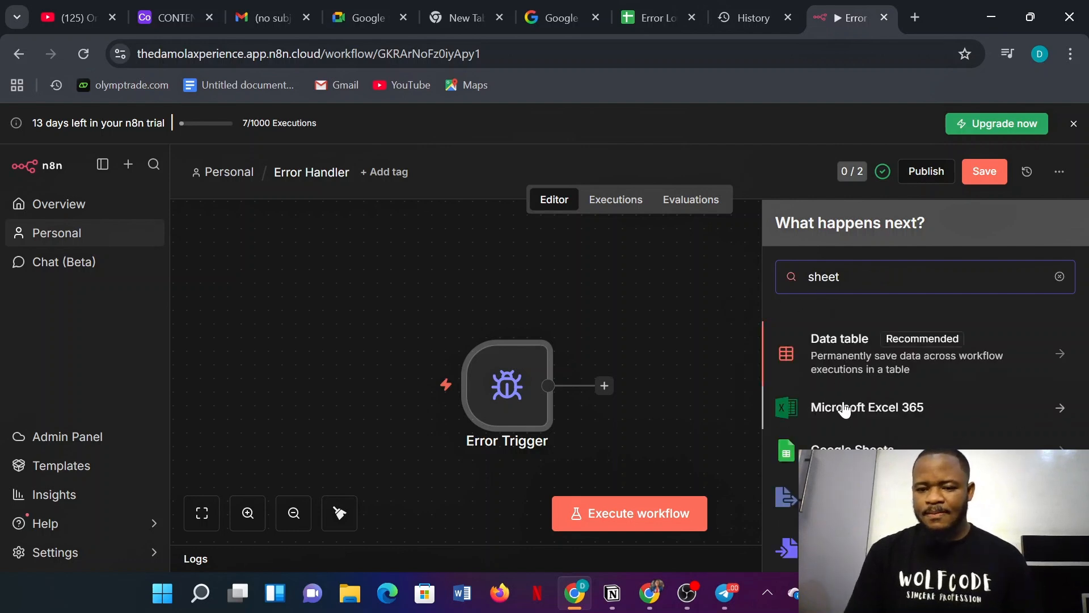
{"action": "left_click", "coordinate": [786, 451]}
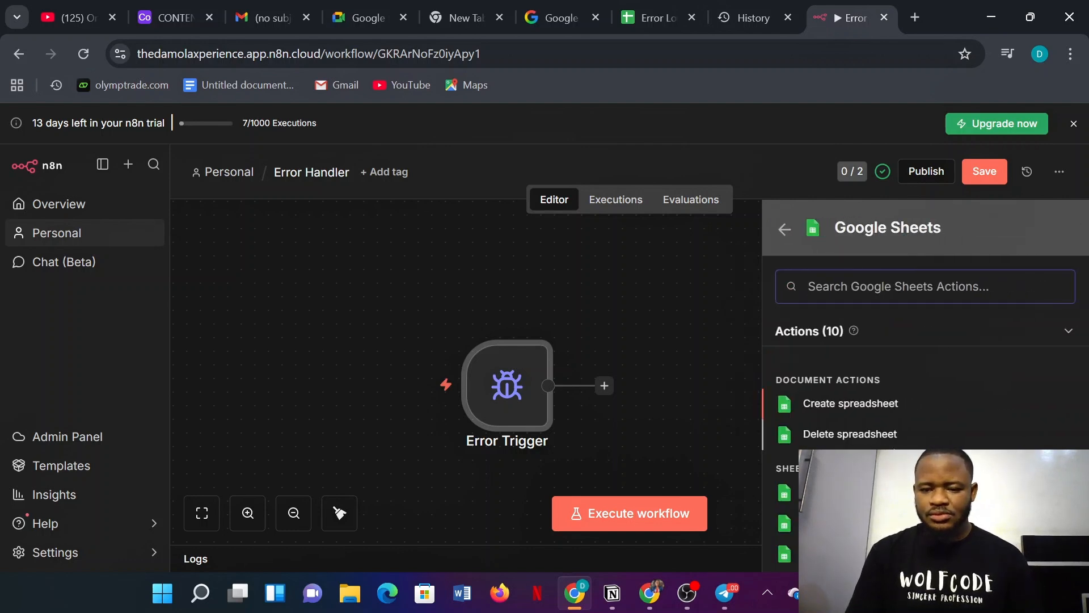
{"action": "scroll", "coordinate": [925, 437], "scroll_direction": "down", "scroll_amount": 2}
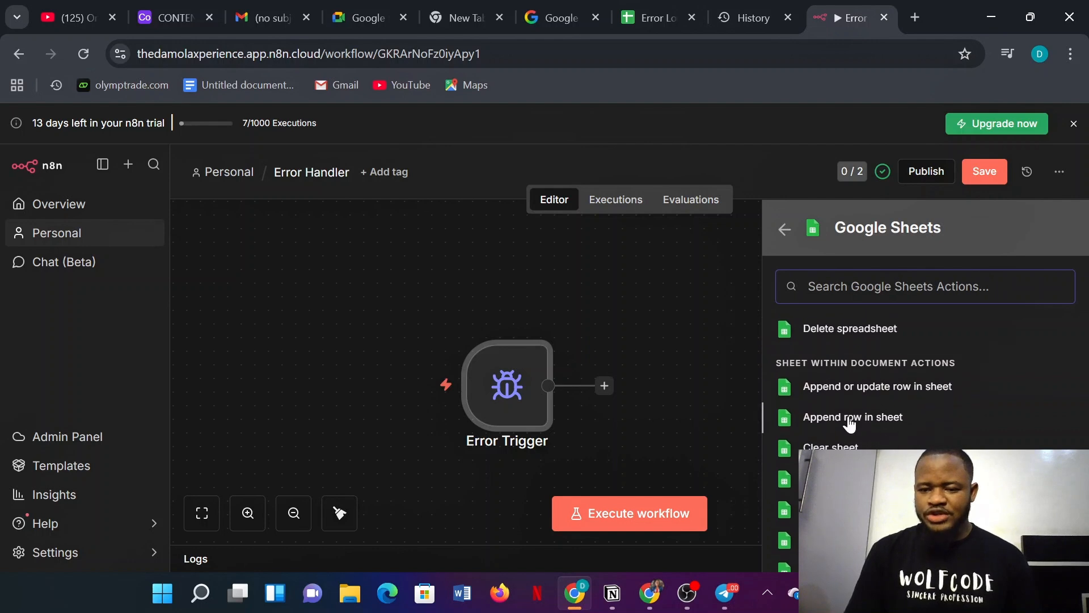
{"action": "left_click", "coordinate": [860, 420]}
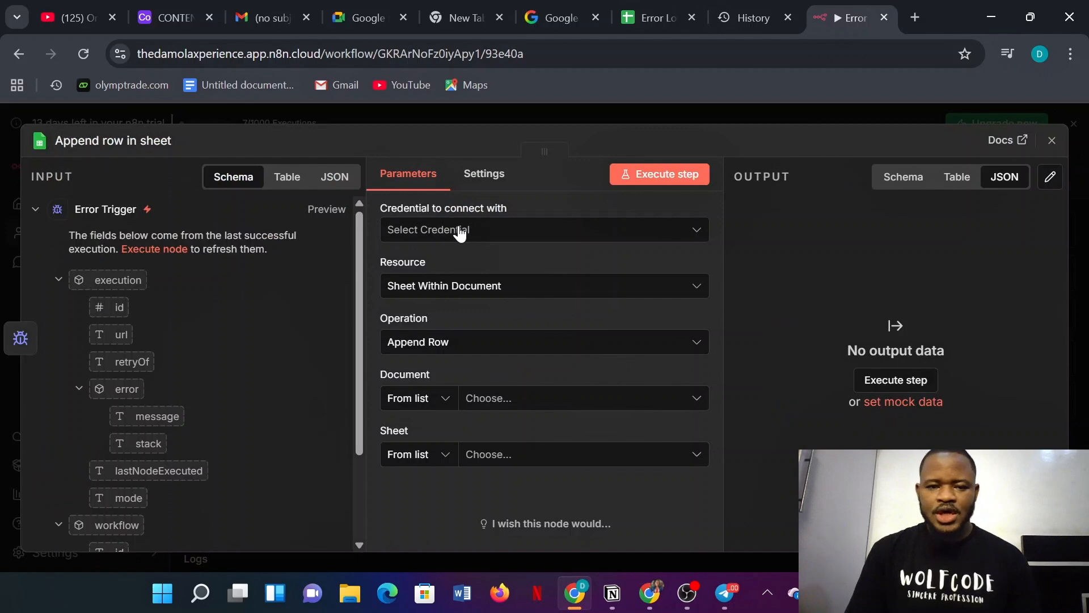
- Create a new Google Sheets credential by signing in with Google and granting n8n access
{"action": "left_click", "coordinate": [457, 230]}
{"action": "left_click", "coordinate": [467, 272]}
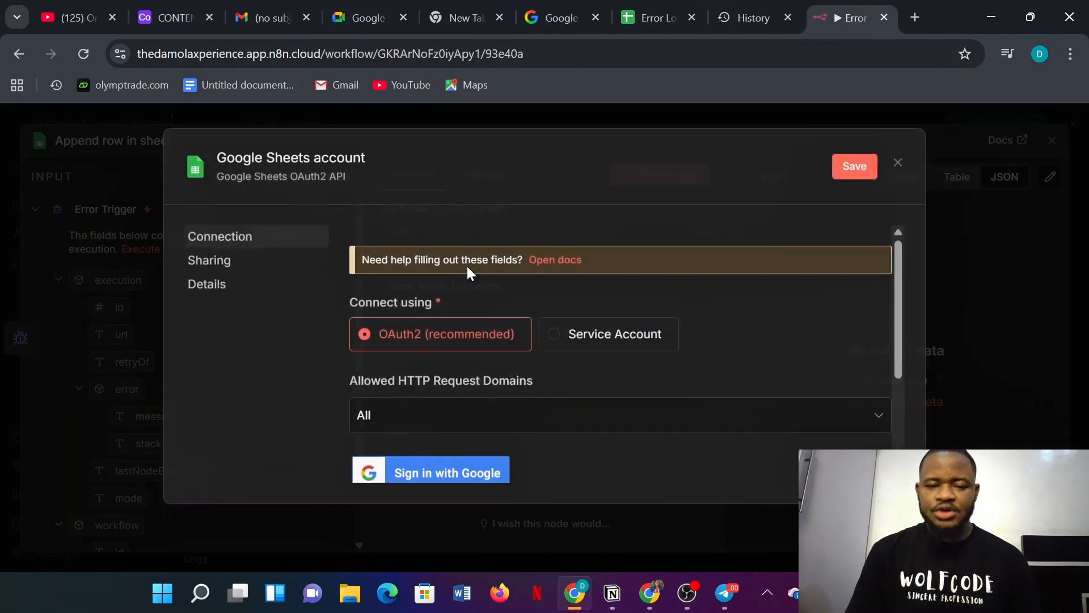
{"action": "left_click", "coordinate": [463, 471]}
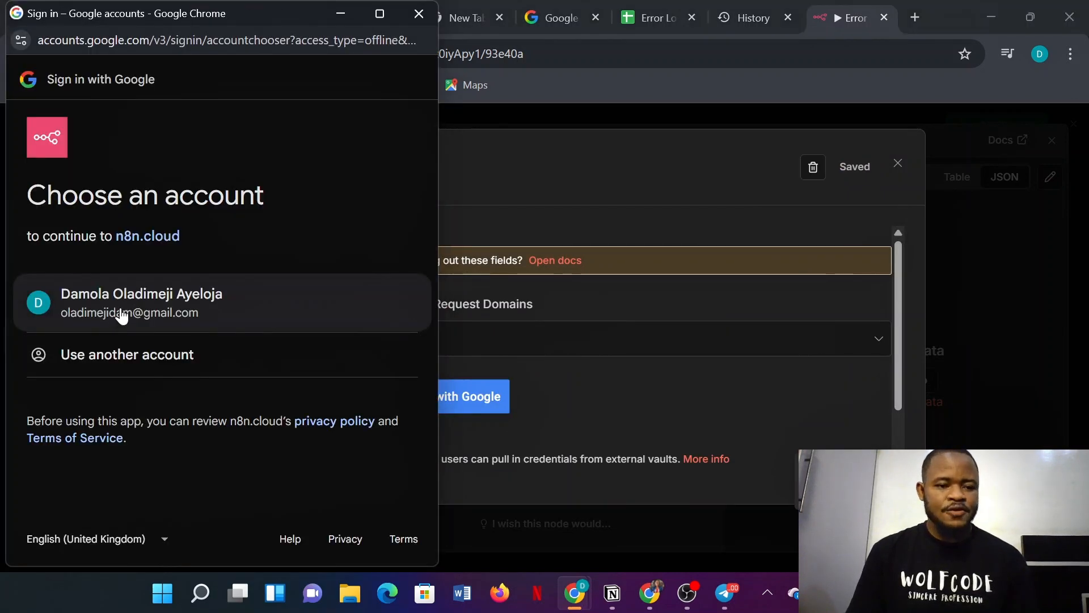
{"action": "left_click", "coordinate": [196, 311]}
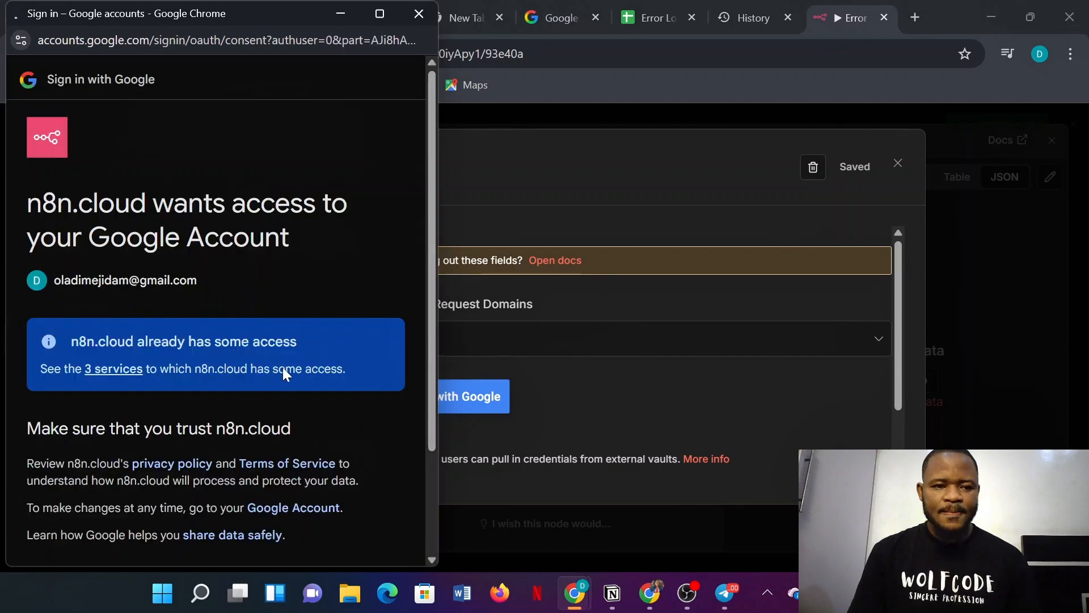
{"action": "scroll", "coordinate": [224, 401], "scroll_direction": "down", "scroll_amount": 3}
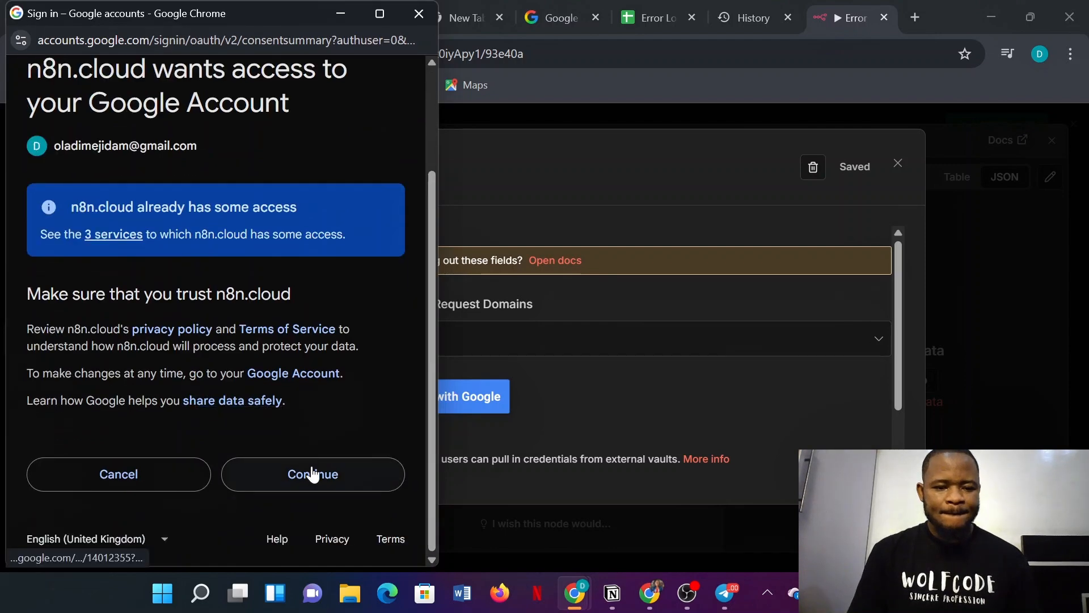
{"action": "left_click", "coordinate": [312, 475]}
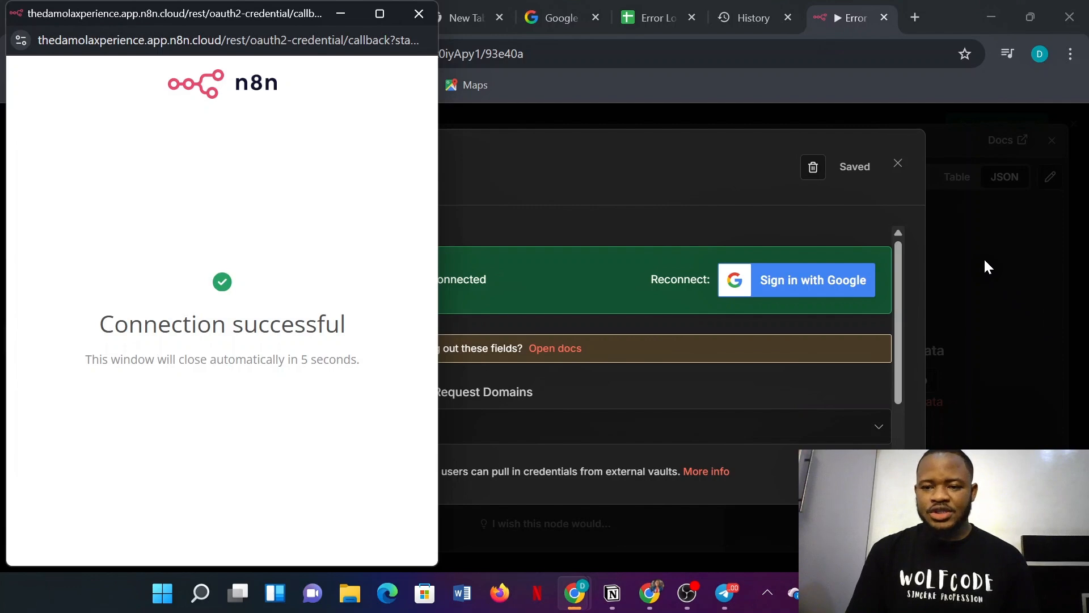
{"action": "left_click", "coordinate": [983, 257]}
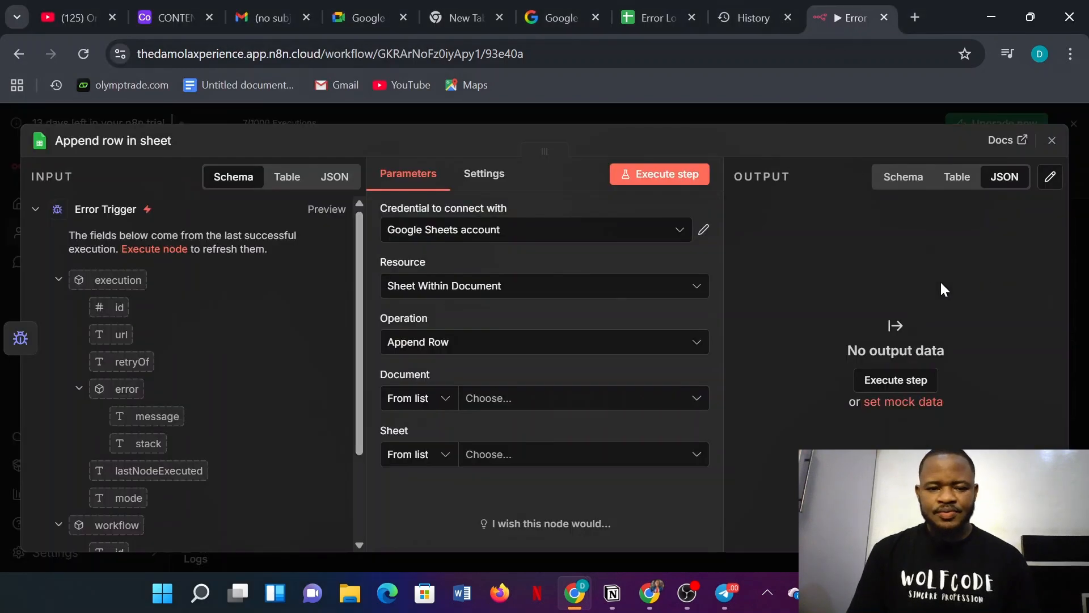
- Point Append row in sheet at the Error Logs spreadsheet's Sheet1 and close the node panel
{"action": "left_click", "coordinate": [493, 405]}
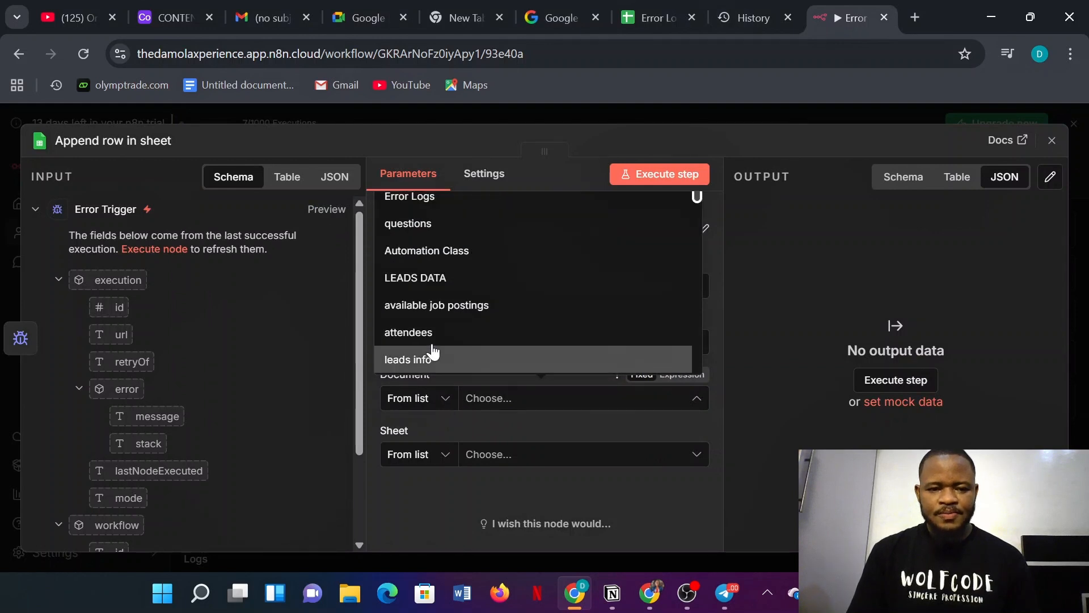
{"action": "left_click", "coordinate": [419, 199]}
{"action": "left_click", "coordinate": [475, 457]}
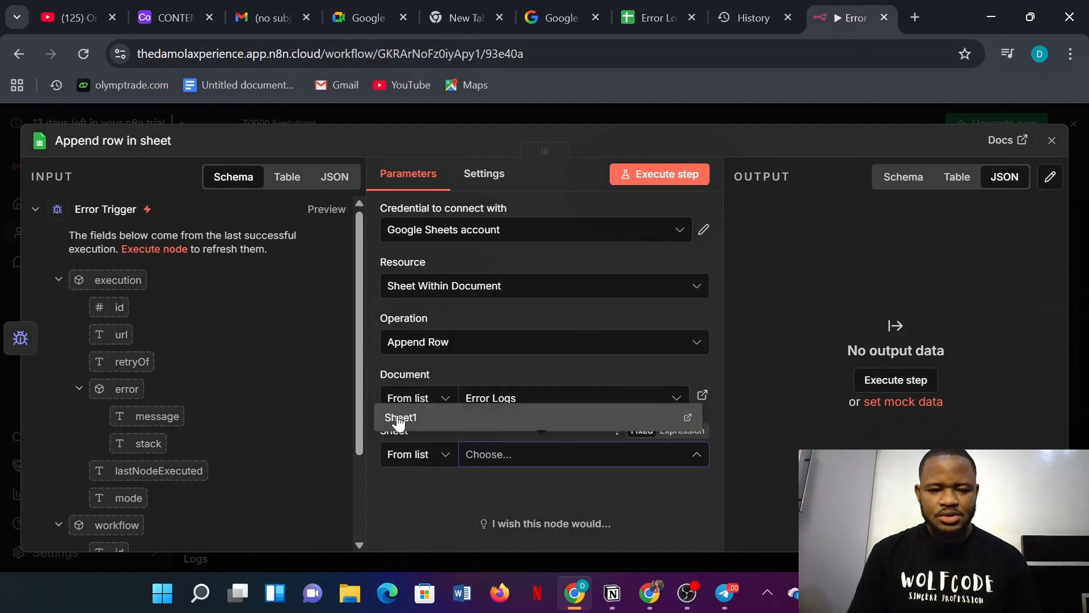
{"action": "left_click", "coordinate": [399, 419]}
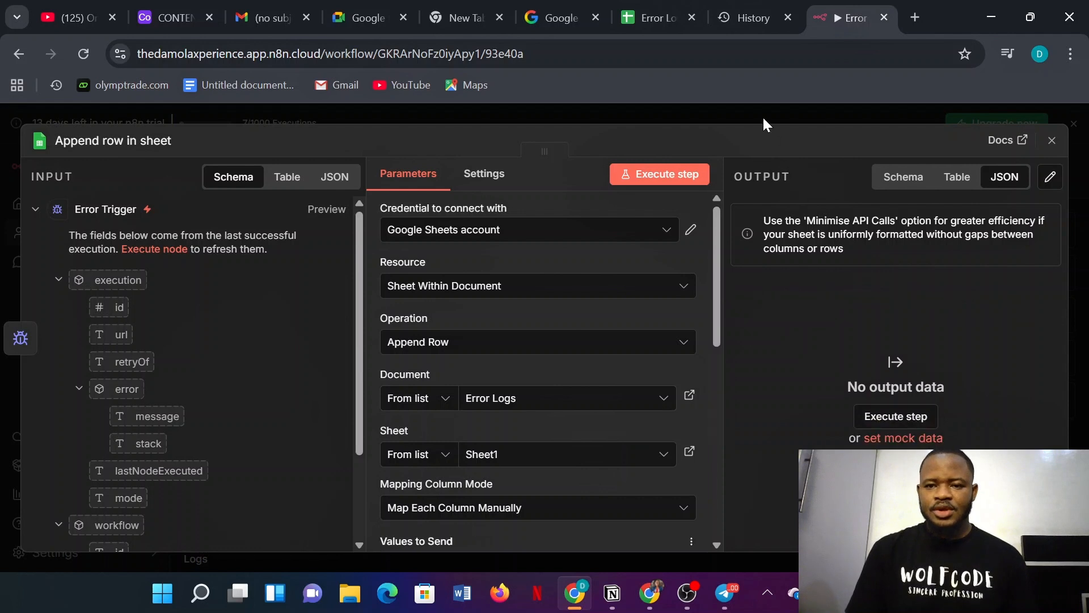
{"action": "key", "text": "Escape"}
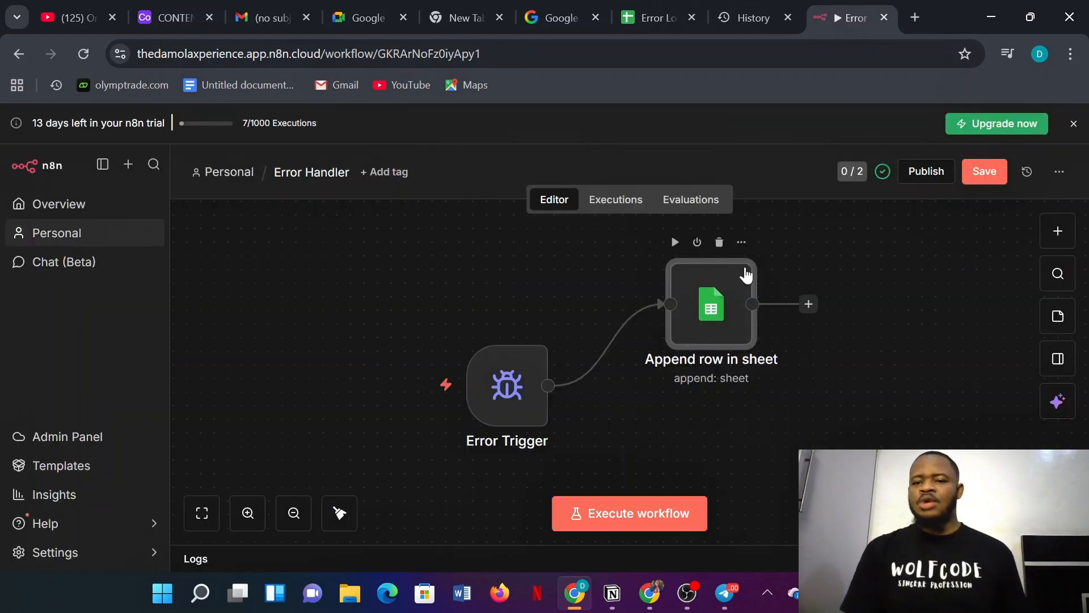
- Save the Error Handler workflow and open the Telegram Chatbot workflow
{"action": "left_click", "coordinate": [991, 173]}
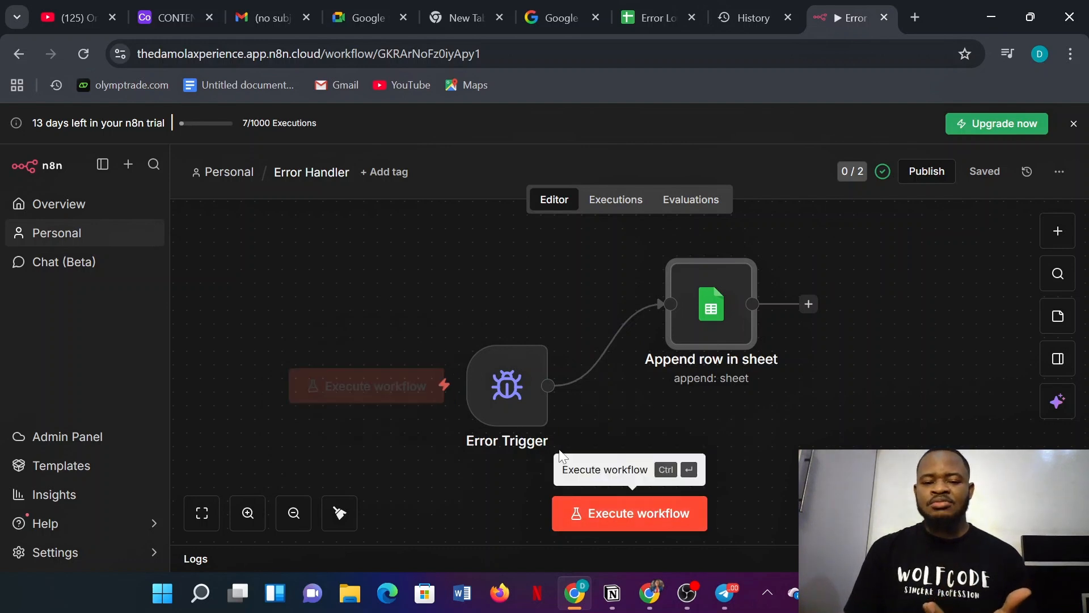
{"action": "left_click", "coordinate": [101, 208]}
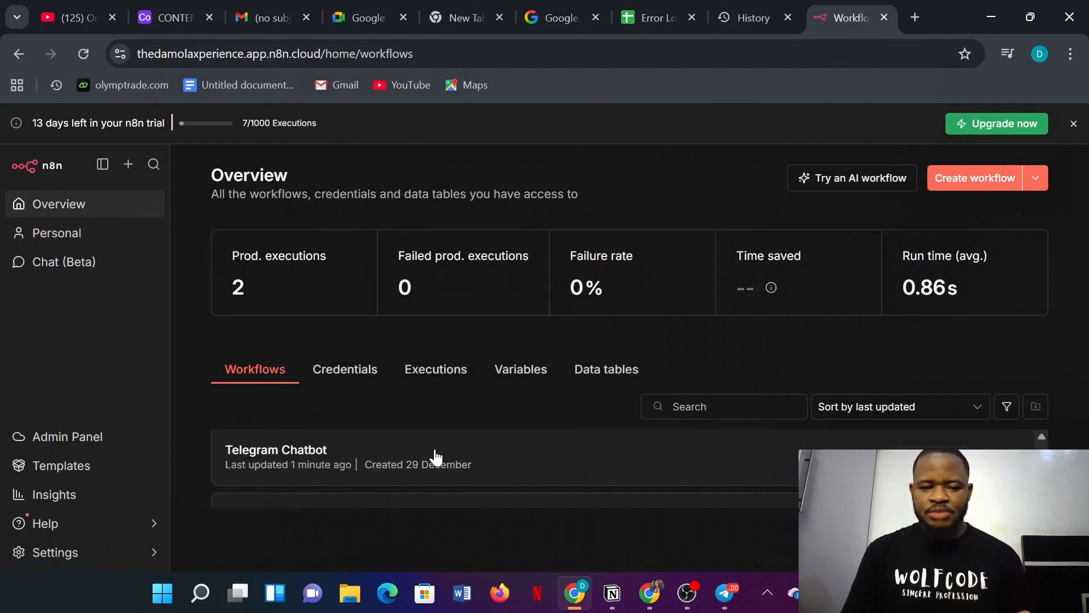
{"action": "left_click", "coordinate": [434, 457]}
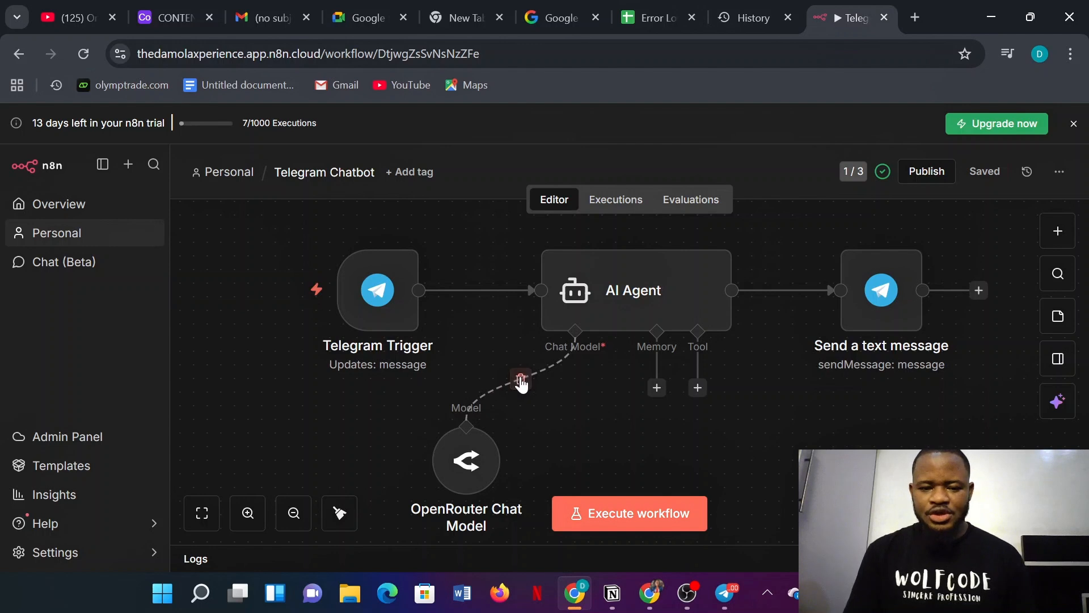
- Unlink the OpenRouter Chat Model from the AI Agent, save, and bring up the Telegram chat
{"action": "left_click", "coordinate": [520, 380]}
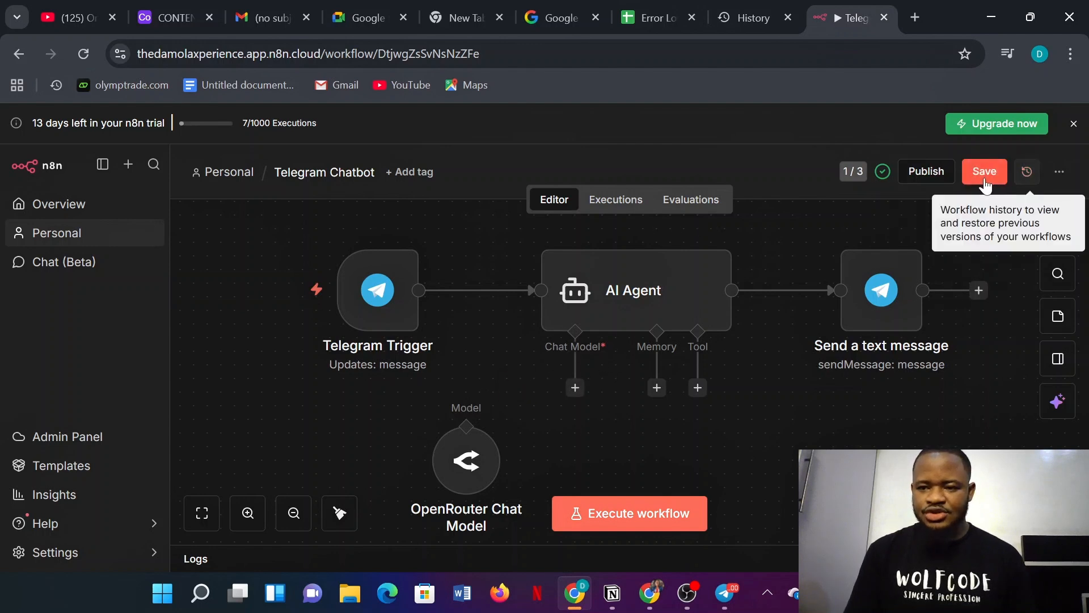
{"action": "left_click", "coordinate": [982, 180]}
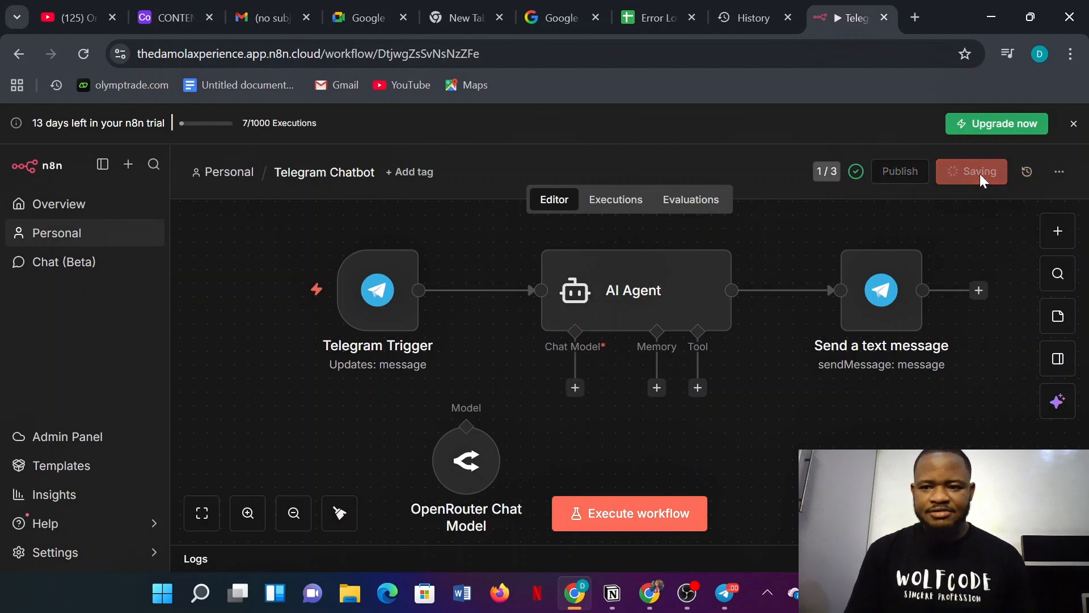
{"action": "mouse_move", "coordinate": [726, 592]}
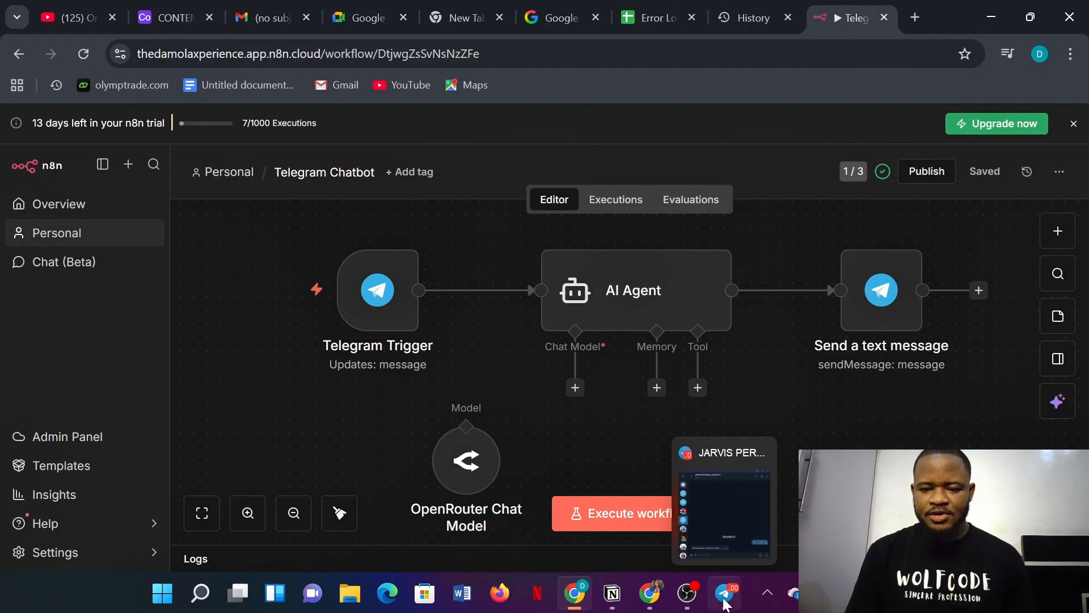
{"action": "left_click", "coordinate": [700, 485]}
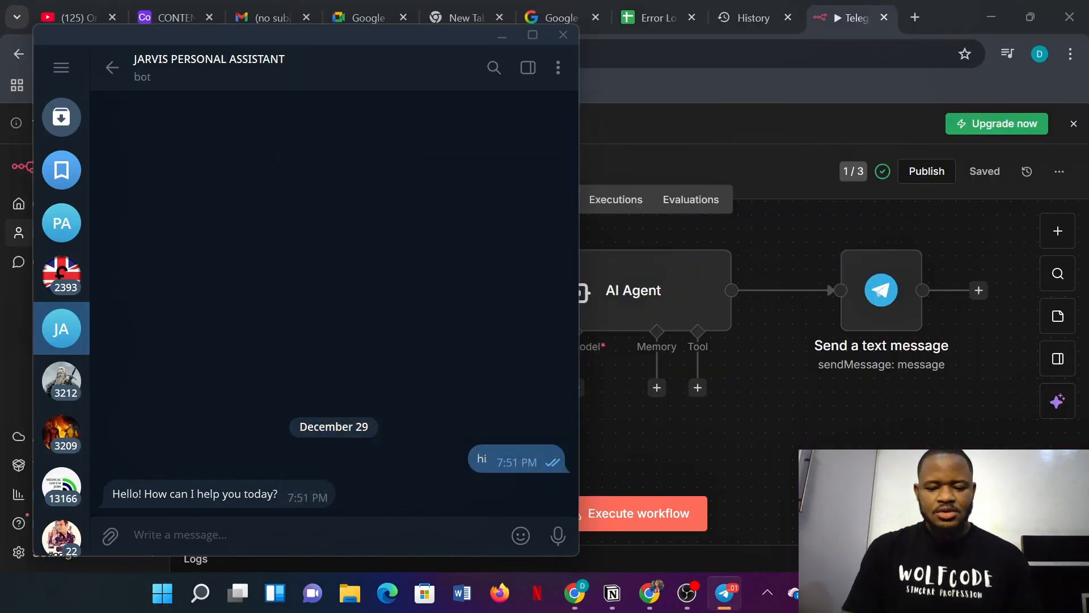
- Send 'hi' to the JARVIS PERSONAL ASSISTANT bot again, then return to the n8n editor
{"action": "type", "text": "hi"}
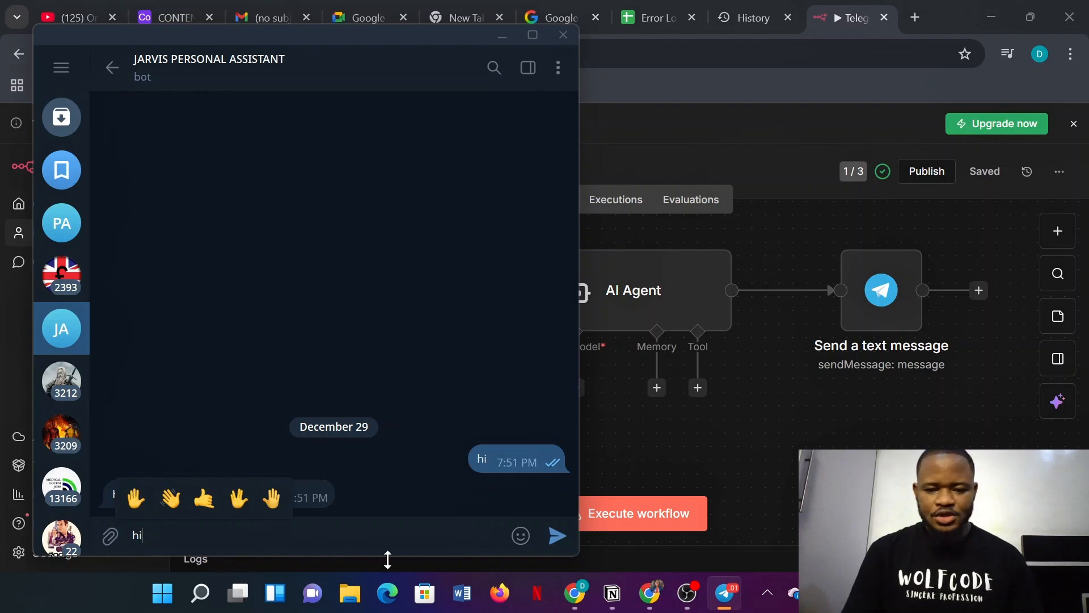
{"action": "left_click", "coordinate": [558, 536]}
{"action": "mouse_move", "coordinate": [521, 536]}
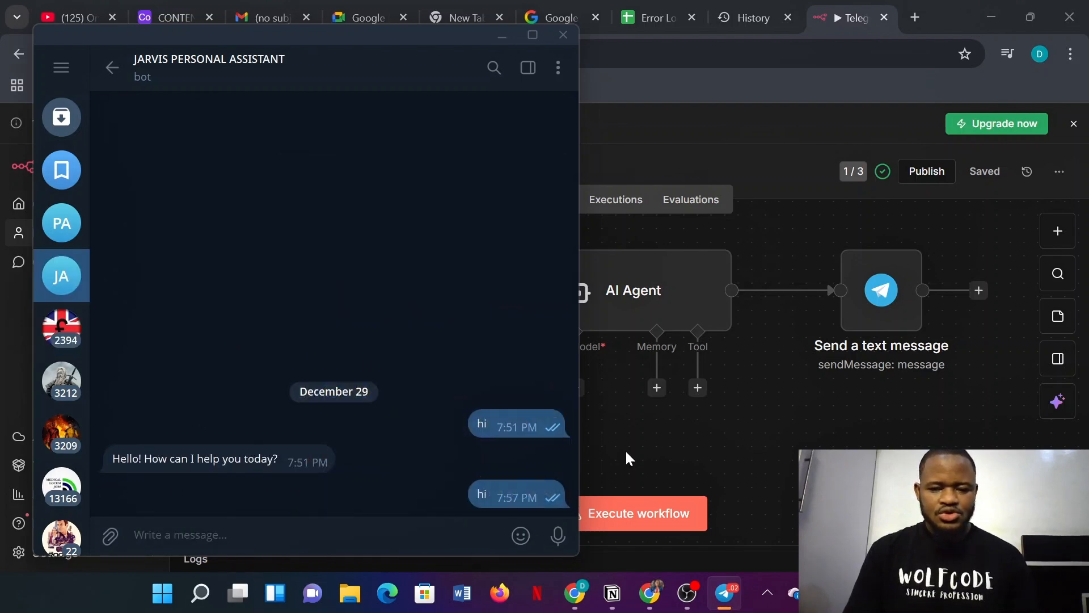
{"action": "left_click", "coordinate": [622, 451]}
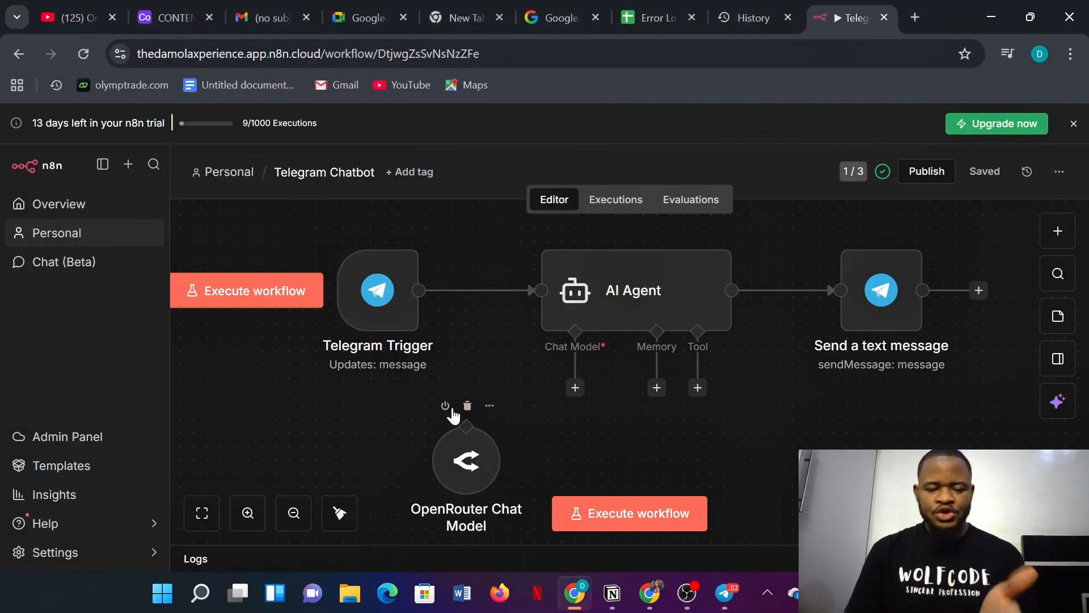
- Check the chatbot's executions, then load Error Handler's failed execution 40 into the editor for debugging
{"action": "left_click", "coordinate": [613, 210]}
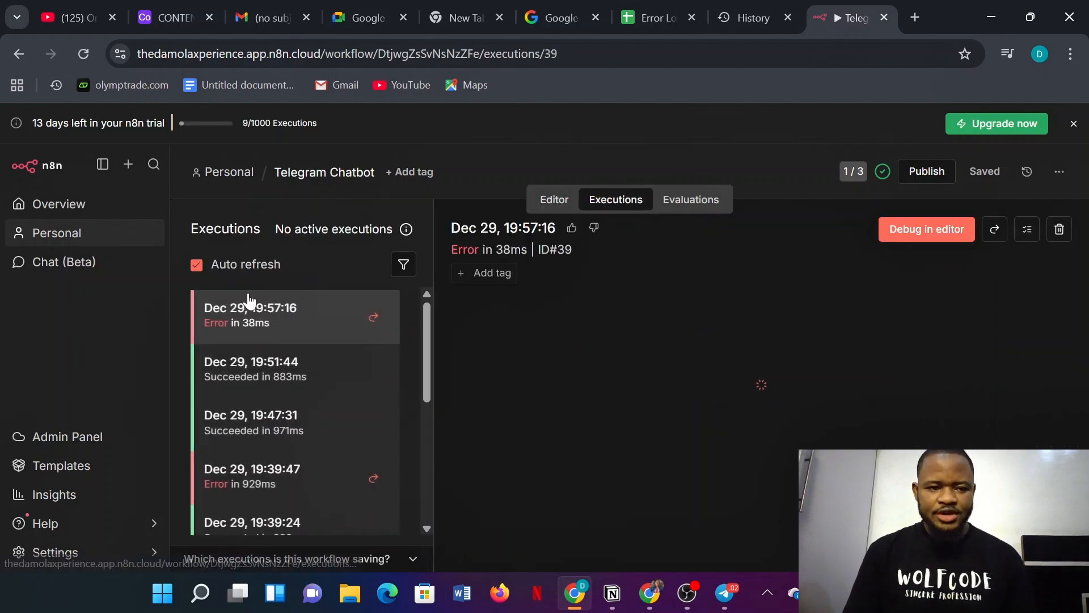
{"action": "left_click", "coordinate": [66, 206]}
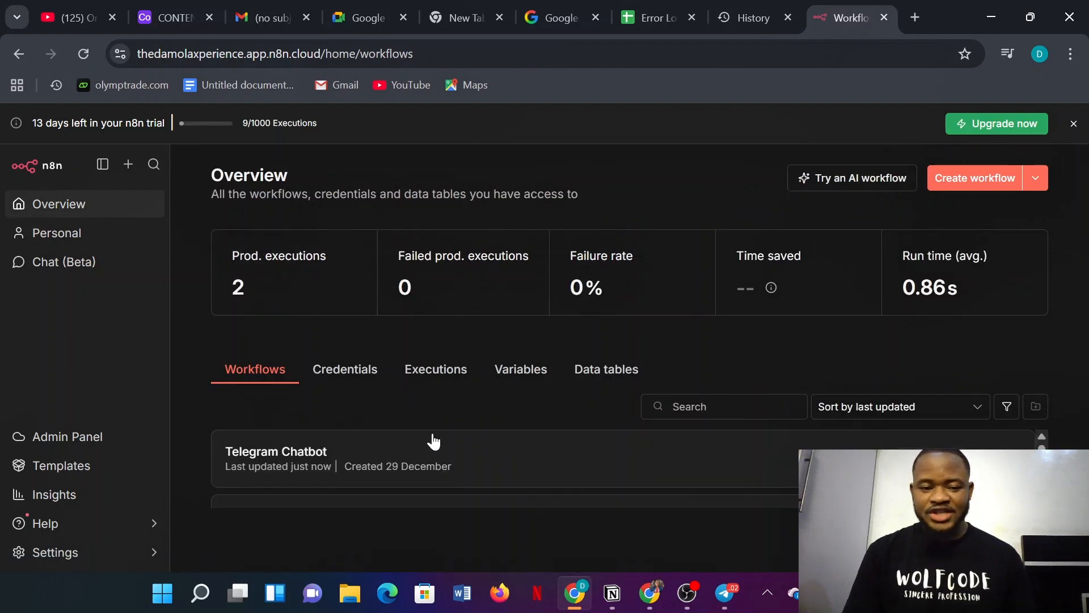
{"action": "scroll", "coordinate": [399, 464], "scroll_direction": "down", "scroll_amount": 2}
{"action": "left_click", "coordinate": [373, 481]}
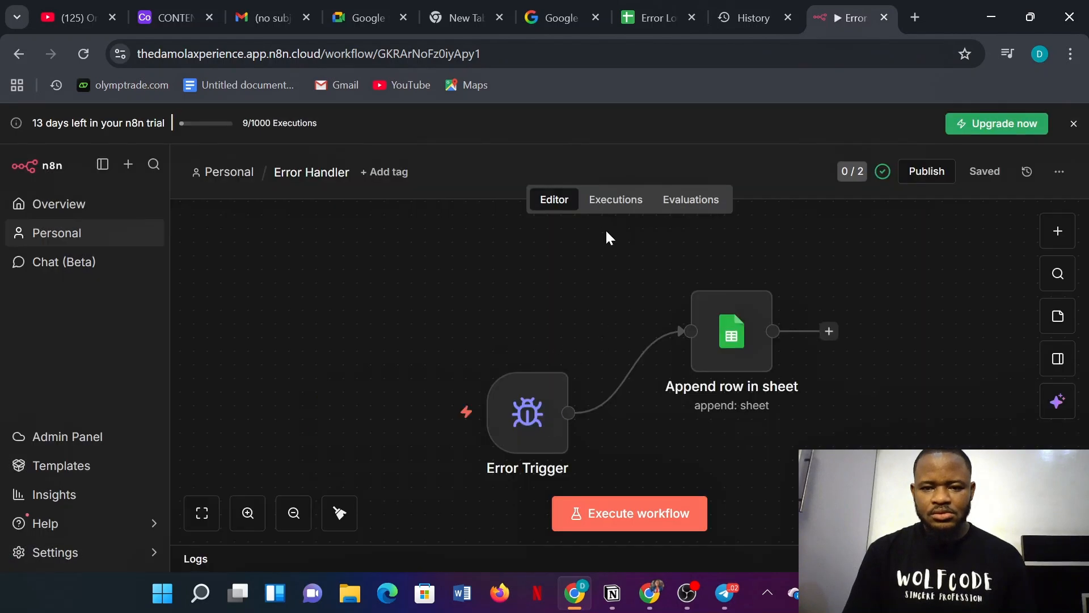
{"action": "left_click", "coordinate": [602, 204]}
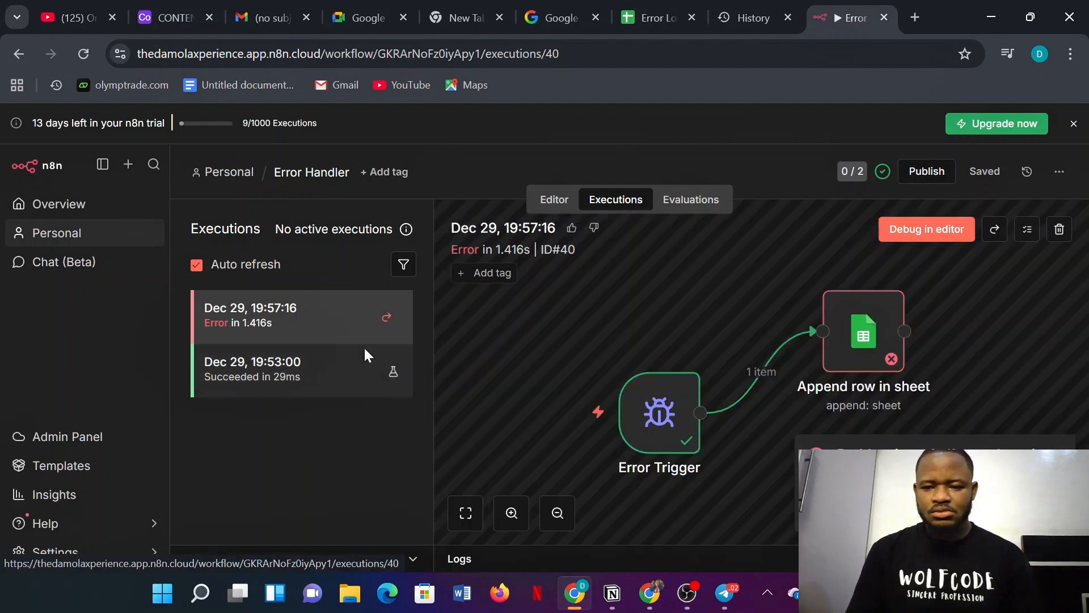
{"action": "left_click", "coordinate": [918, 228]}
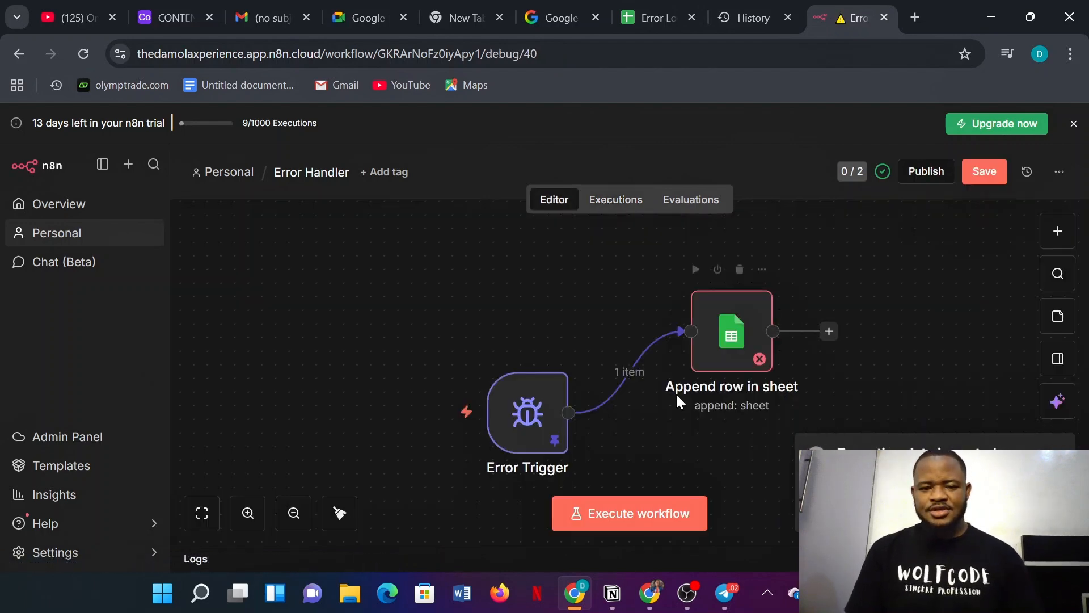
{"action": "double_click", "coordinate": [532, 404]}
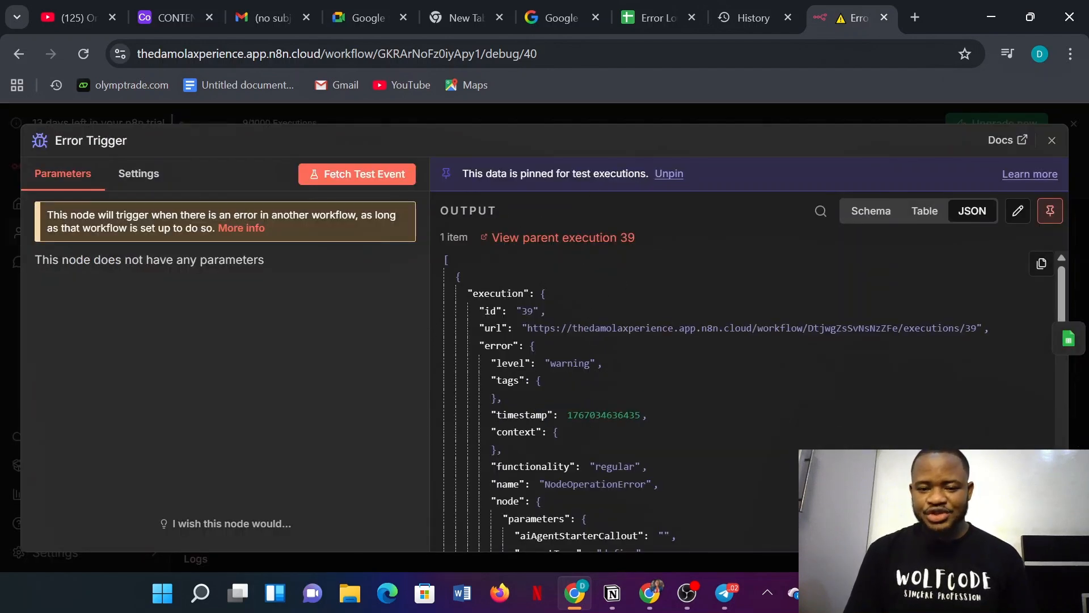
{"action": "scroll", "coordinate": [595, 414], "scroll_direction": "down", "scroll_amount": 2}
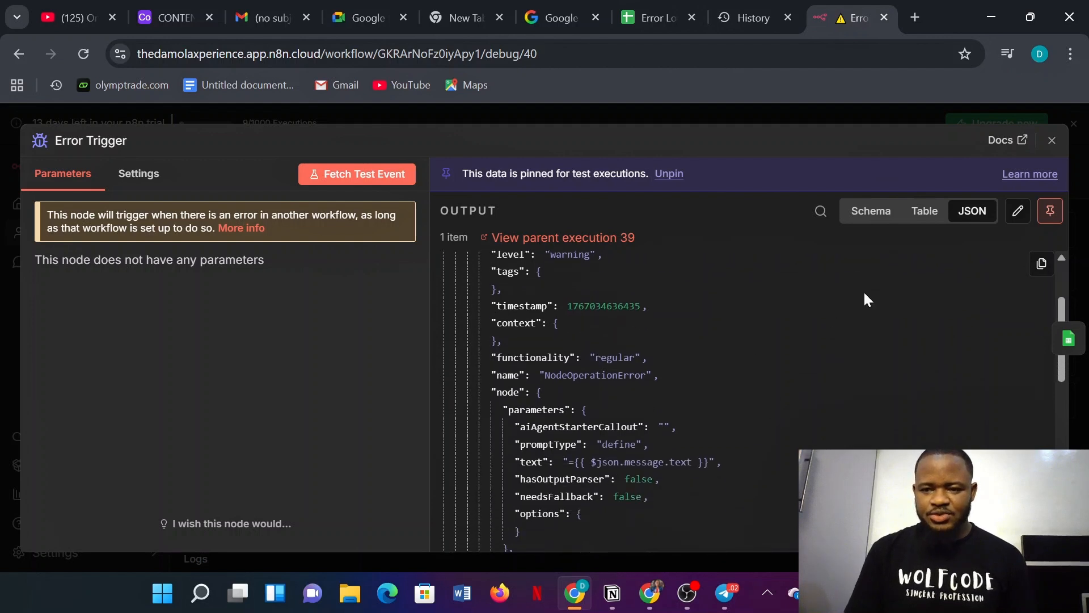
{"action": "left_click", "coordinate": [925, 215]}
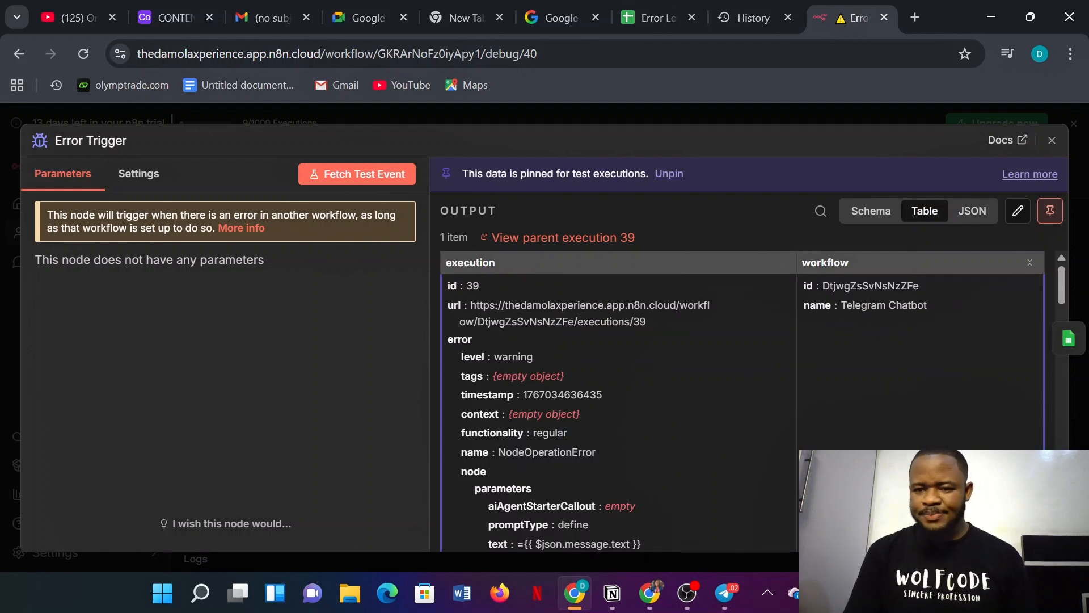
{"action": "scroll", "coordinate": [620, 400], "scroll_direction": "down", "scroll_amount": 3}
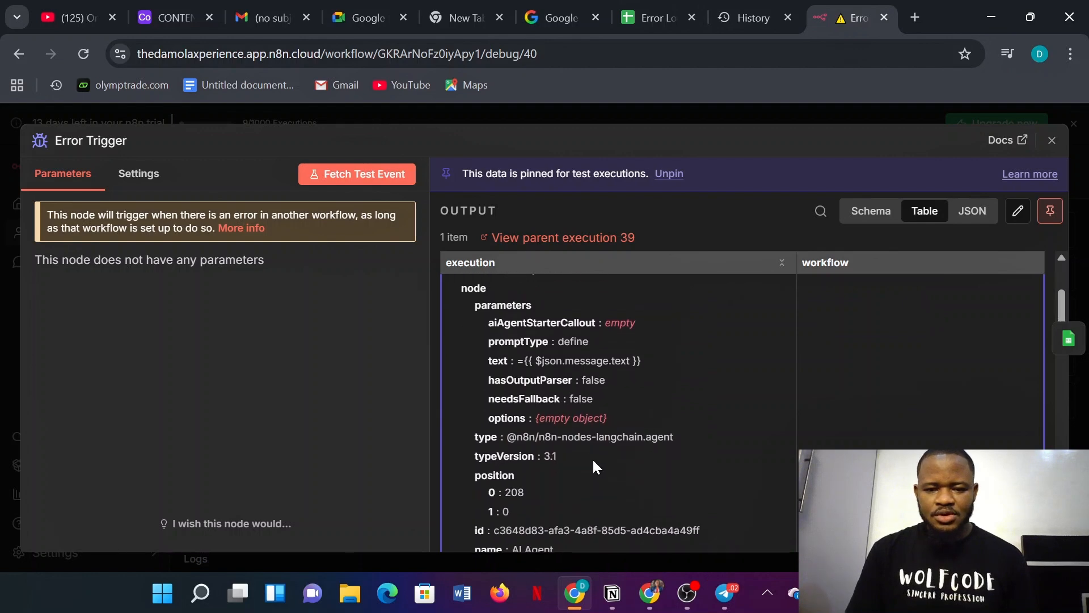
{"action": "scroll", "coordinate": [560, 394], "scroll_direction": "down", "scroll_amount": 4}
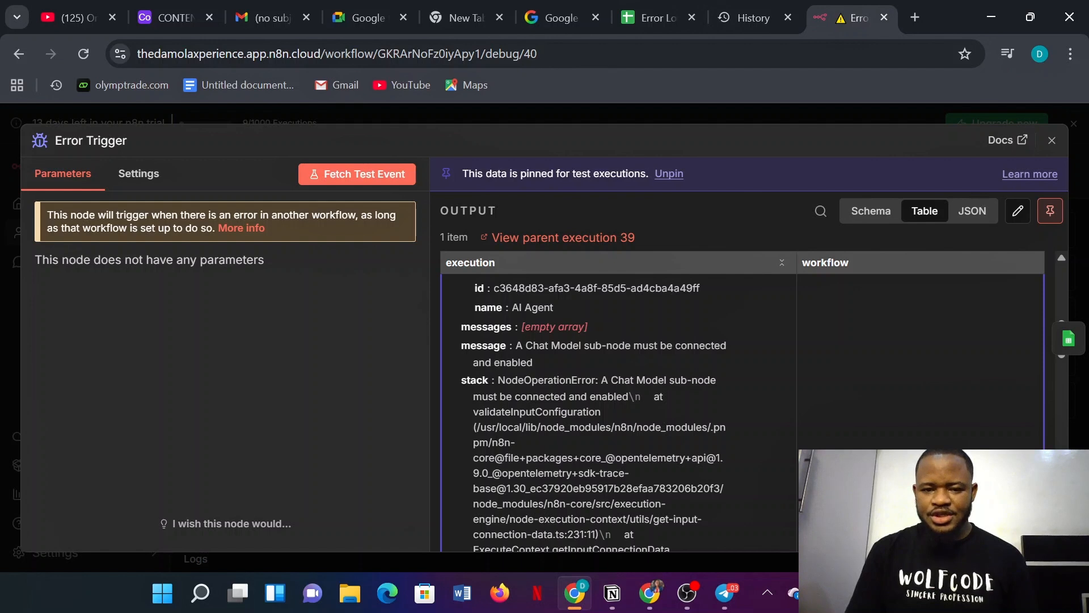
{"action": "scroll", "coordinate": [611, 409], "scroll_direction": "up", "scroll_amount": 2}
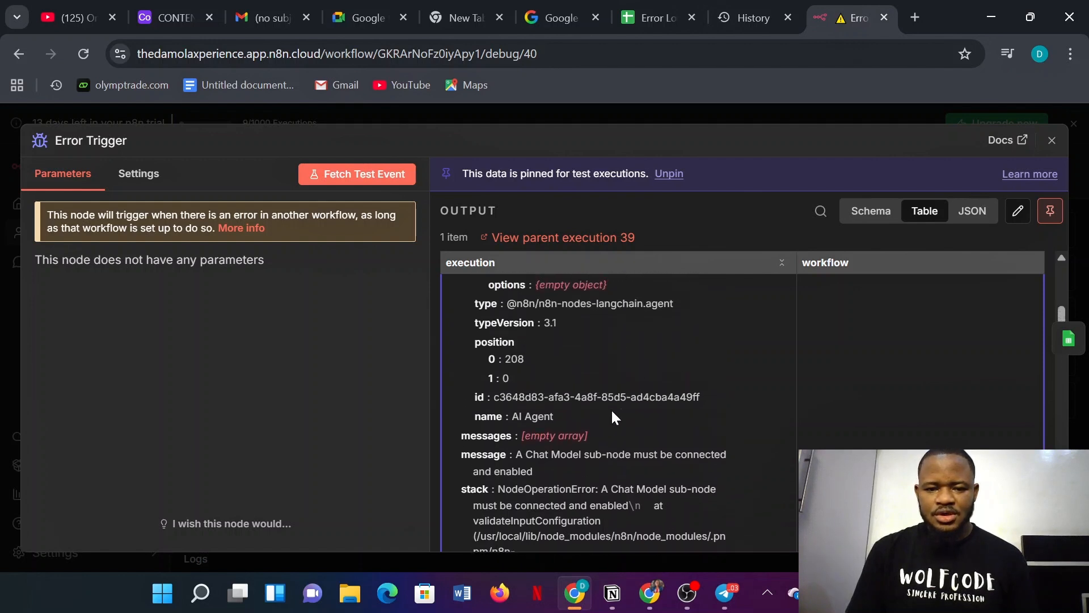
{"action": "scroll", "coordinate": [613, 414], "scroll_direction": "up", "scroll_amount": 2}
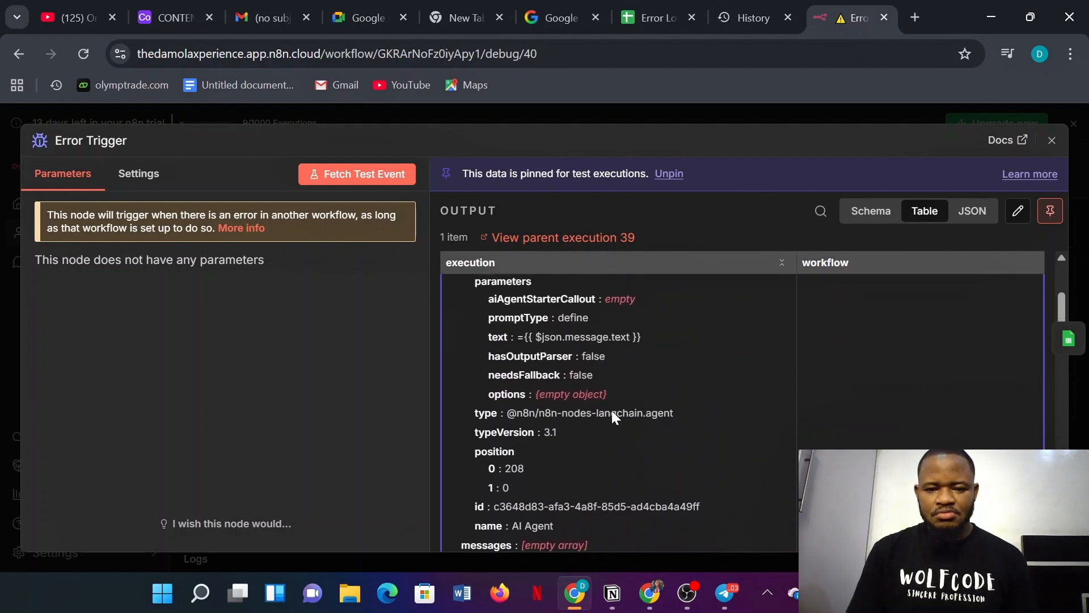
{"action": "scroll", "coordinate": [612, 410], "scroll_direction": "up", "scroll_amount": 1}
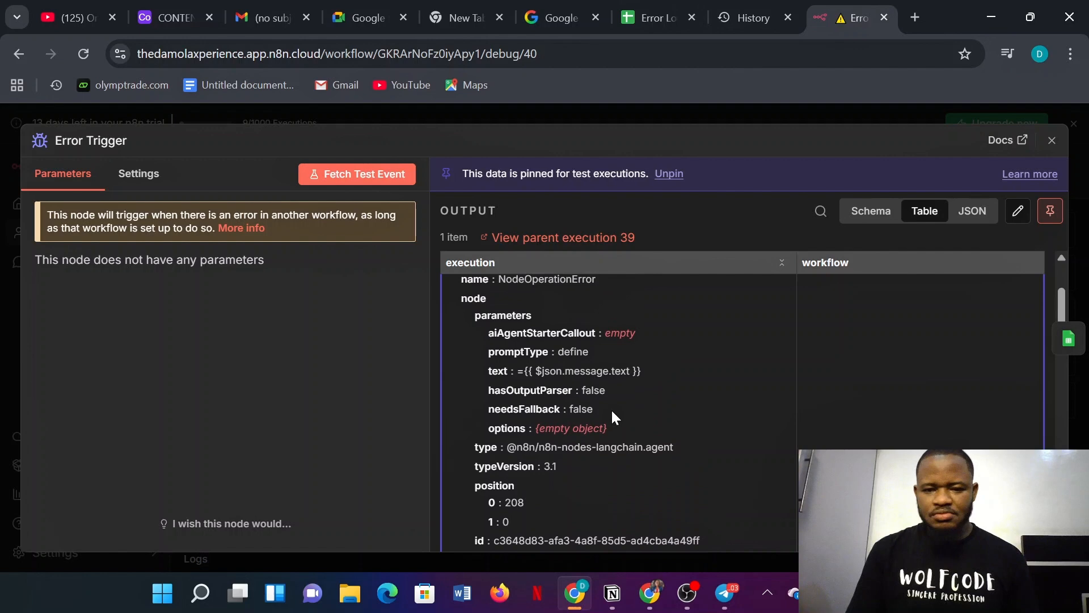
{"action": "left_click", "coordinate": [731, 113]}
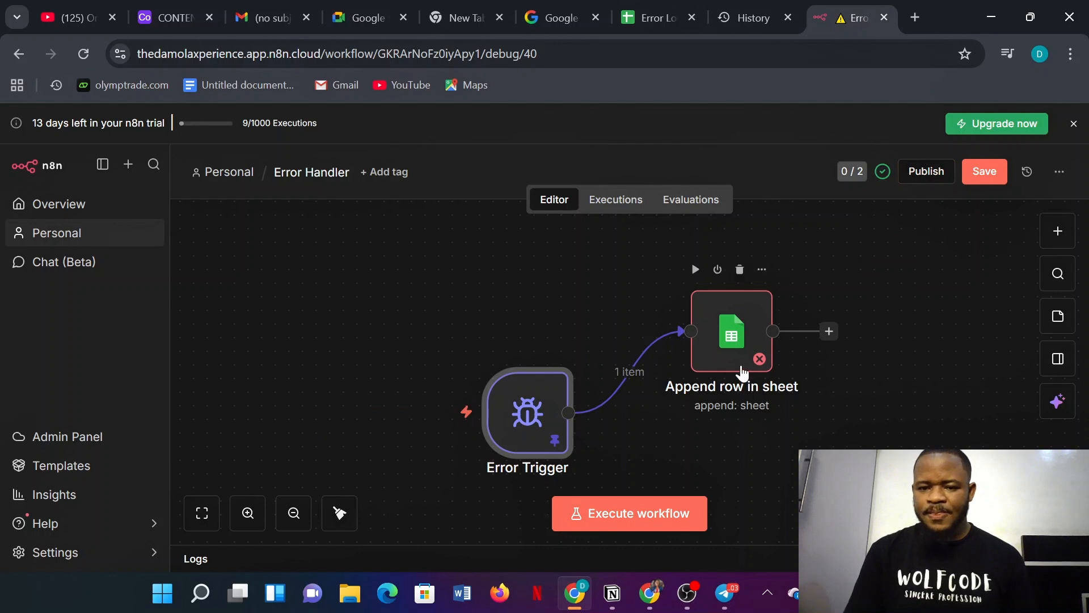
- Fill the Append row in sheet Date/Time column with the {{ $now }} expression
{"action": "left_click", "coordinate": [722, 334]}
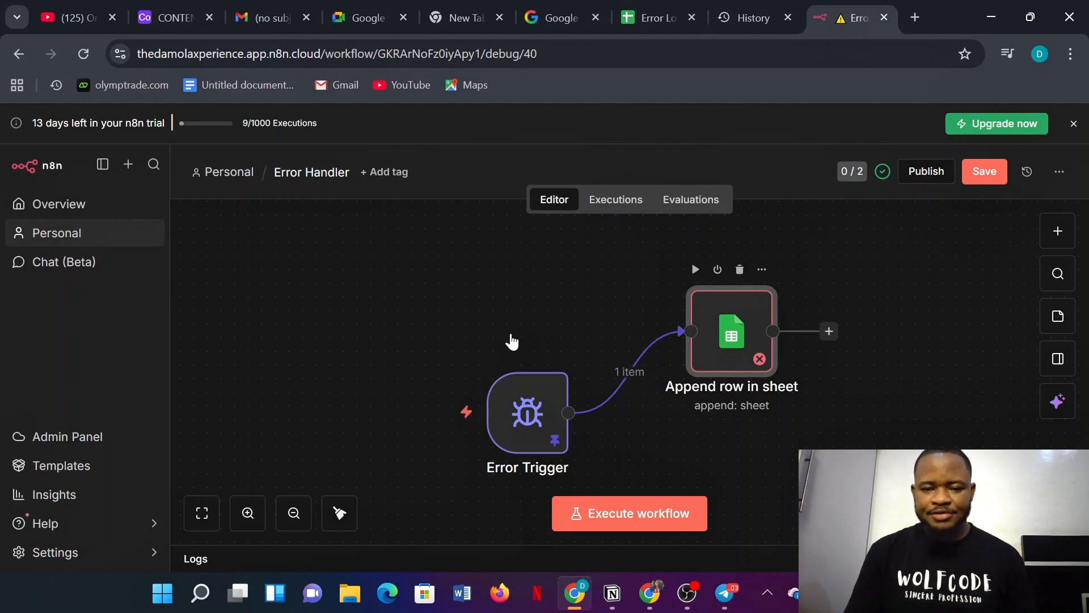
{"action": "double_click", "coordinate": [731, 341]}
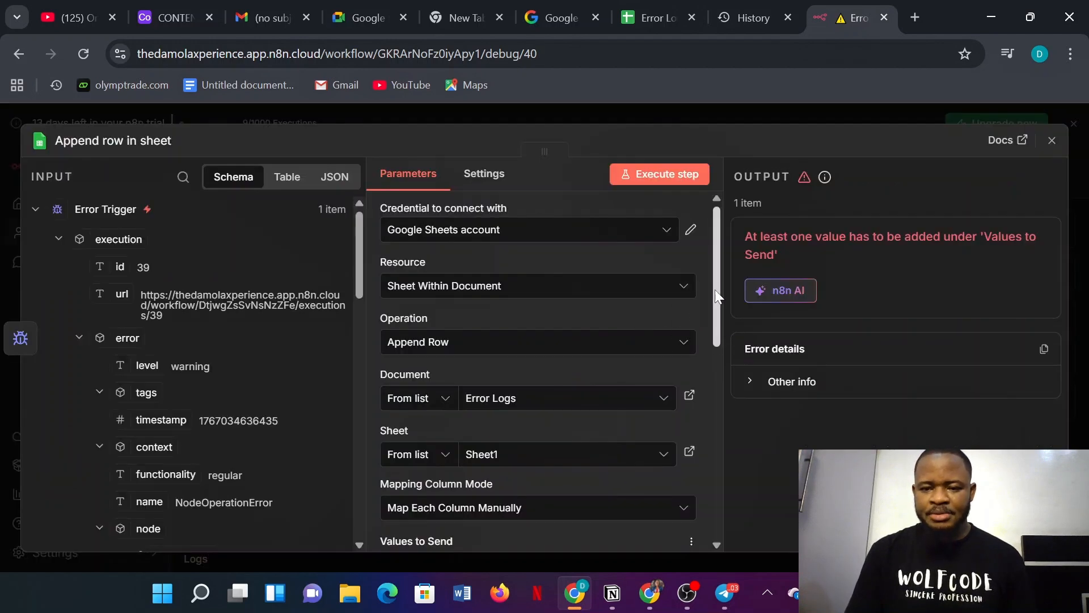
{"action": "scroll", "coordinate": [716, 295], "scroll_direction": "down", "scroll_amount": 4}
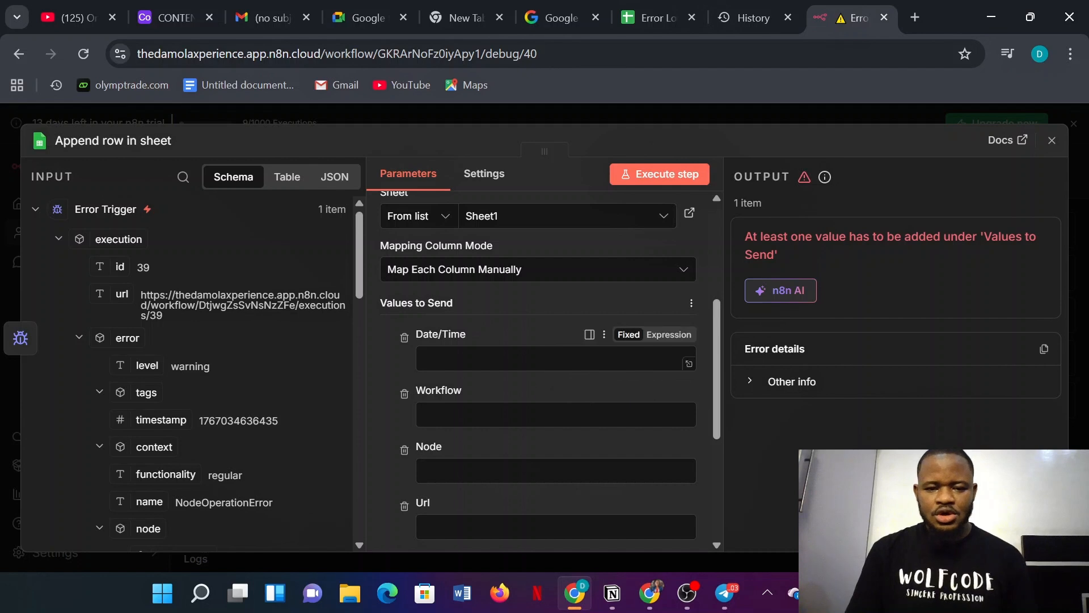
{"action": "left_click", "coordinate": [545, 358]}
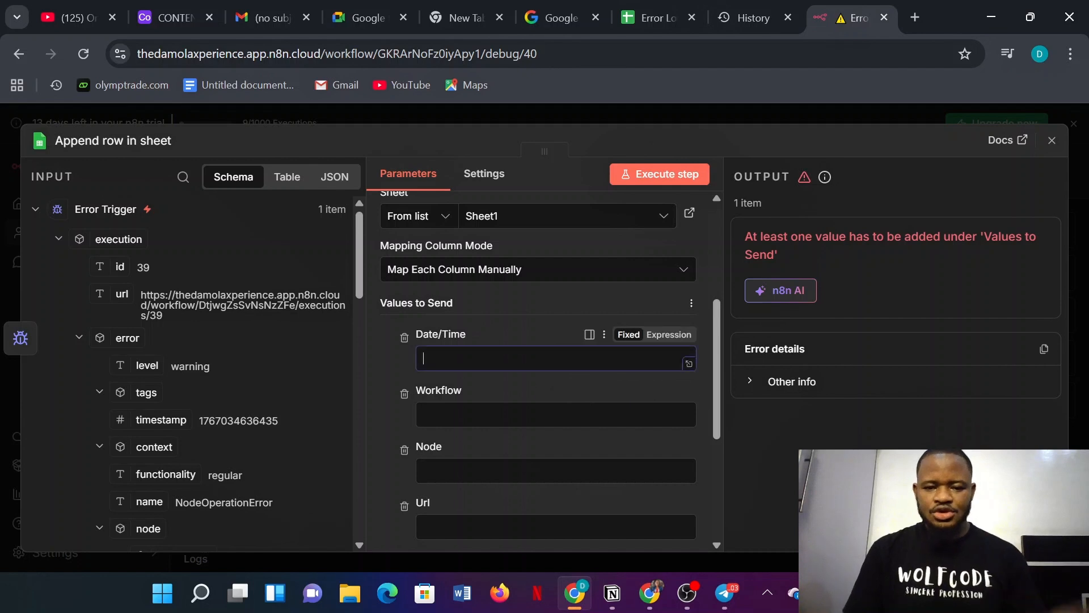
{"action": "left_click", "coordinate": [674, 342]}
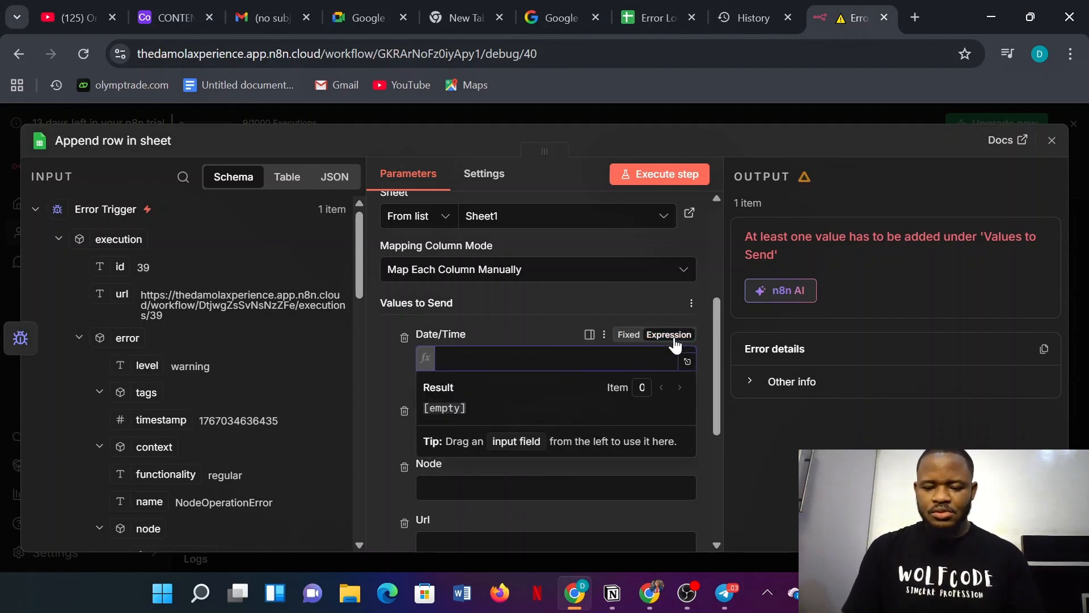
{"action": "type", "text": "{{"}
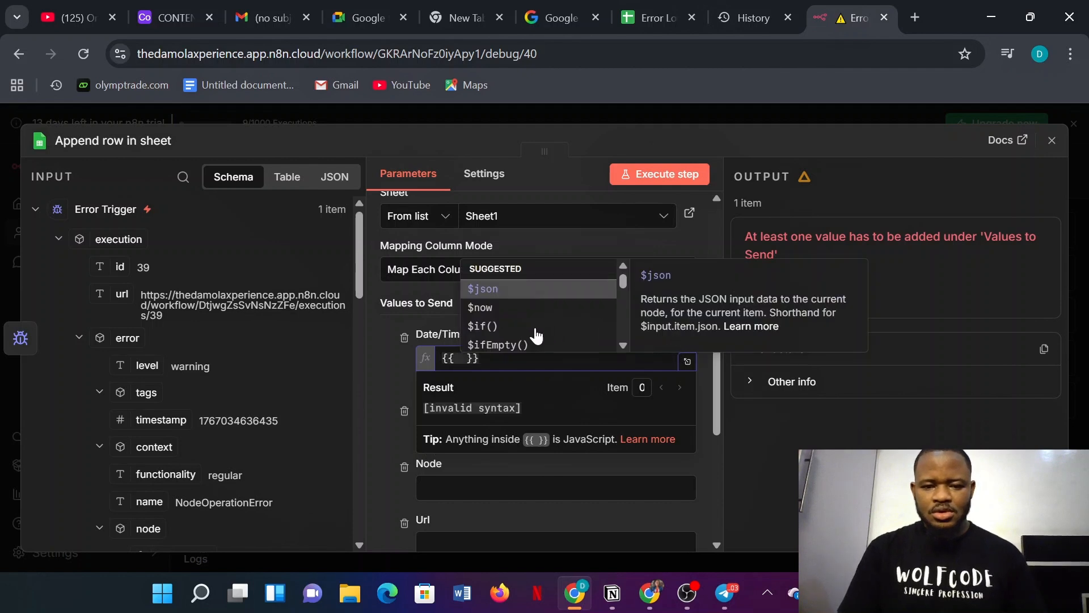
{"action": "left_click", "coordinate": [495, 309]}
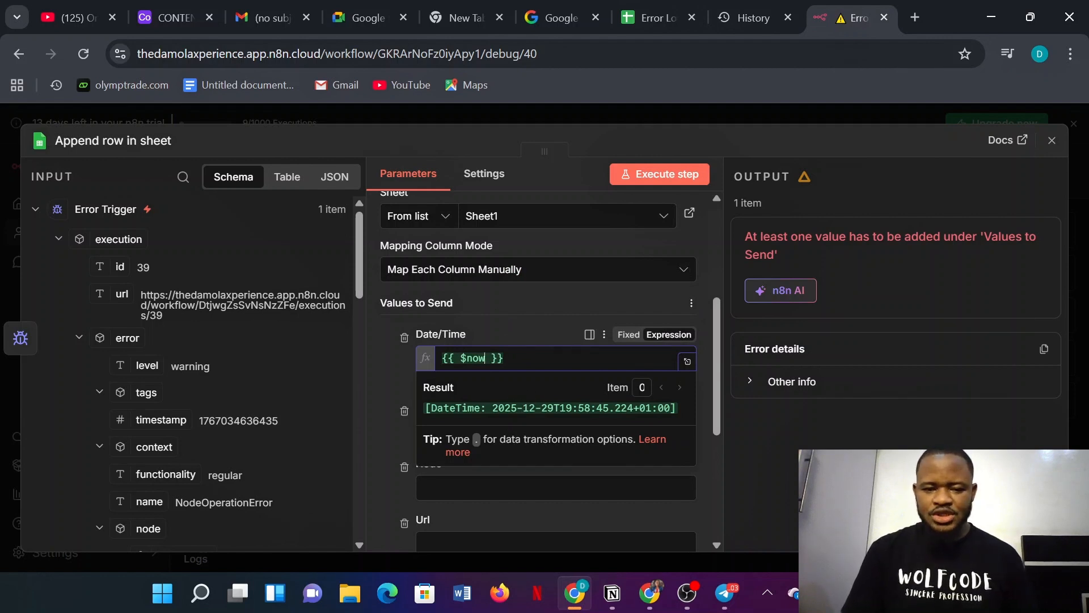
{"action": "left_click", "coordinate": [379, 385]}
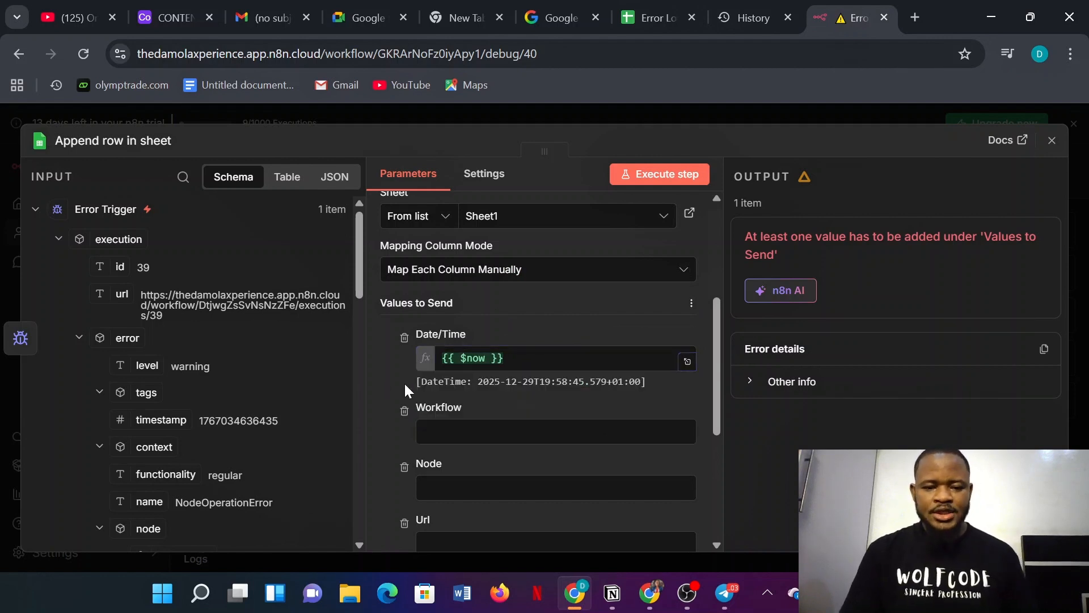
{"action": "scroll", "coordinate": [352, 318], "scroll_direction": "down", "scroll_amount": 2}
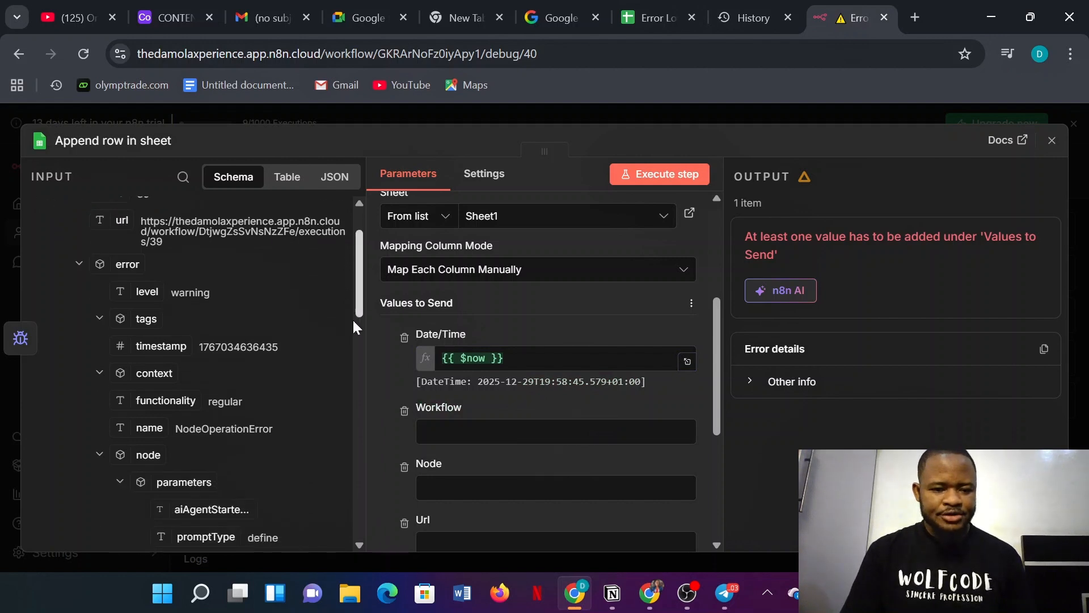
{"action": "scroll", "coordinate": [349, 277], "scroll_direction": "up", "scroll_amount": 2}
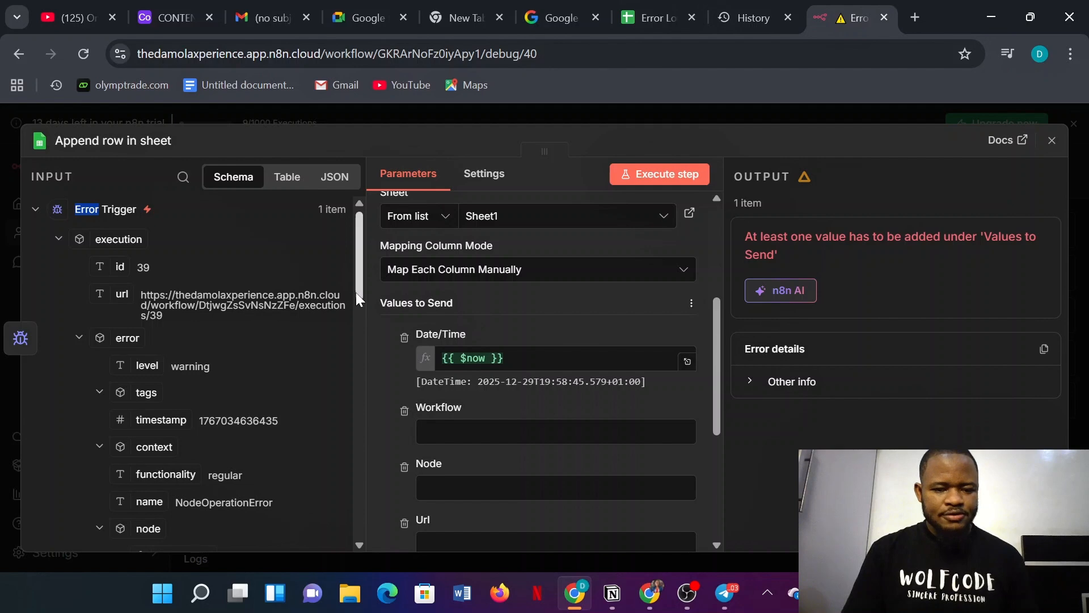
{"action": "left_click_drag", "start_coordinate": [356, 291], "coordinate": [356, 528]}
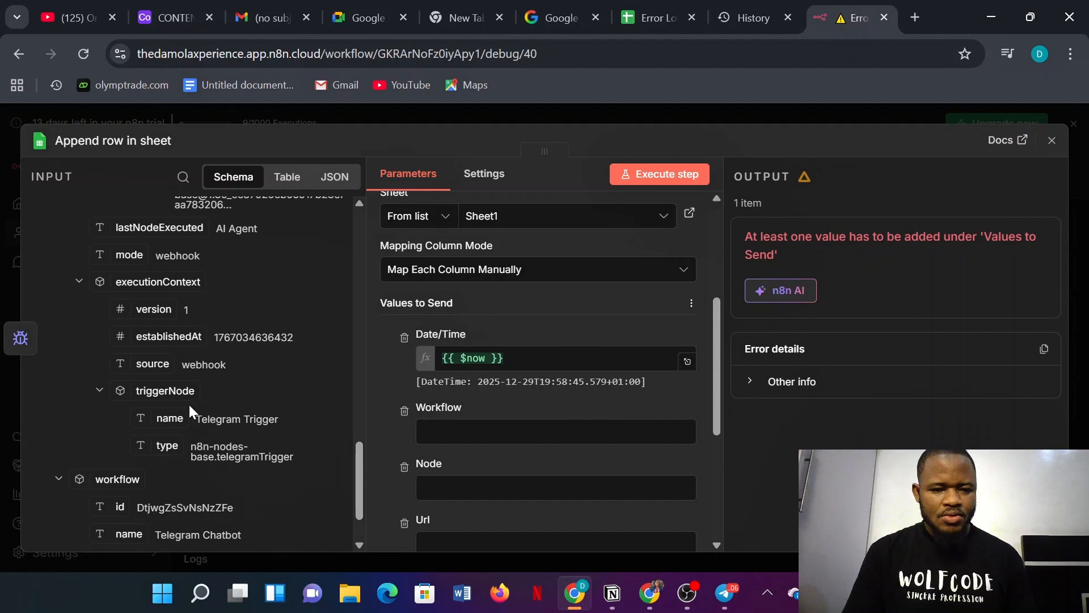
{"action": "scroll", "coordinate": [186, 396], "scroll_direction": "down", "scroll_amount": 2}
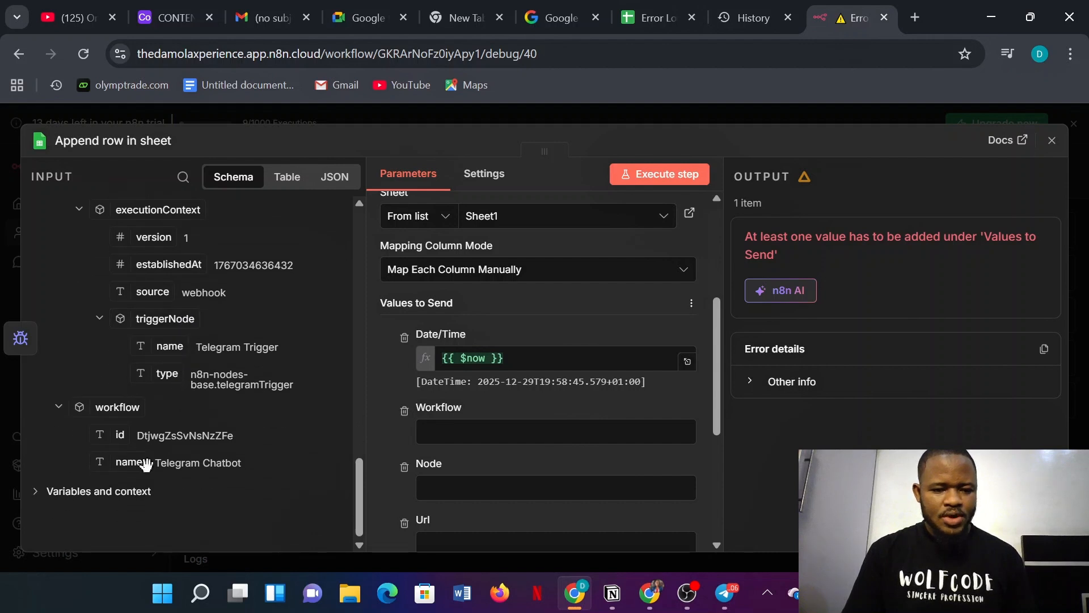
- Map workflow.name into the Workflow value and lastNodeExecuted into the Node value
{"action": "left_click_drag", "start_coordinate": [129, 462], "coordinate": [434, 432]}
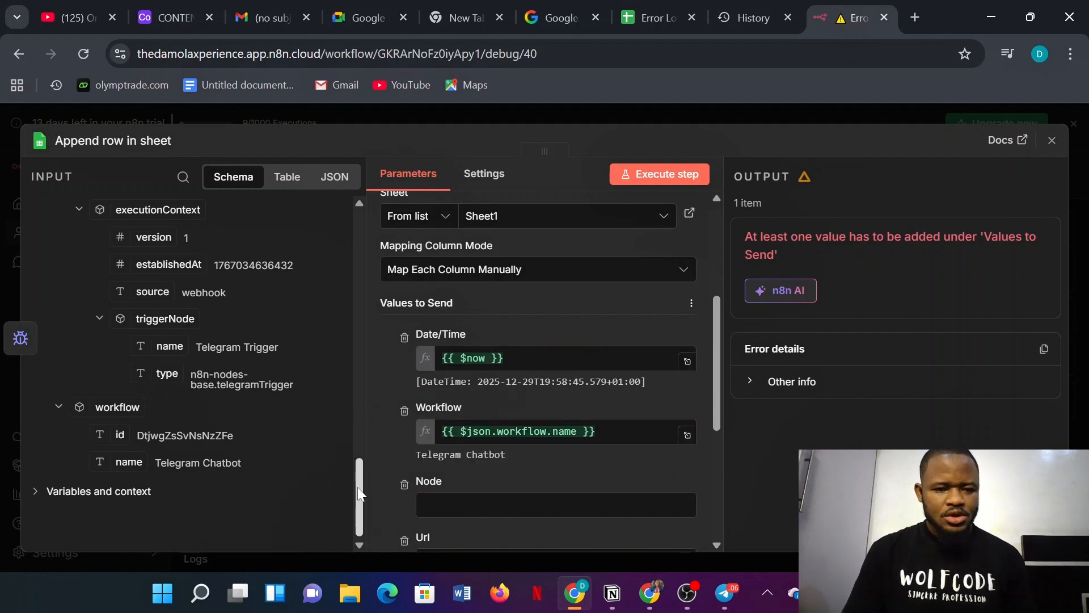
{"action": "left_click_drag", "start_coordinate": [356, 487], "coordinate": [357, 427]}
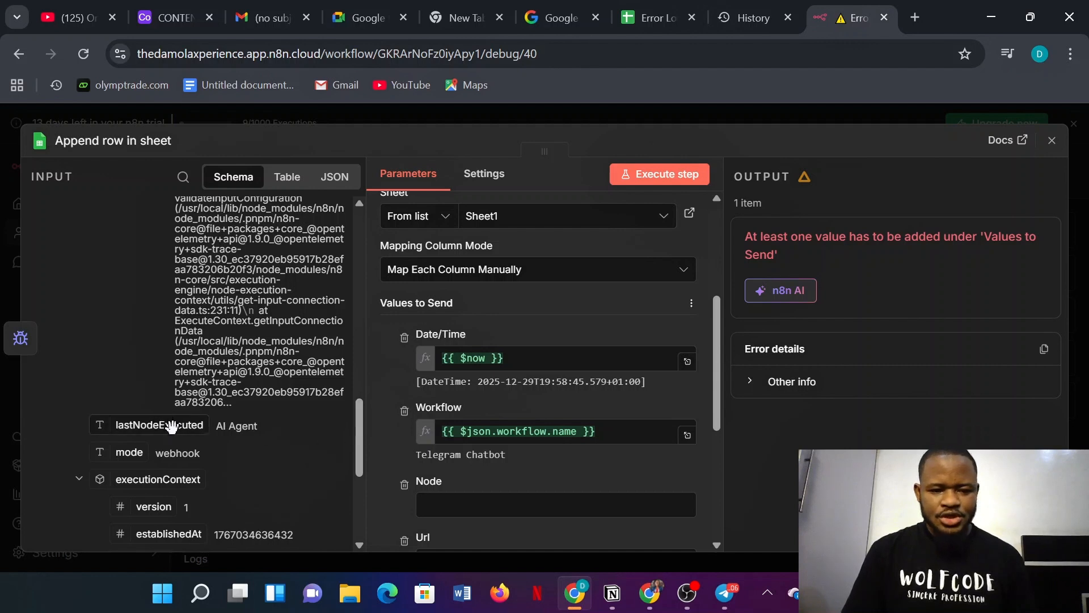
{"action": "left_click_drag", "start_coordinate": [172, 425], "coordinate": [444, 505]}
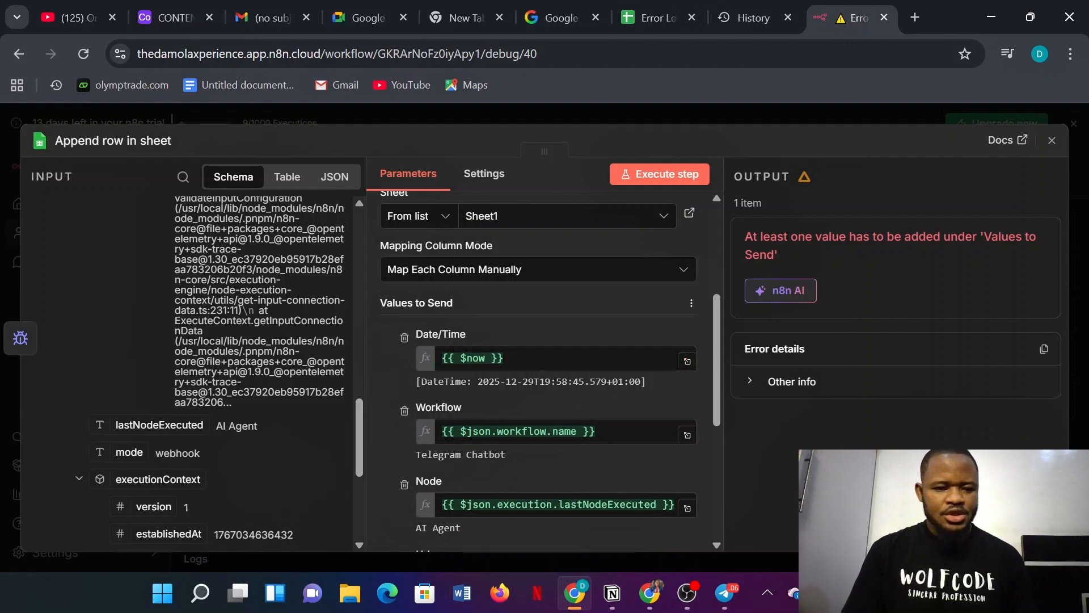
{"action": "scroll", "coordinate": [261, 315], "scroll_direction": "up", "scroll_amount": 4}
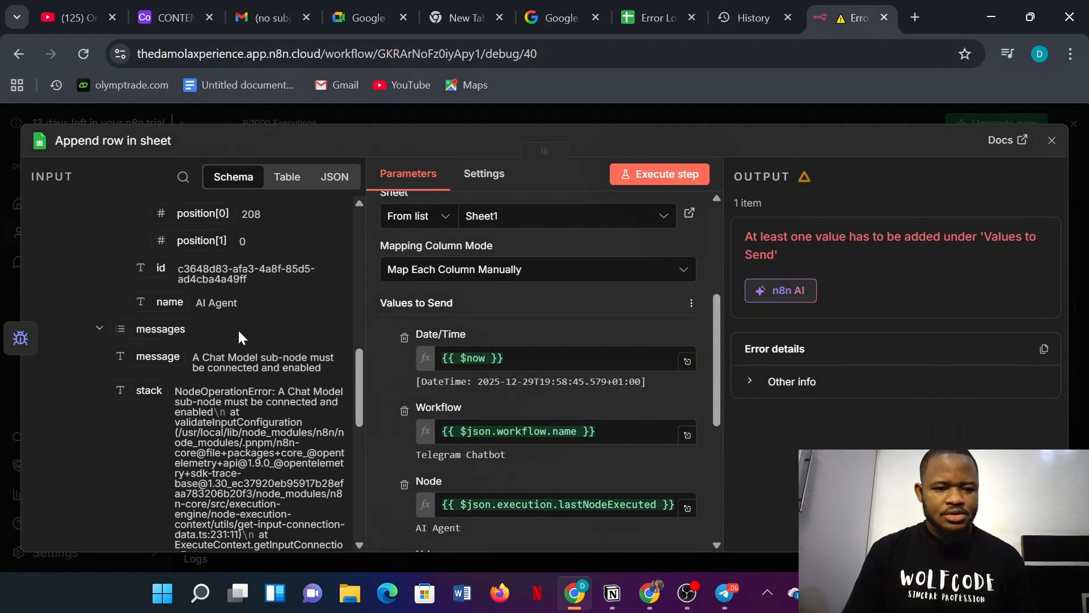
{"action": "scroll", "coordinate": [238, 335], "scroll_direction": "up", "scroll_amount": 3}
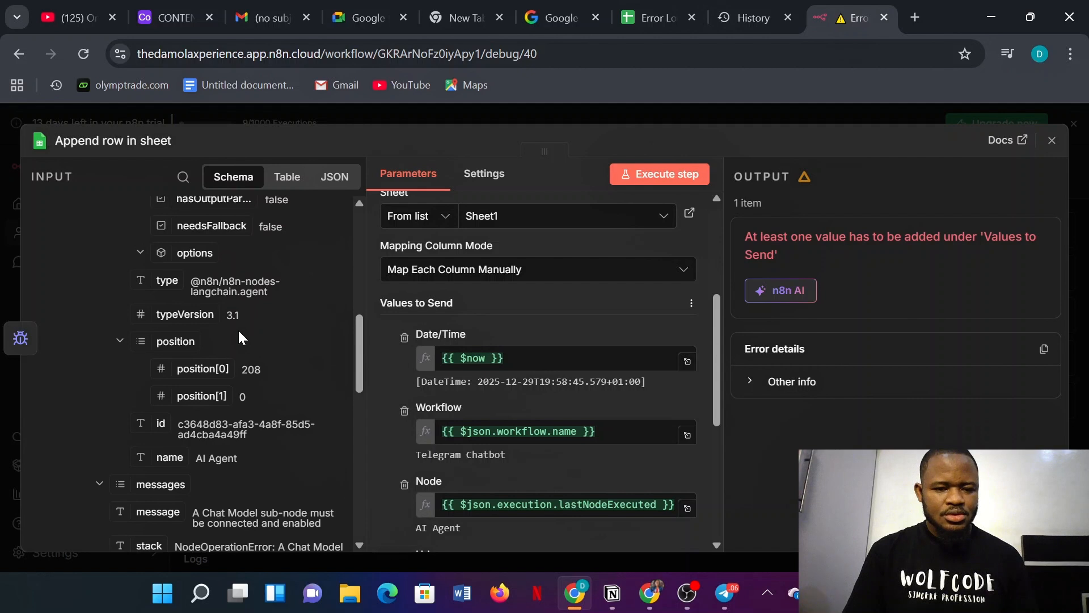
{"action": "scroll", "coordinate": [238, 337], "scroll_direction": "up", "scroll_amount": 3}
{"action": "scroll", "coordinate": [238, 335], "scroll_direction": "up", "scroll_amount": 6}
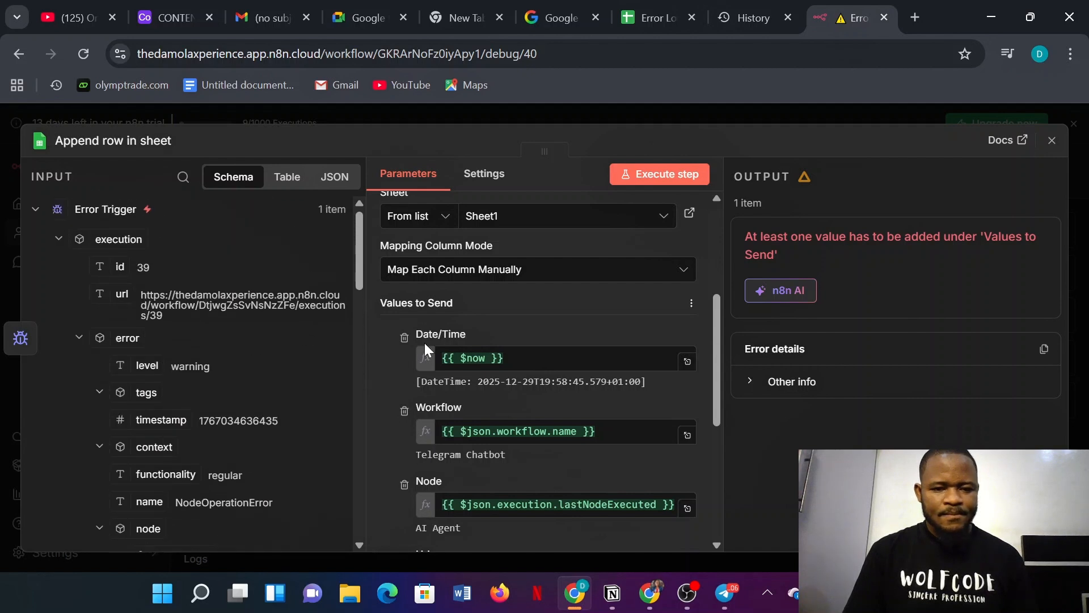
{"action": "scroll", "coordinate": [567, 396], "scroll_direction": "down", "scroll_amount": 3}
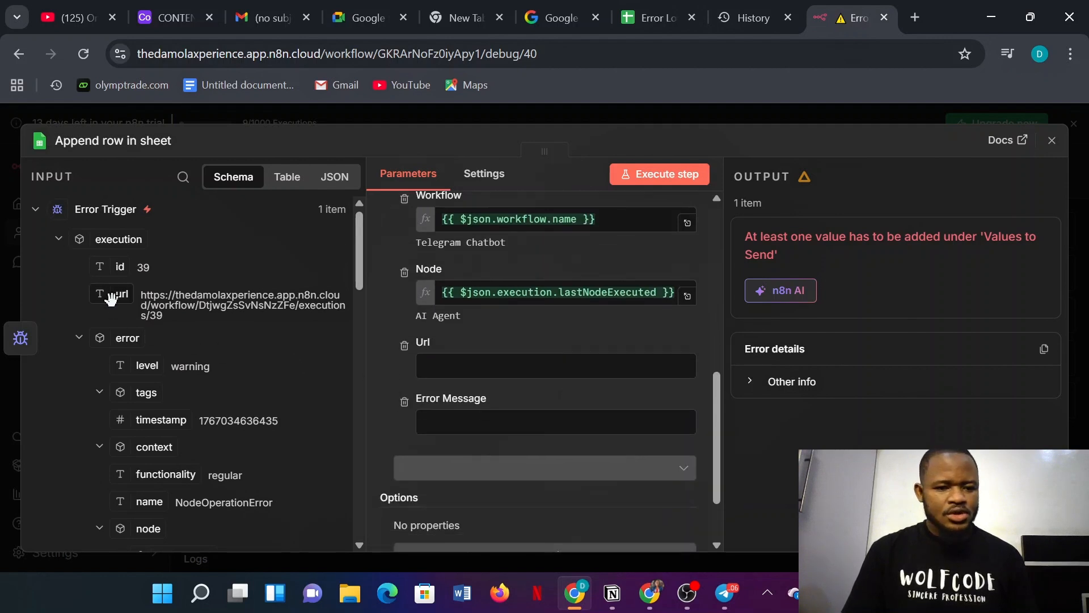
- Map the execution url and error message, then execute the step to append the row
{"action": "left_click_drag", "start_coordinate": [111, 297], "coordinate": [421, 385]}
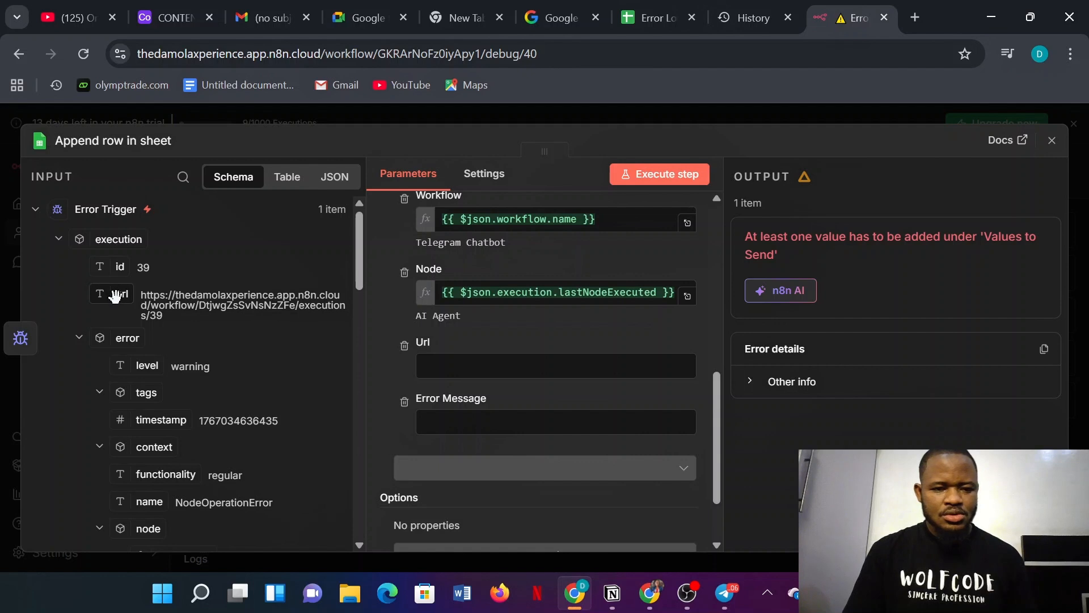
{"action": "left_click_drag", "start_coordinate": [113, 296], "coordinate": [442, 366]}
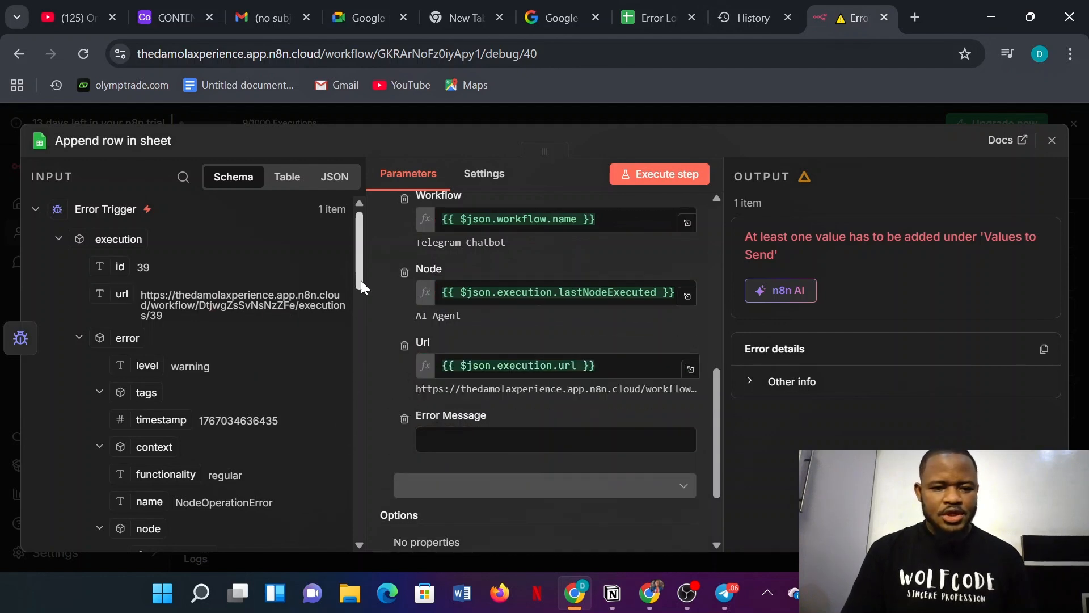
{"action": "left_click_drag", "start_coordinate": [360, 280], "coordinate": [357, 417]}
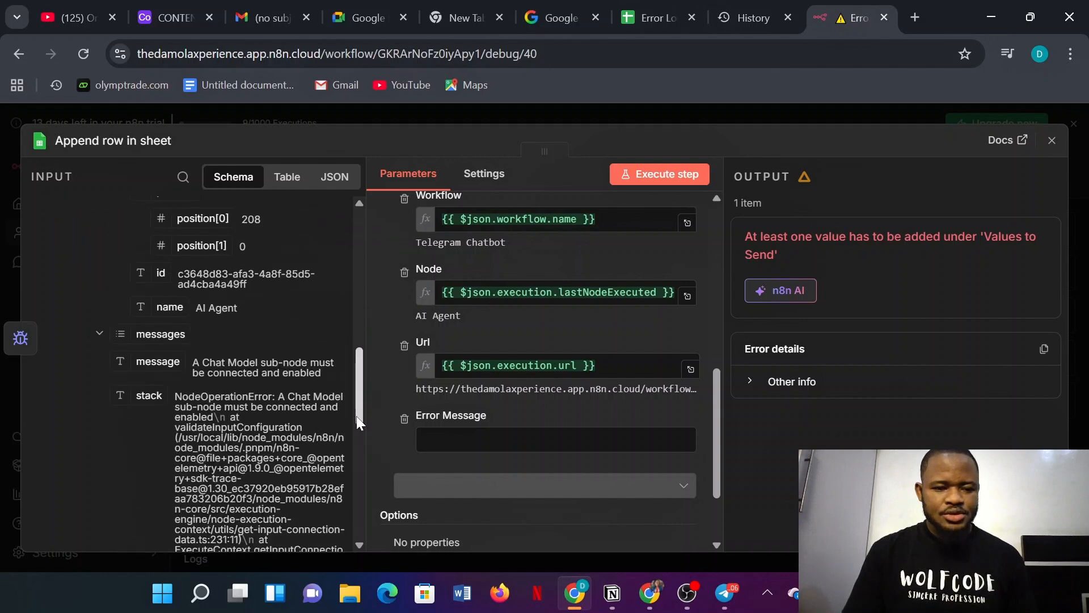
{"action": "left_click_drag", "start_coordinate": [149, 366], "coordinate": [436, 438]}
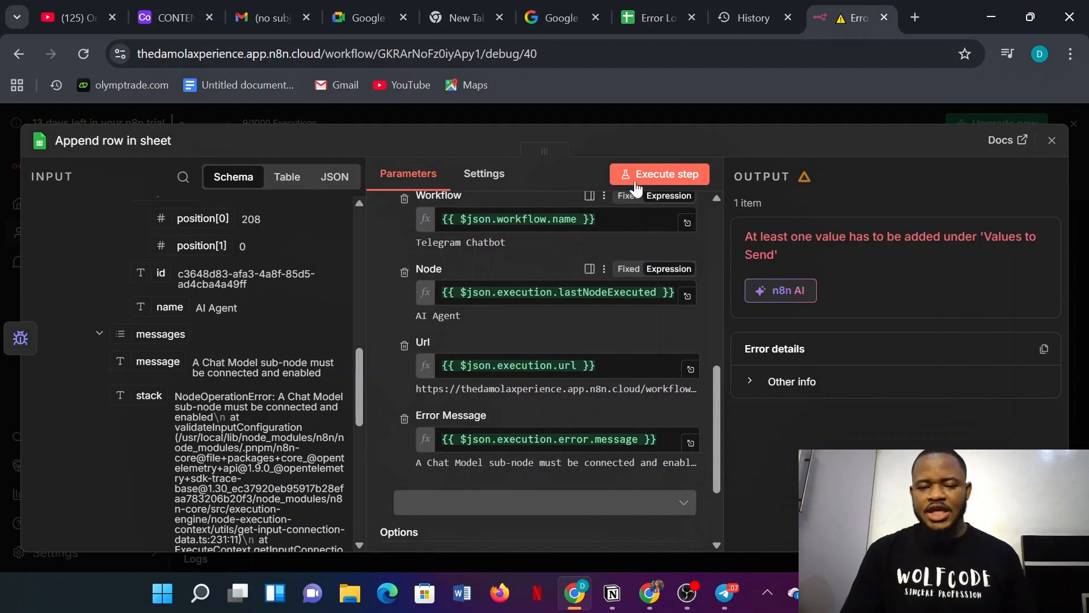
{"action": "left_click", "coordinate": [642, 176]}
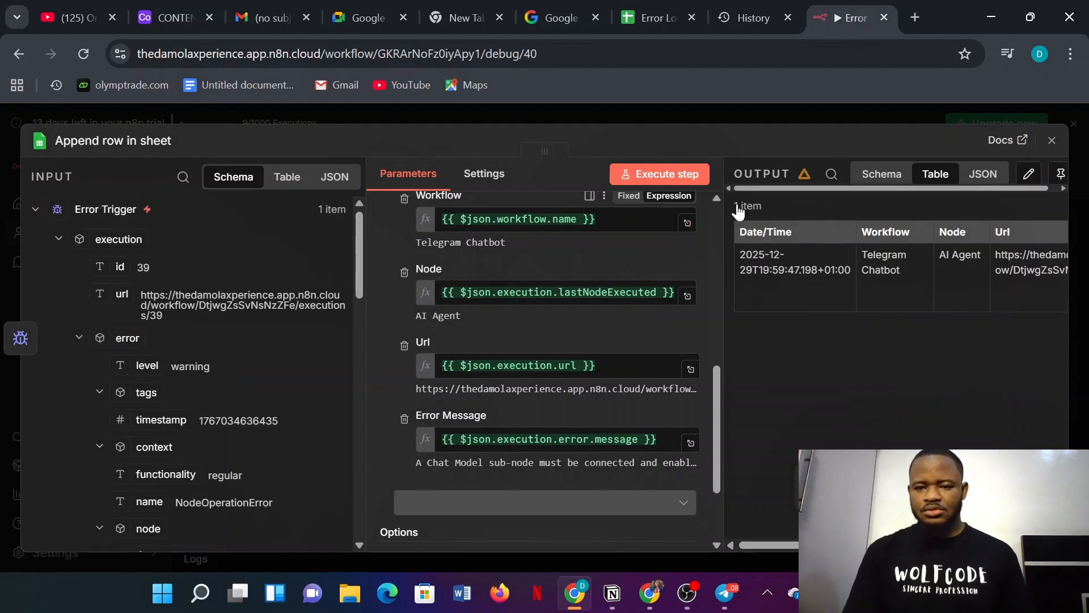
{"action": "left_click", "coordinate": [642, 12]}
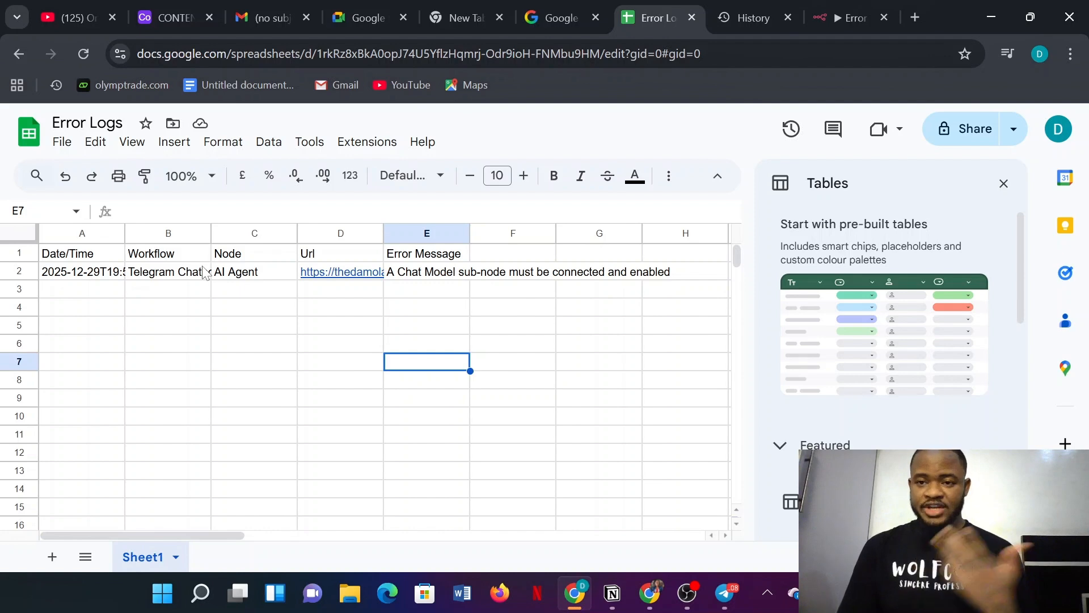
- Add a Gmail 'Send a message' node after the Error Trigger
{"action": "left_click", "coordinate": [843, 16]}
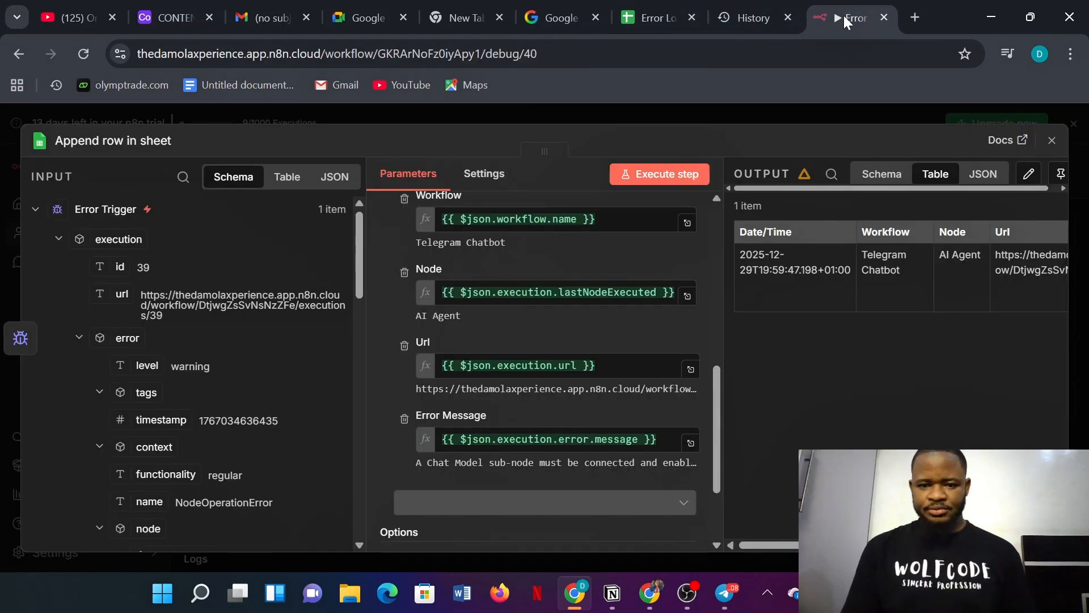
{"action": "left_click", "coordinate": [806, 115]}
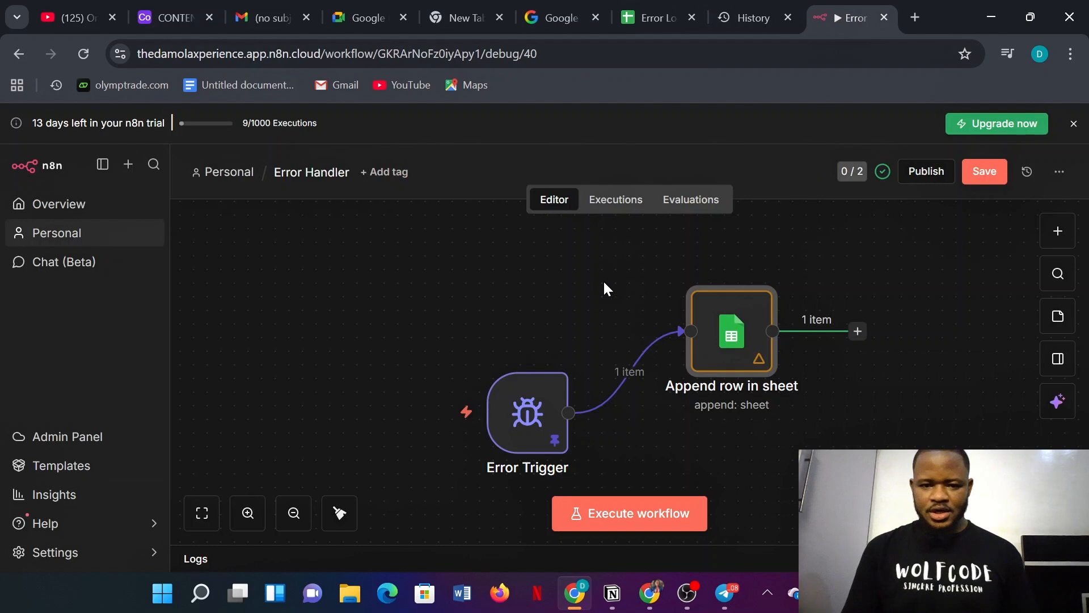
{"action": "left_click", "coordinate": [570, 413]}
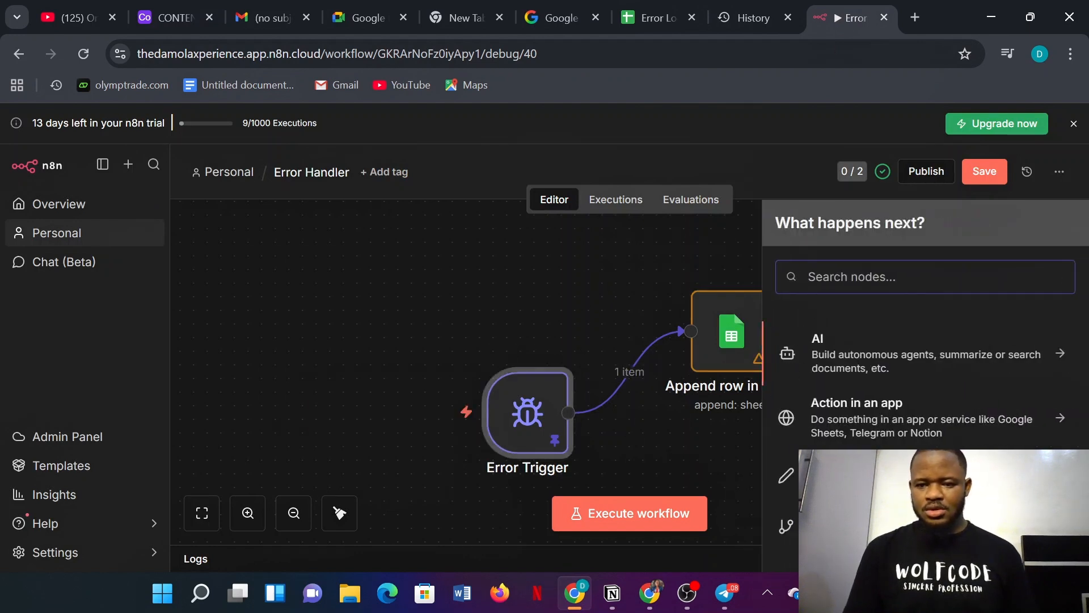
{"action": "type", "text": "gmail"}
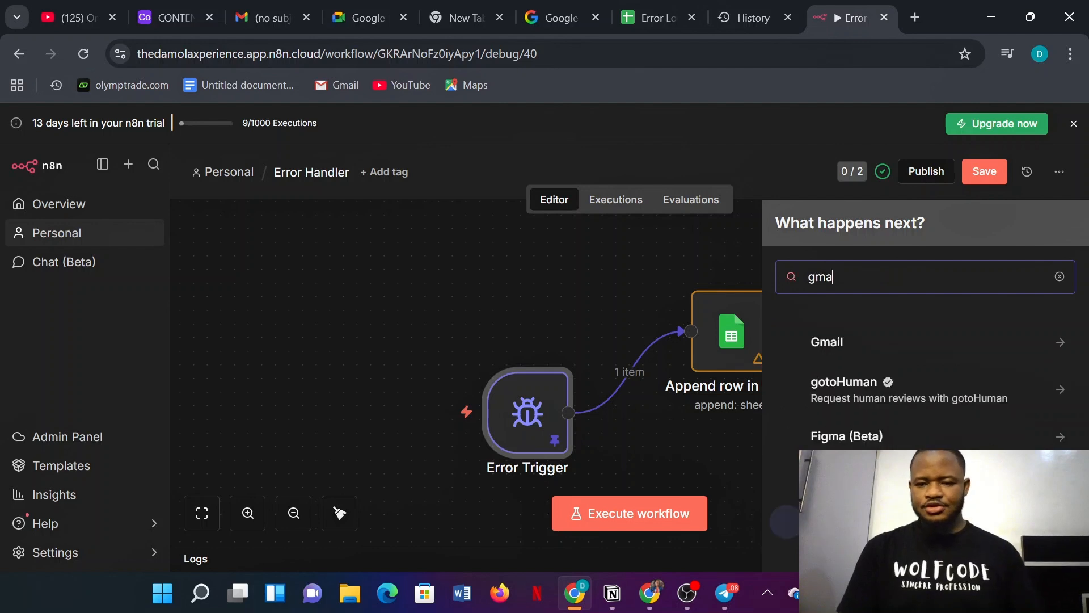
{"action": "left_click", "coordinate": [868, 350]}
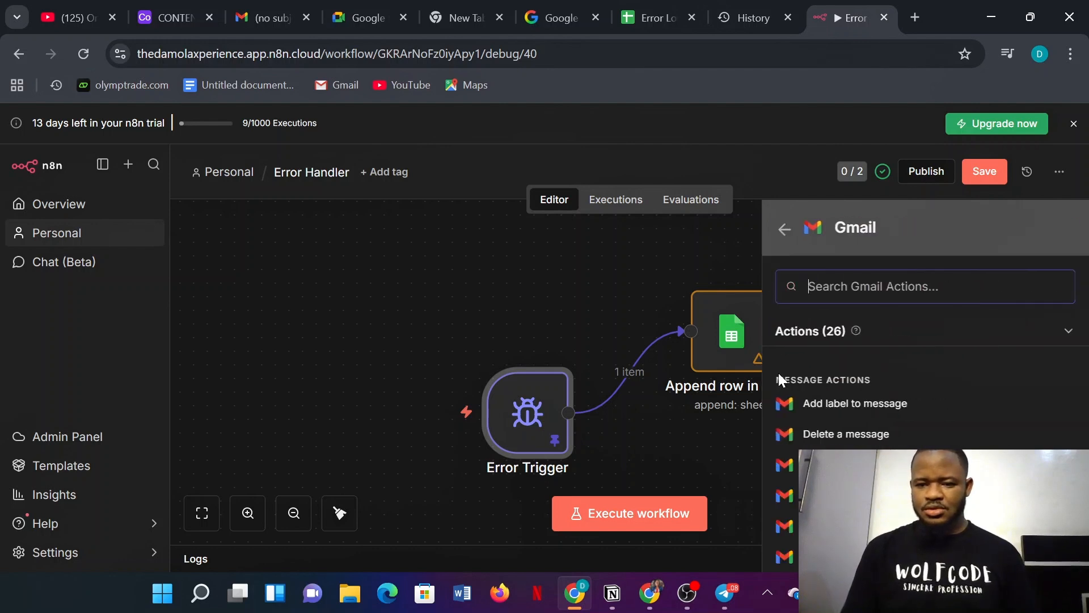
{"action": "scroll", "coordinate": [849, 448], "scroll_direction": "down", "scroll_amount": 2}
{"action": "scroll", "coordinate": [849, 444], "scroll_direction": "down", "scroll_amount": 1}
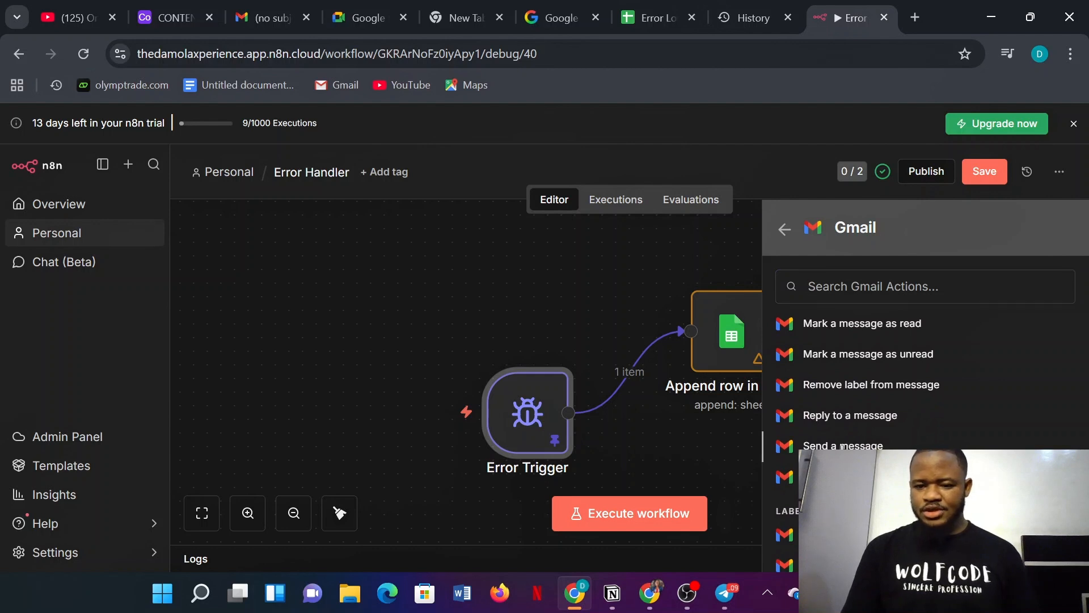
{"action": "left_click", "coordinate": [802, 438]}
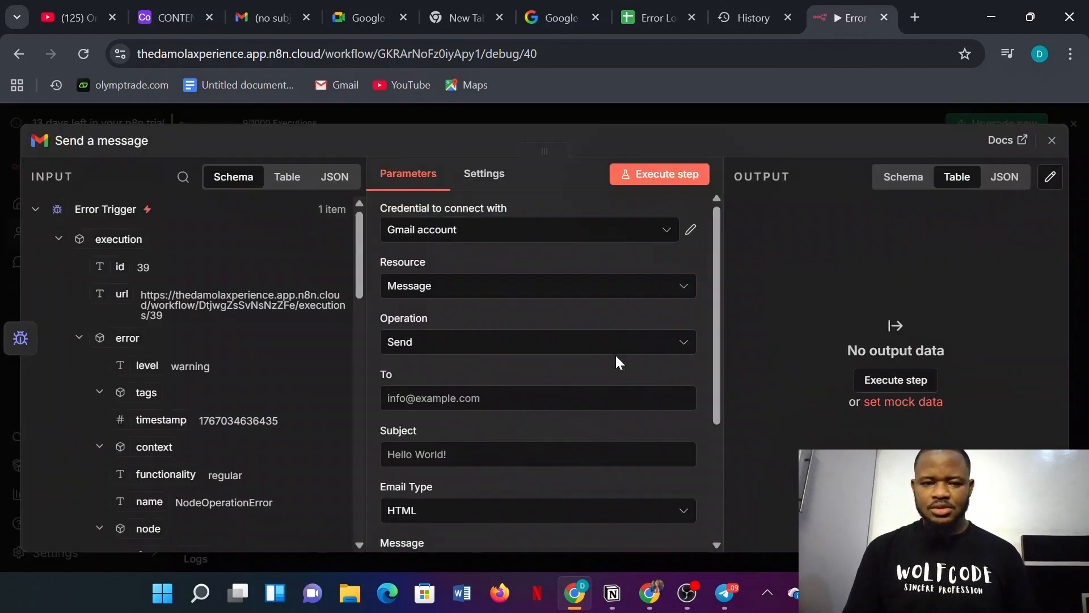
- Enter the recipient's e-mail, subject 'URGENT ATTENTION!' and email type Text in the Gmail node
{"action": "left_click_drag", "start_coordinate": [718, 342], "coordinate": [718, 366]}
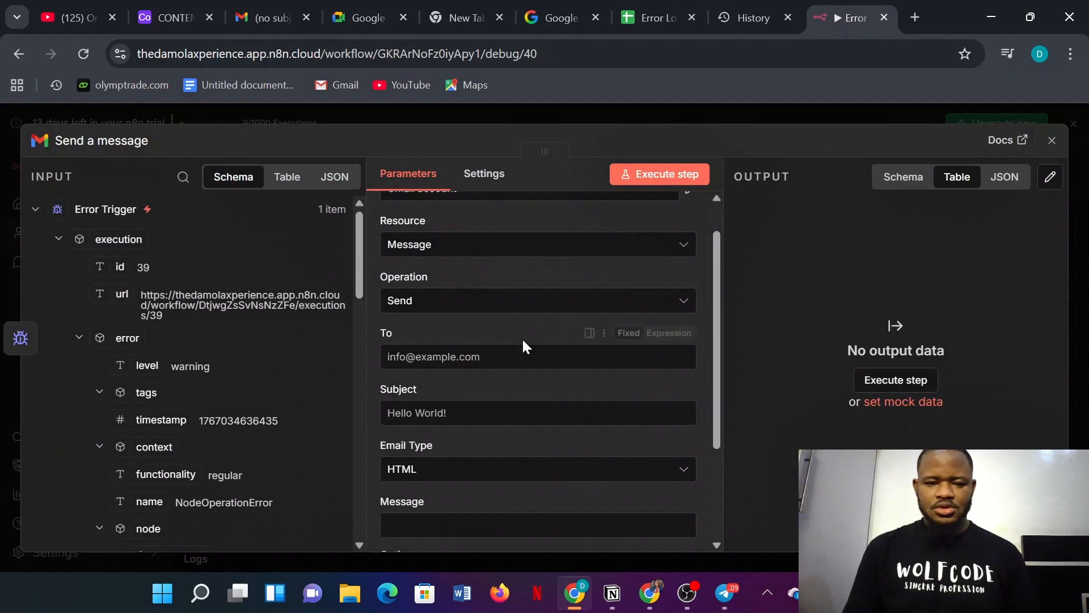
{"action": "left_click", "coordinate": [525, 356]}
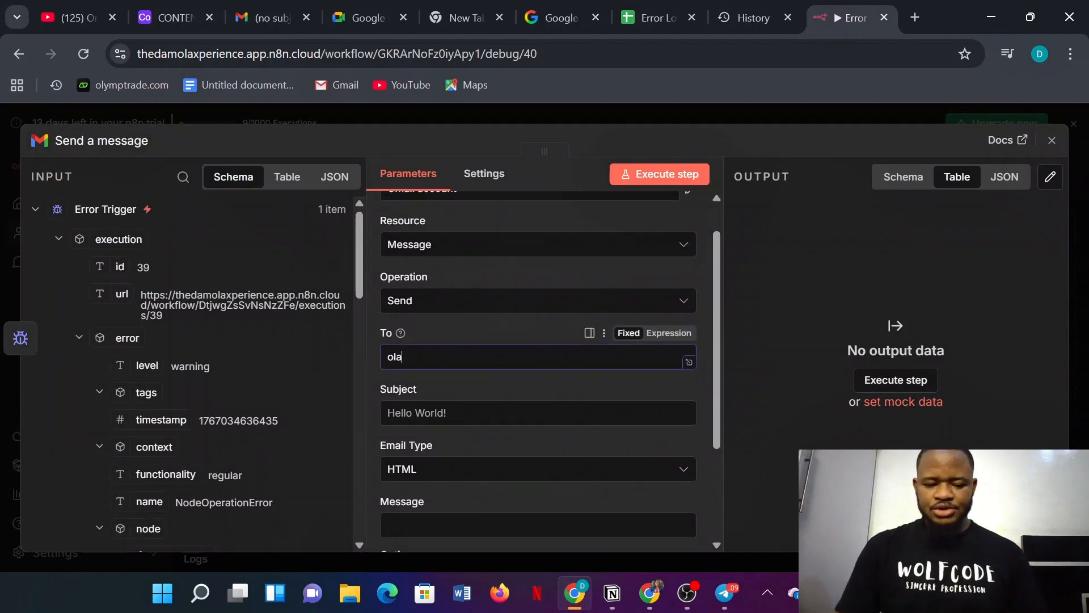
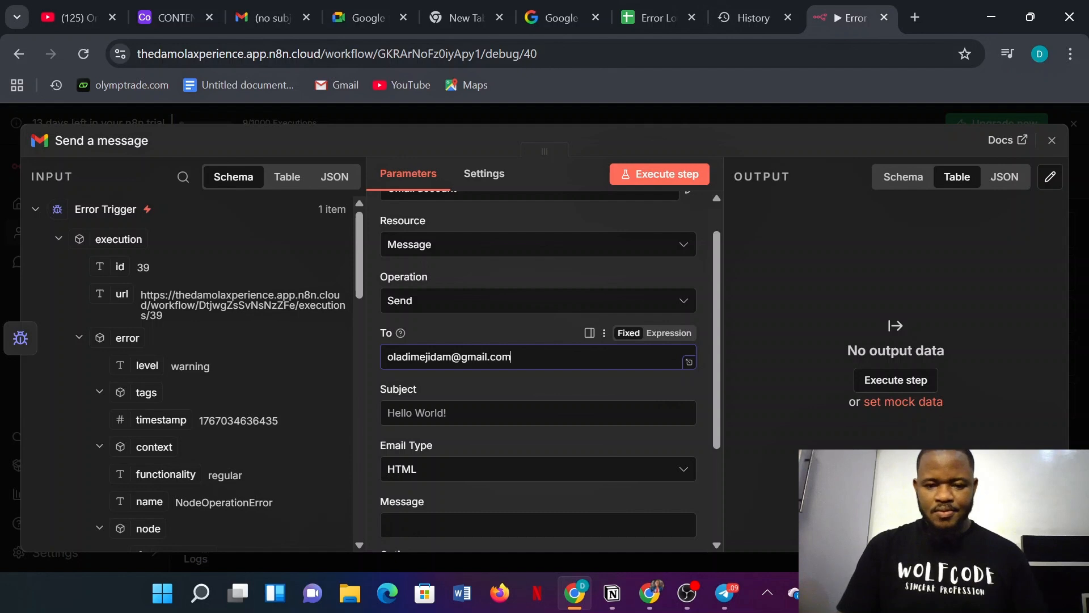
{"action": "left_click", "coordinate": [451, 407]}
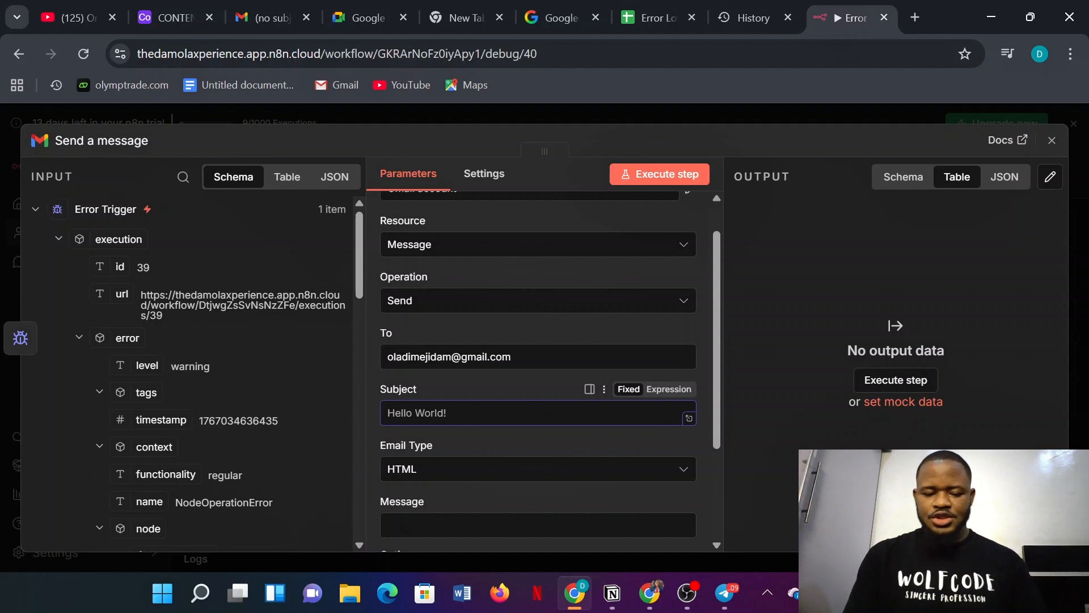
{"action": "type", "text": "UR"}
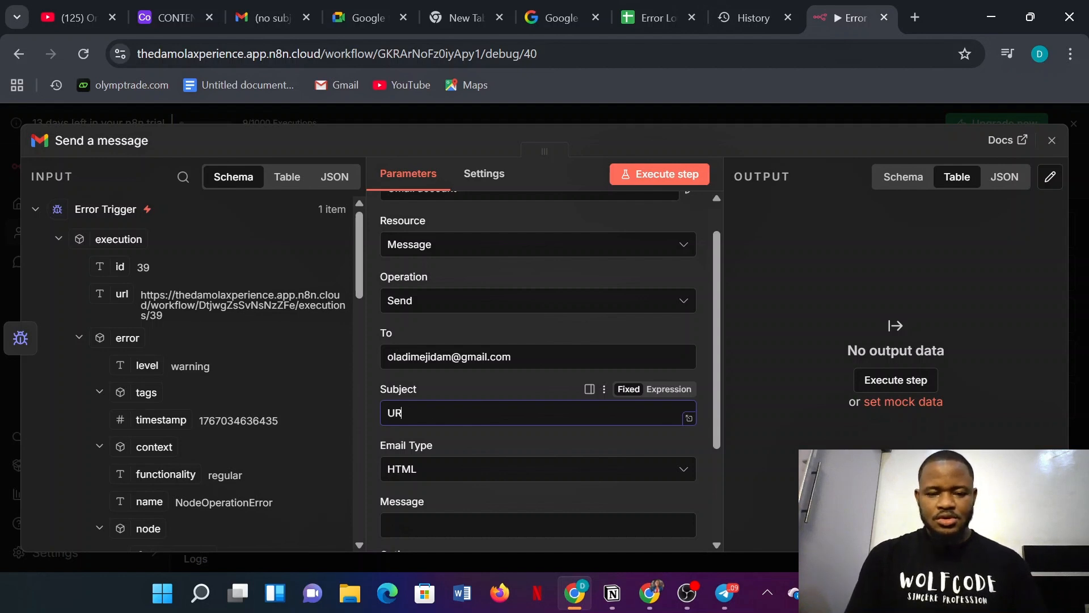
{"action": "type", "text": "GENT ATTEN"}
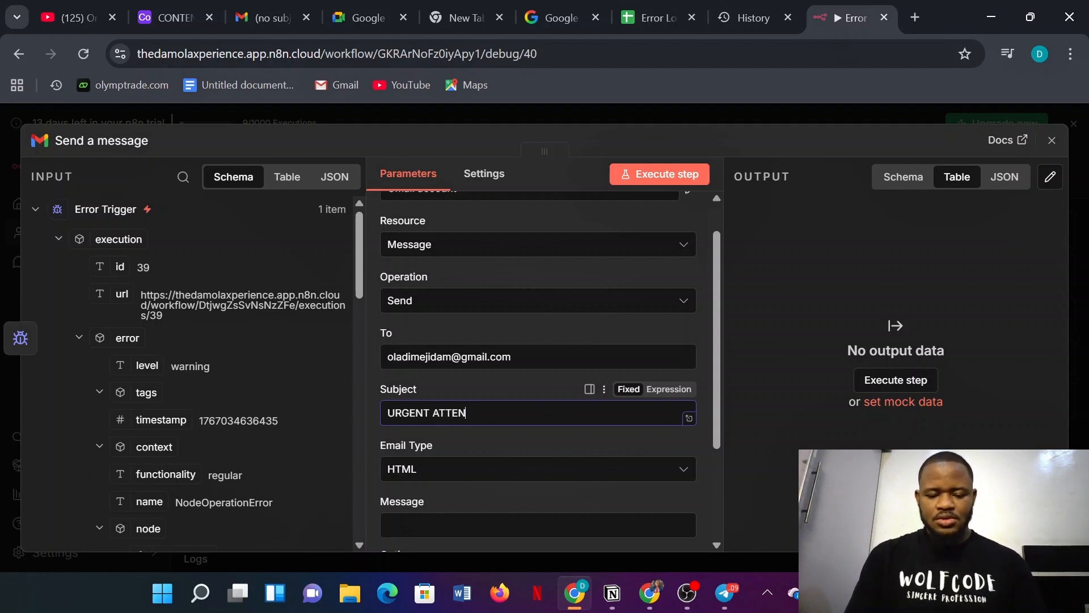
{"action": "type", "text": "TION"}
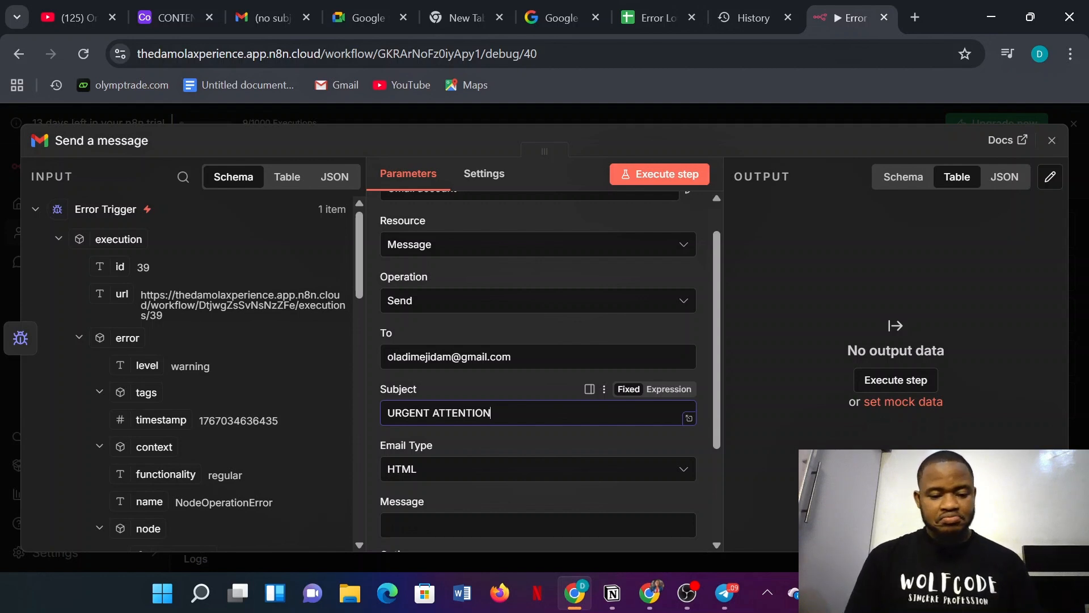
{"action": "type", "text": "!"}
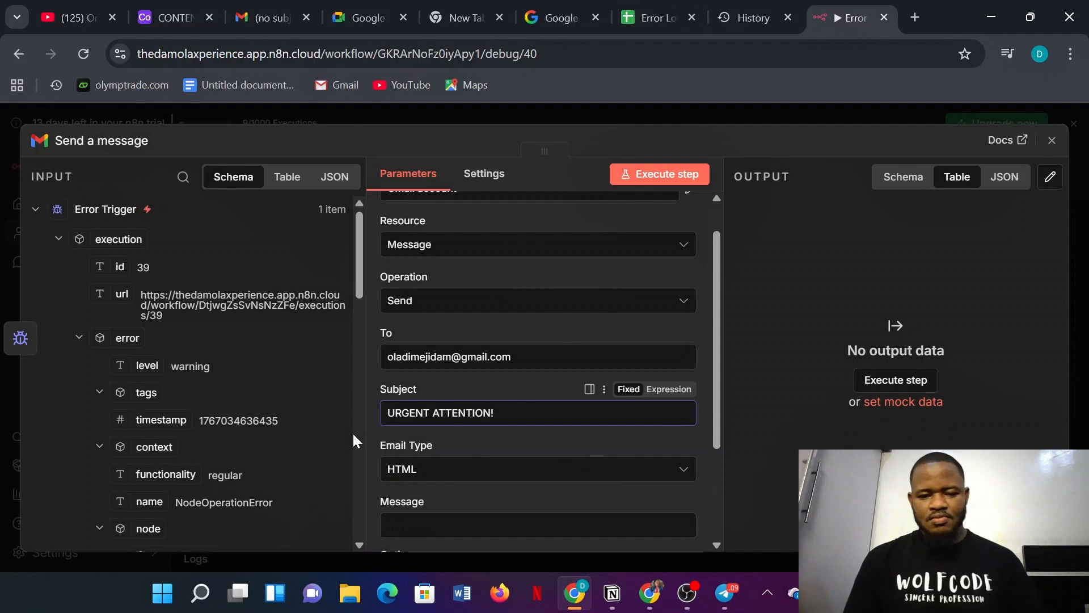
{"action": "left_click", "coordinate": [448, 470]}
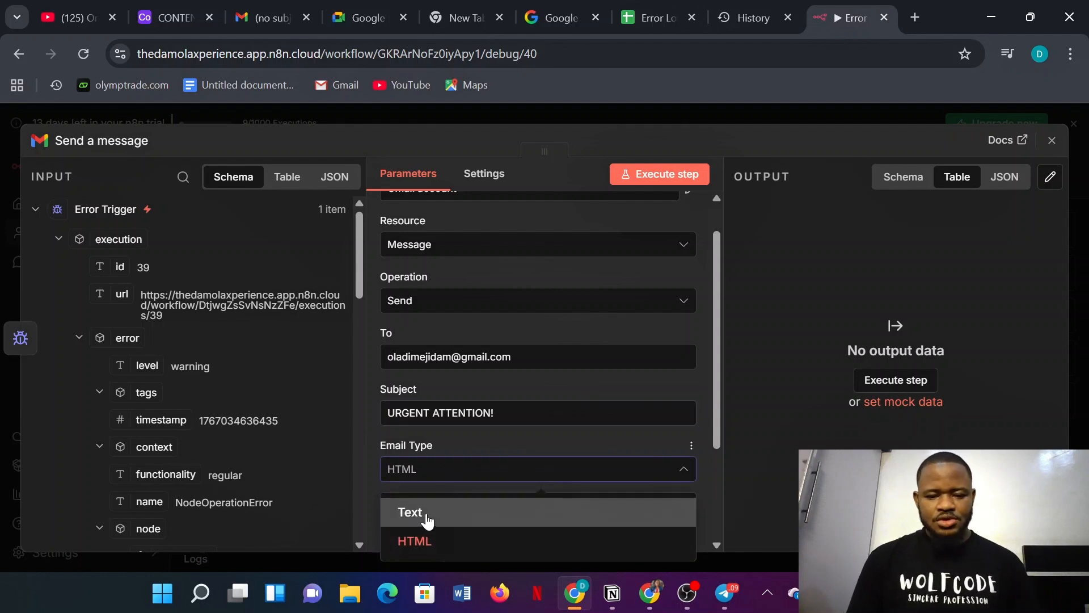
{"action": "left_click", "coordinate": [407, 510]}
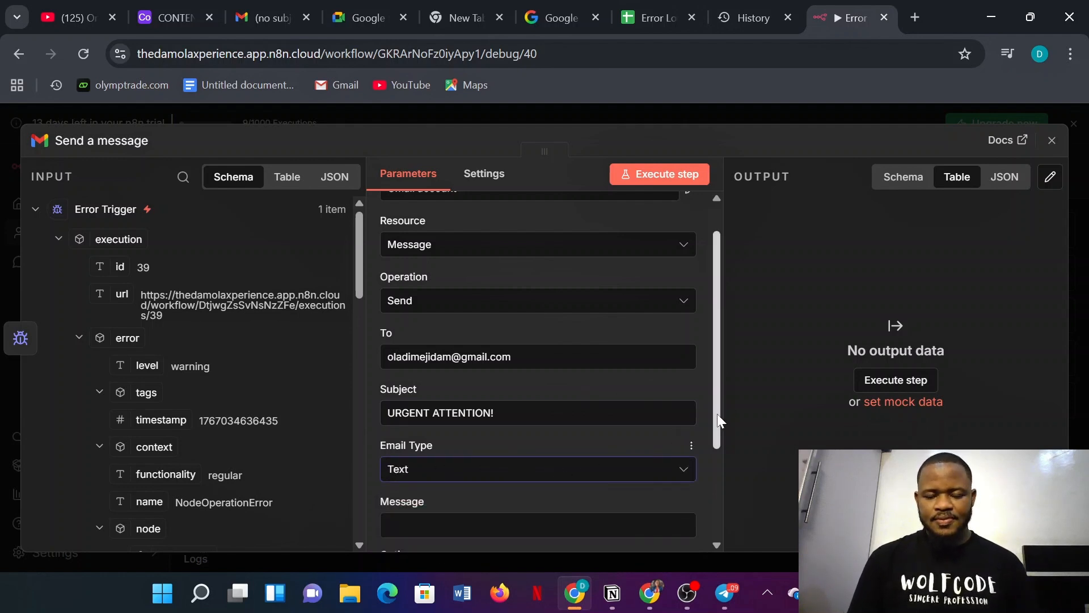
{"action": "scroll", "coordinate": [719, 420], "scroll_direction": "down", "scroll_amount": 1}
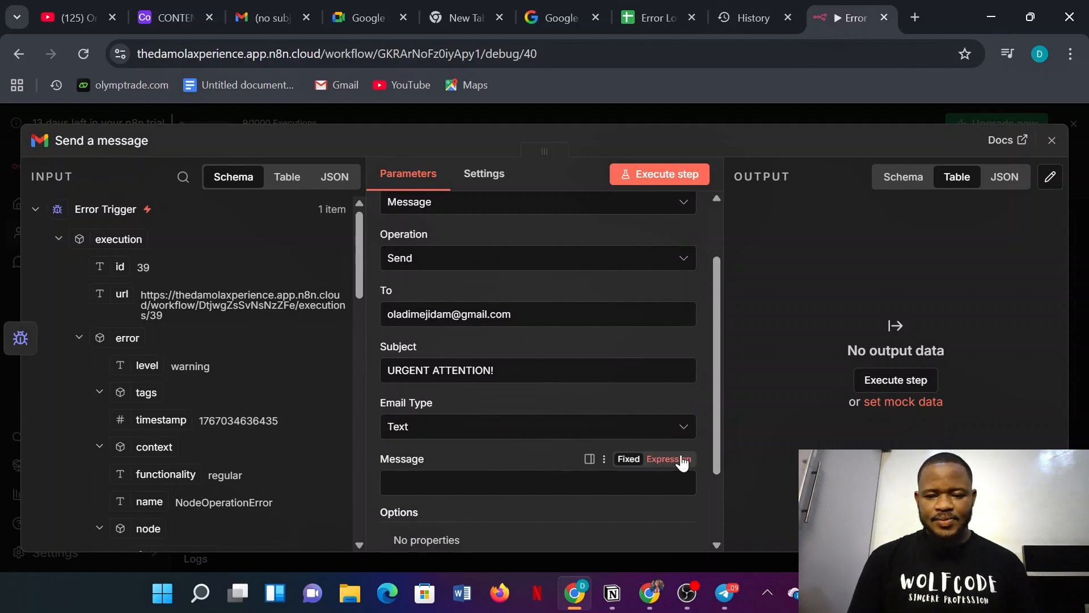
{"action": "left_click", "coordinate": [669, 459]}
- Type the heading 'This is the Error Details' plus Workflow name, Errored node, Error Message, Workflow Link labels
{"action": "left_click", "coordinate": [683, 487]}
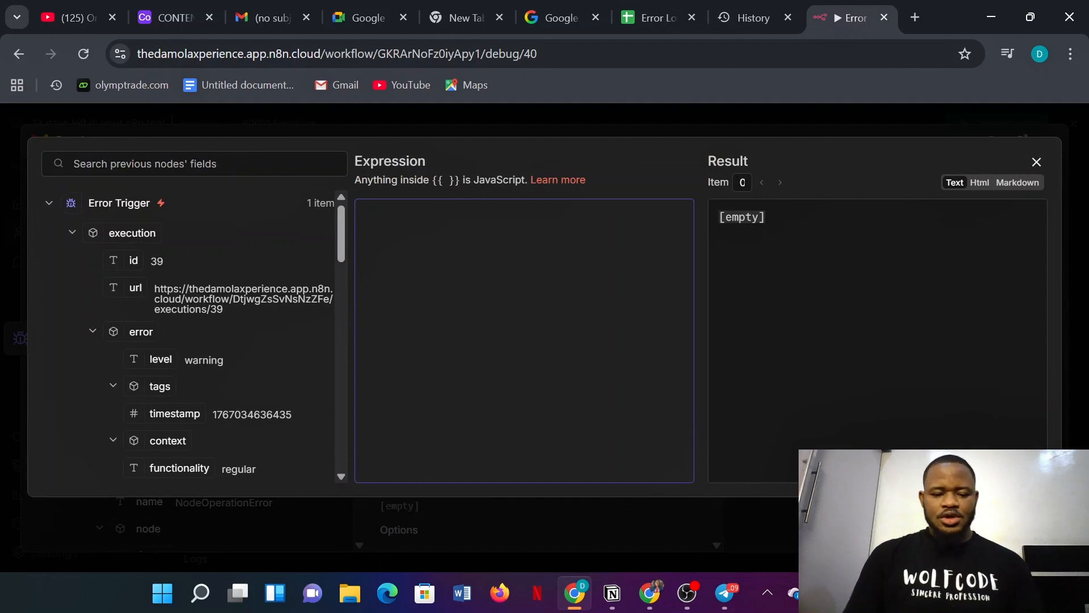
{"action": "type", "text": "THIS"}
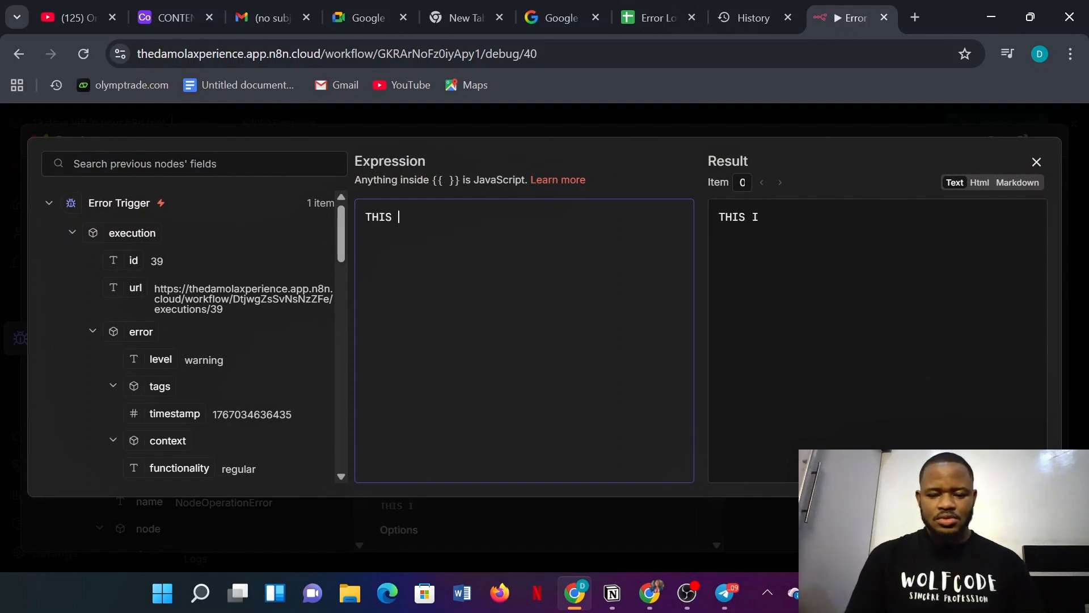
{"action": "key", "text": "BackSpace"}
{"action": "type", "text": "his "}
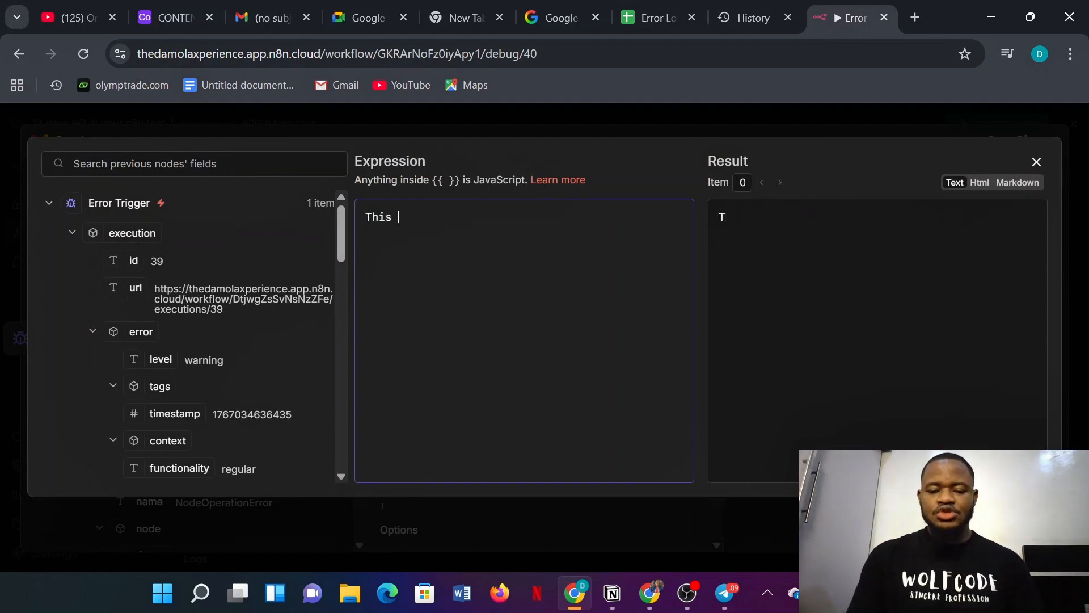
{"action": "type", "text": "is the Erro"}
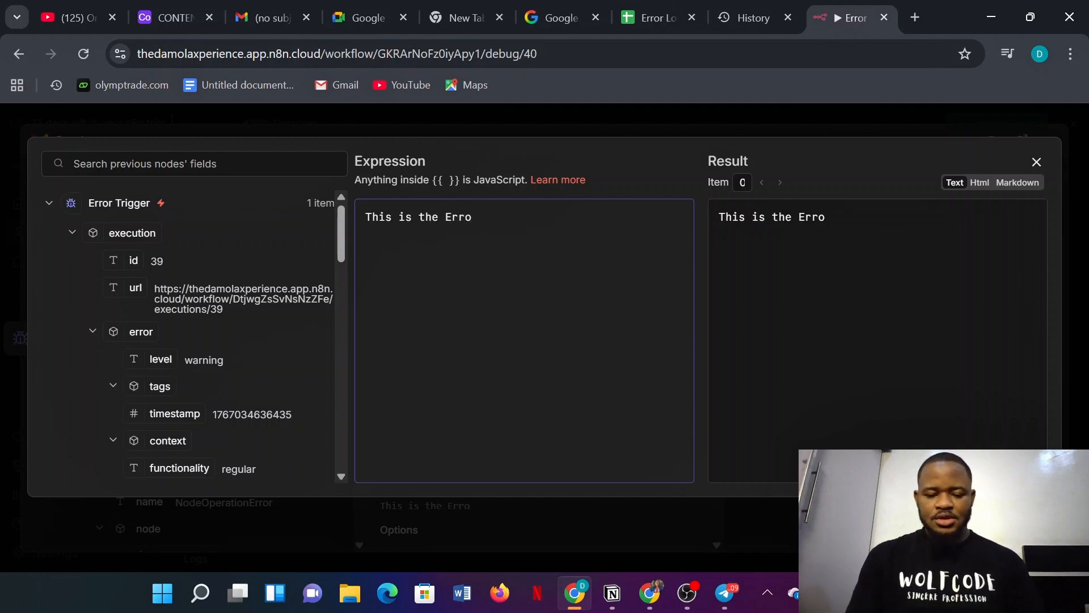
{"action": "type", "text": "r Deat"}
{"action": "key", "text": "BackSpace"}
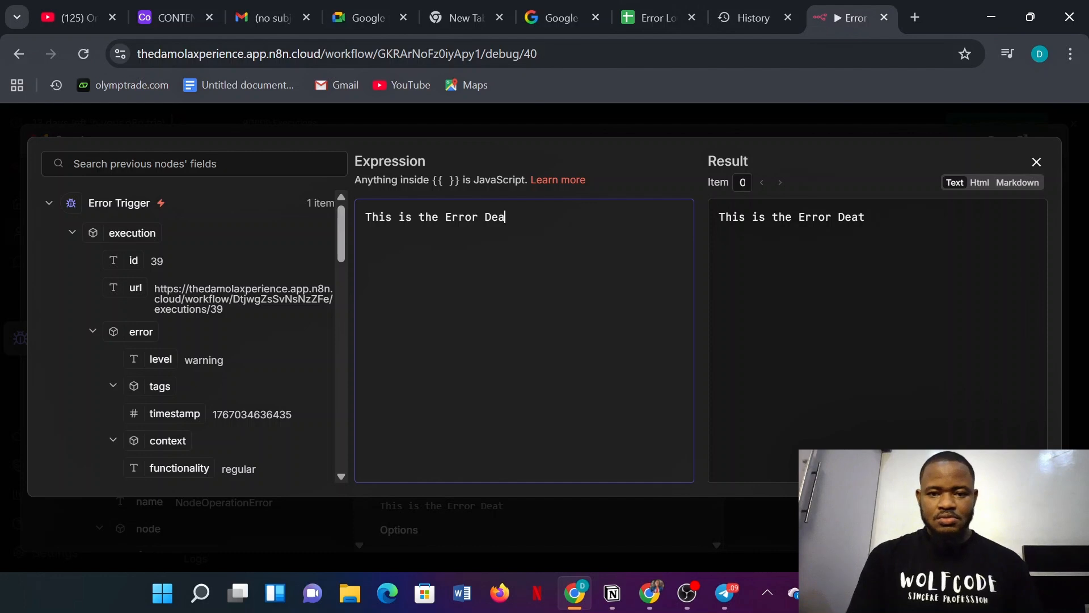
{"action": "type", "text": "ails"}
{"action": "key", "text": "Return"}
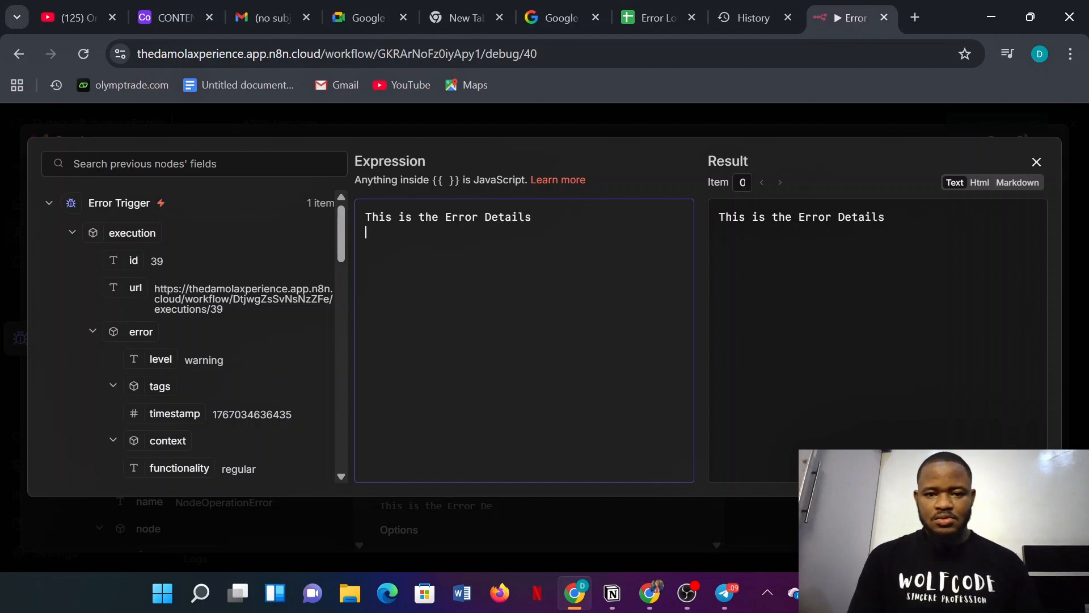
{"action": "type", "text": "Wo"}
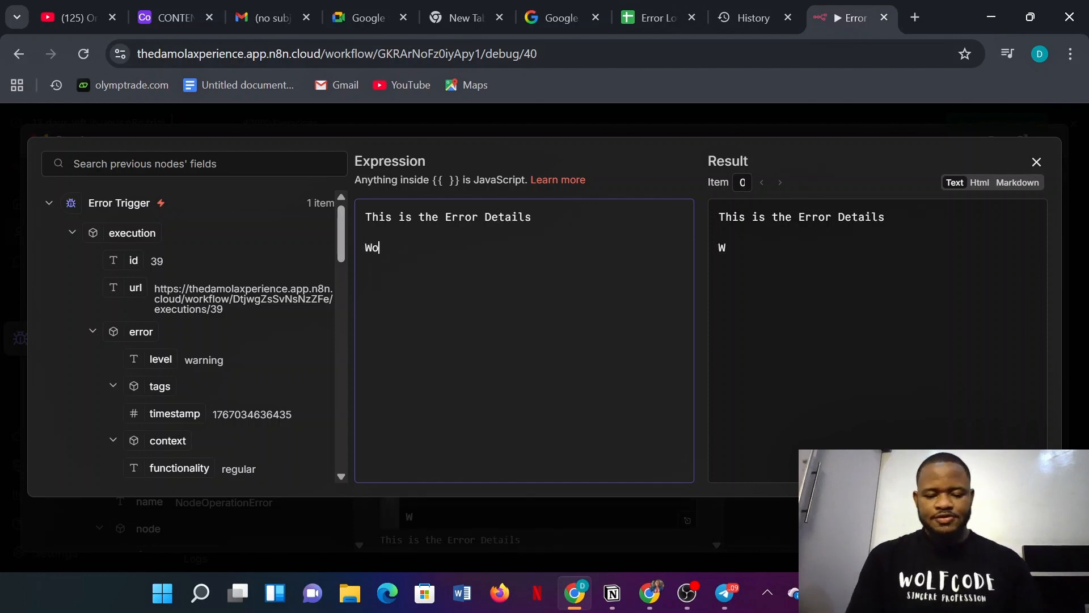
{"action": "type", "text": "rkflow name"}
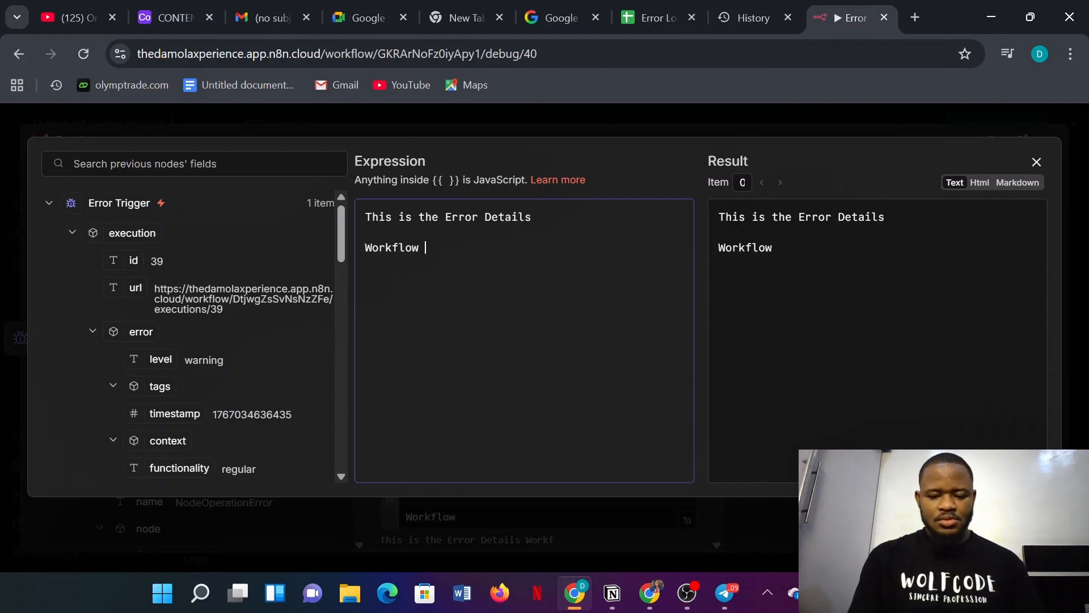
{"action": "key", "text": "Return"}
{"action": "key", "text": "Return"}
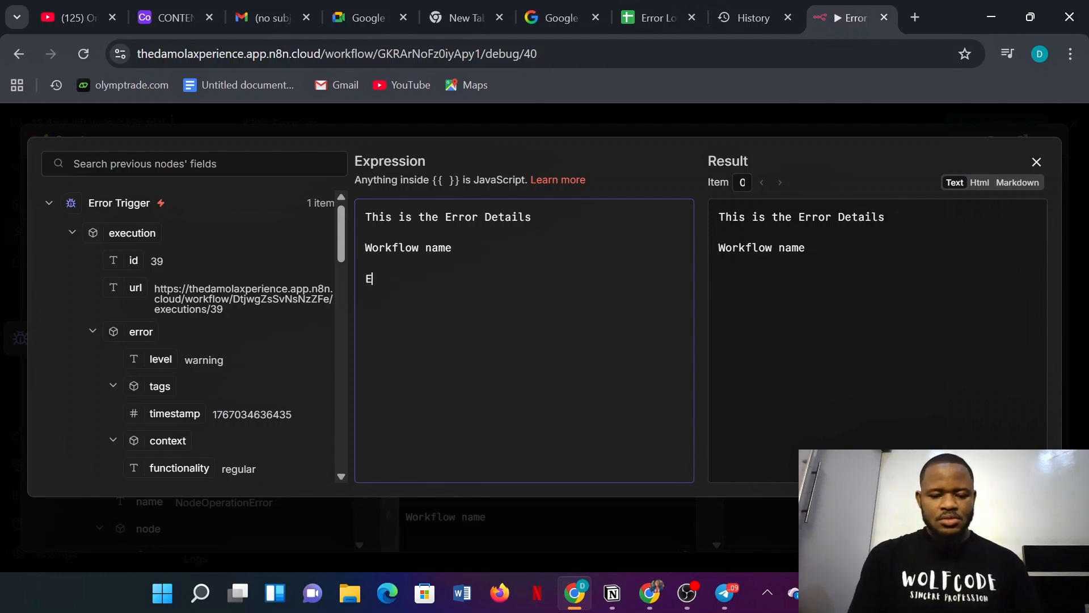
{"action": "type", "text": "Errored node:  "}
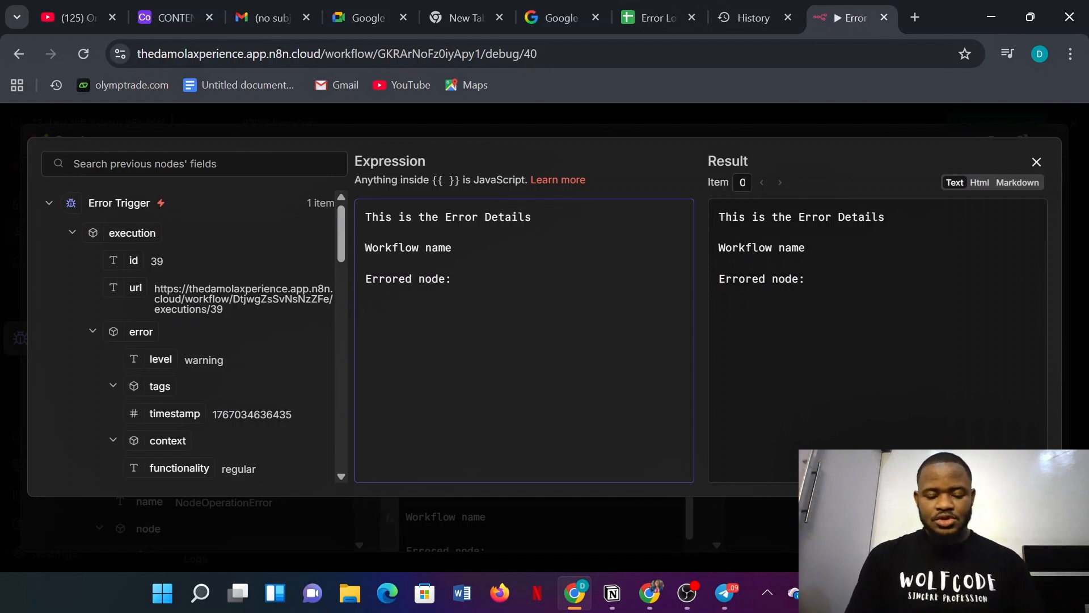
{"action": "type", "text": "Error M"}
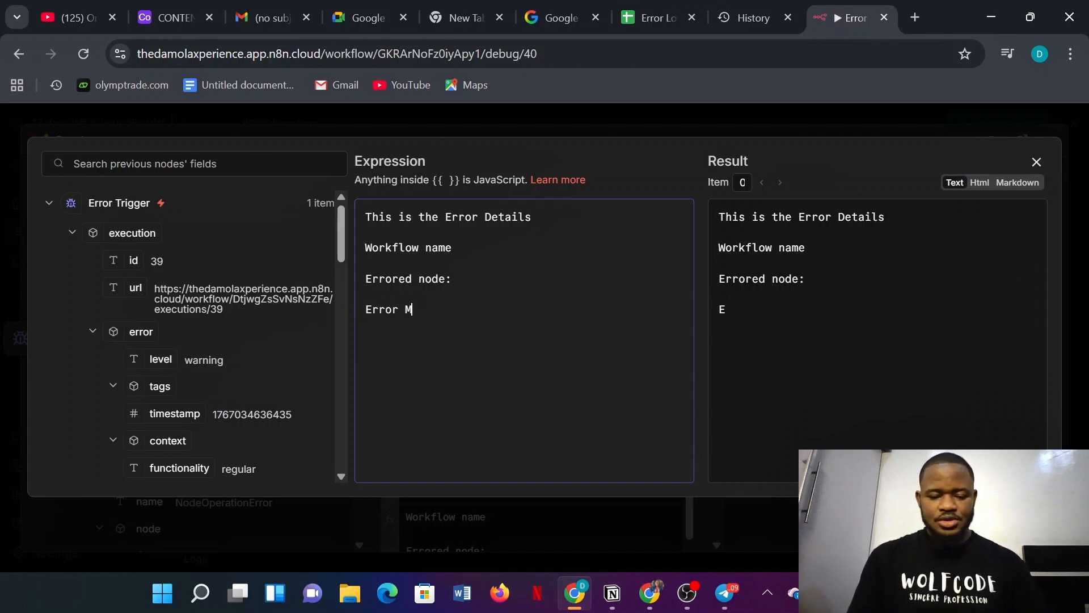
{"action": "type", "text": "essage:"}
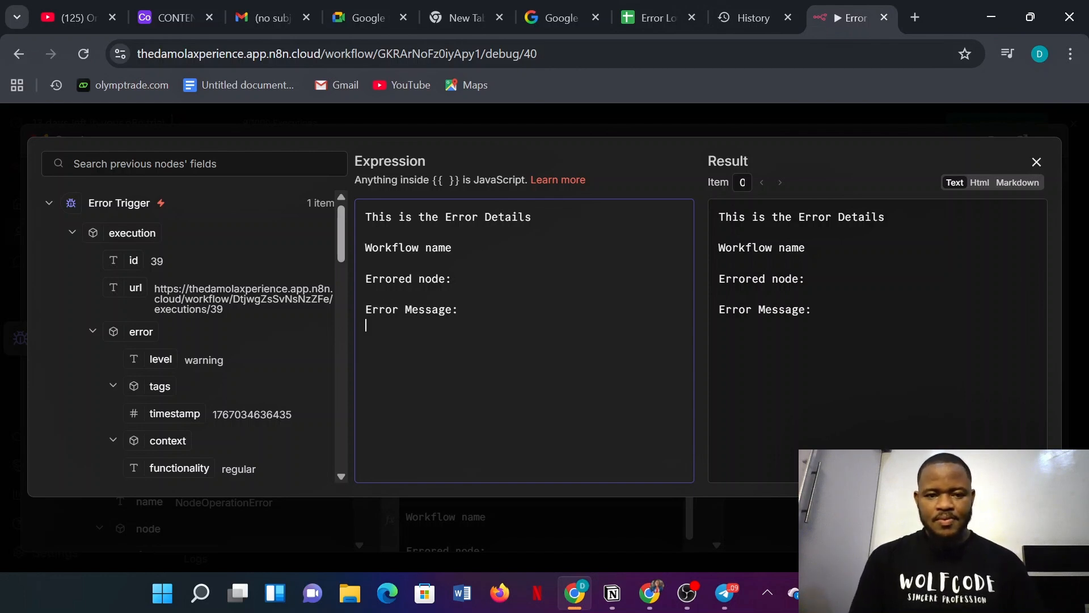
{"action": "key", "text": "Return"}
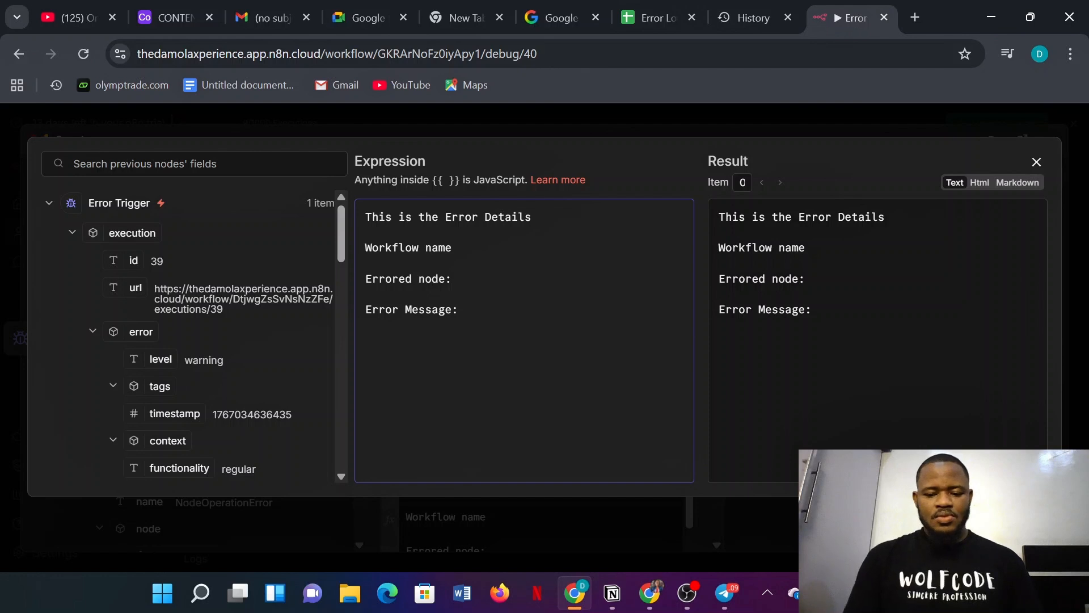
{"action": "type", "text": "orkflow "}
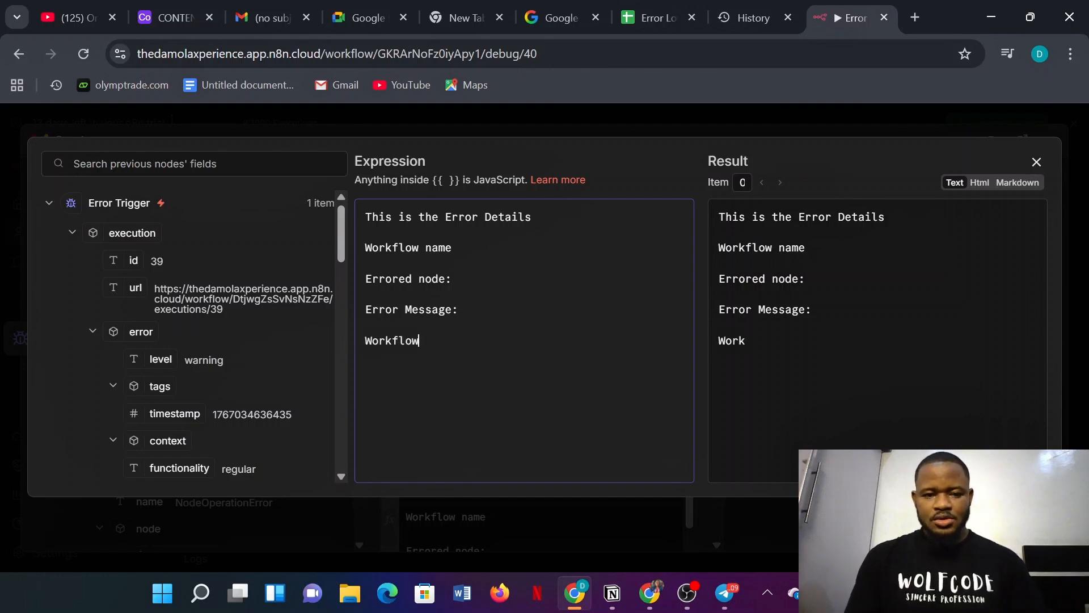
{"action": "type", "text": "Link:"}
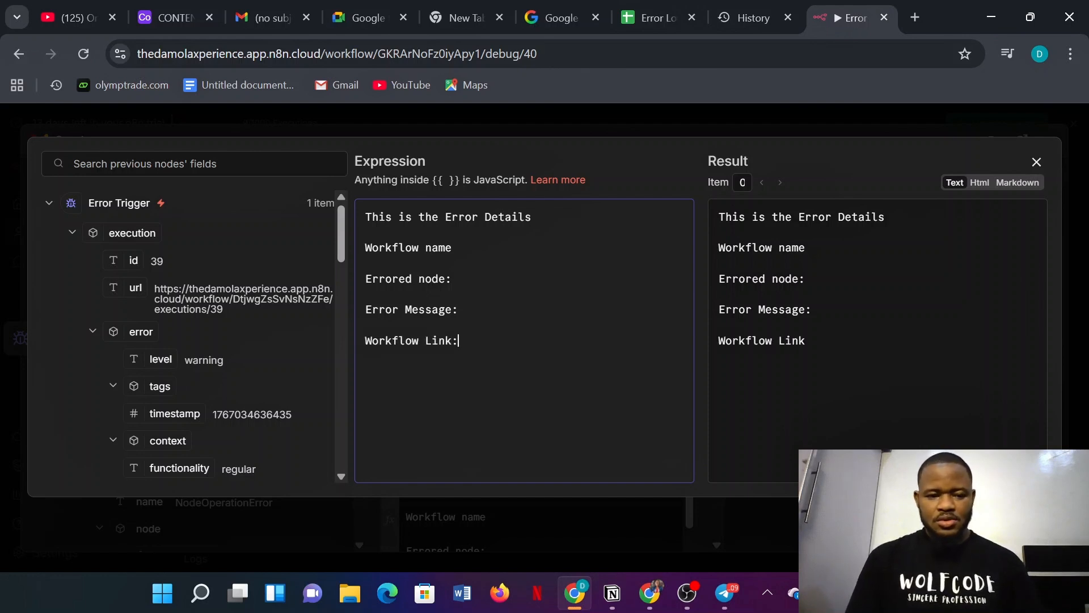
- Insert the execution url, errored node name and error message expressions after their labels
{"action": "left_click", "coordinate": [124, 286]}
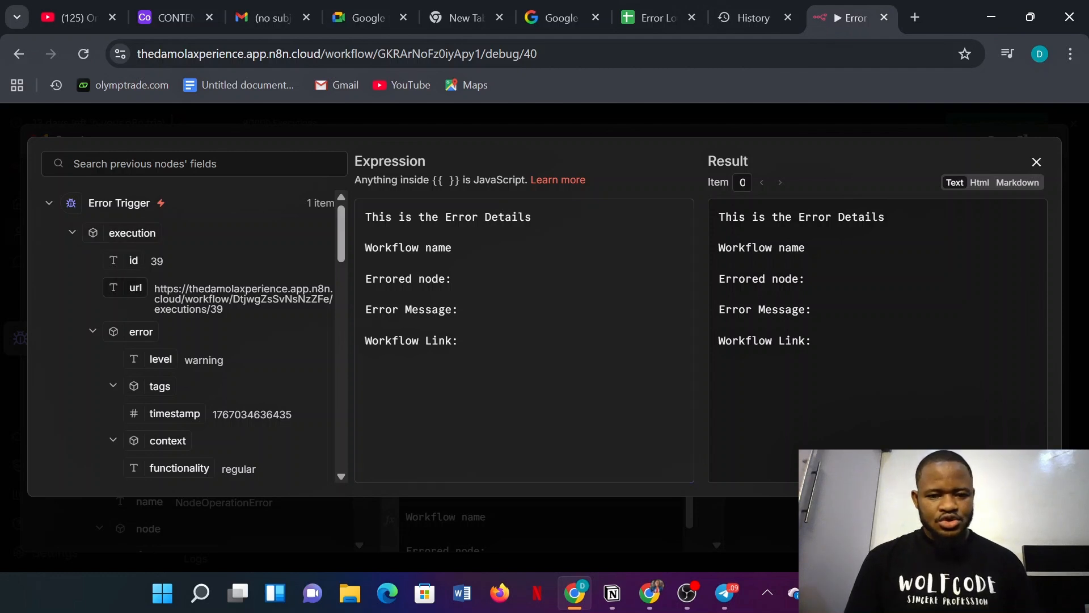
{"action": "left_click_drag", "start_coordinate": [117, 287], "coordinate": [471, 342]}
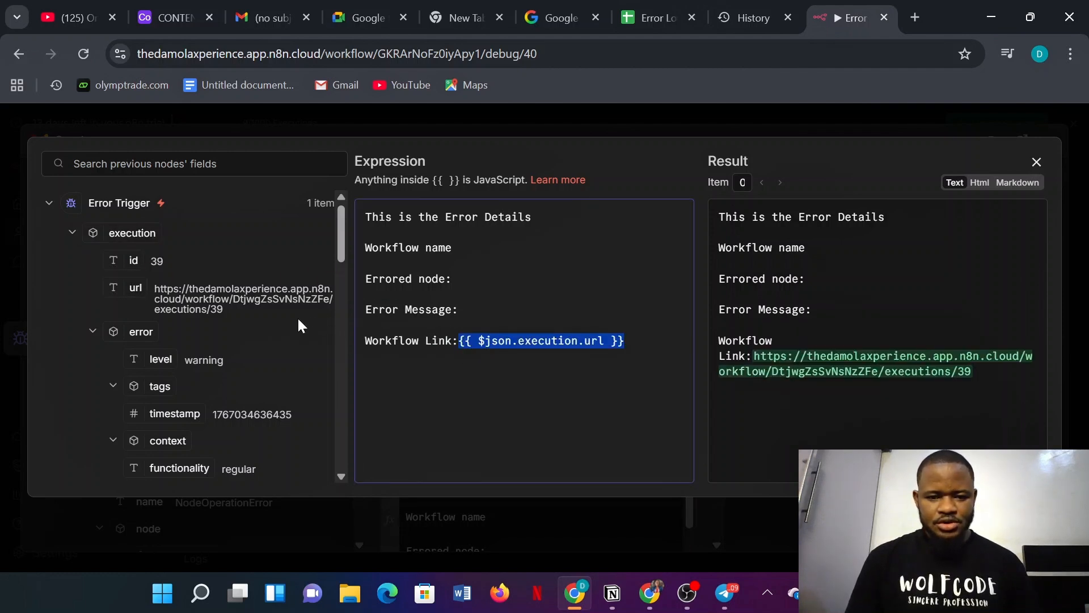
{"action": "scroll", "coordinate": [223, 326], "scroll_direction": "down", "scroll_amount": 6}
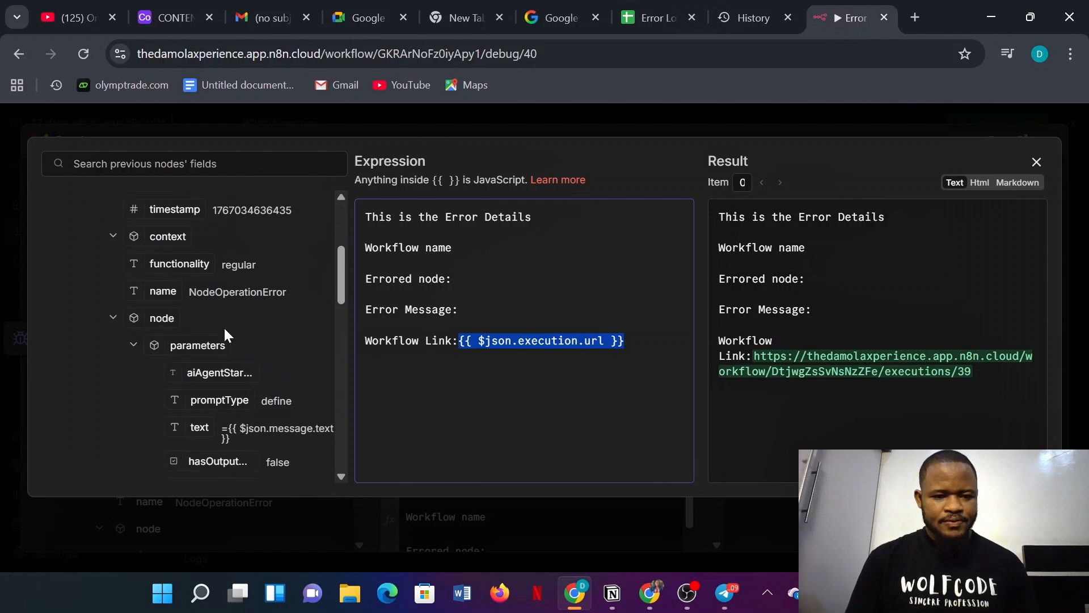
{"action": "scroll", "coordinate": [224, 326], "scroll_direction": "down", "scroll_amount": 1}
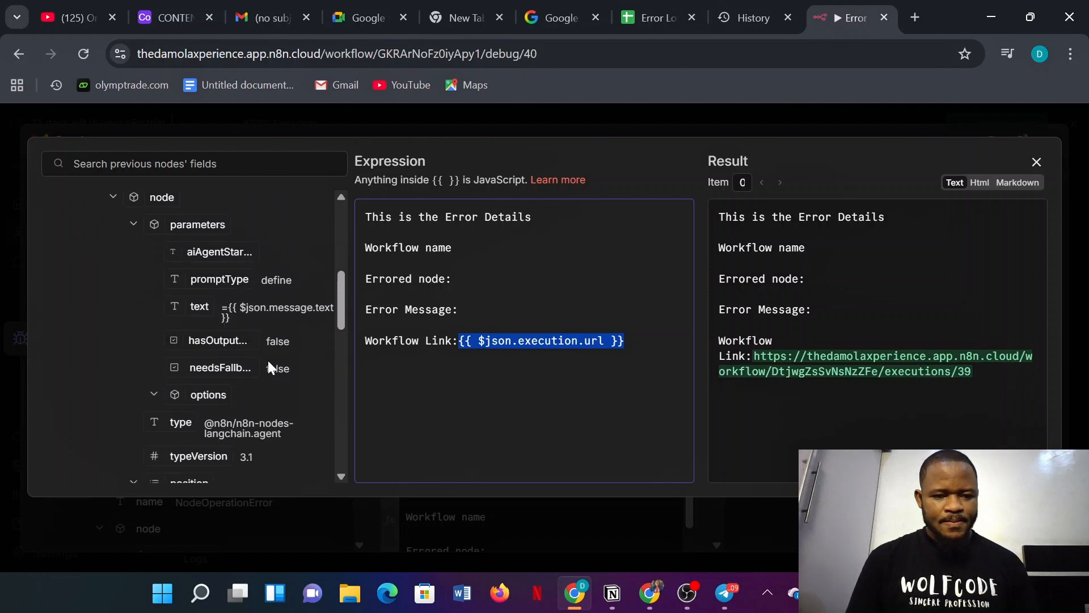
{"action": "scroll", "coordinate": [241, 372], "scroll_direction": "down", "scroll_amount": 6}
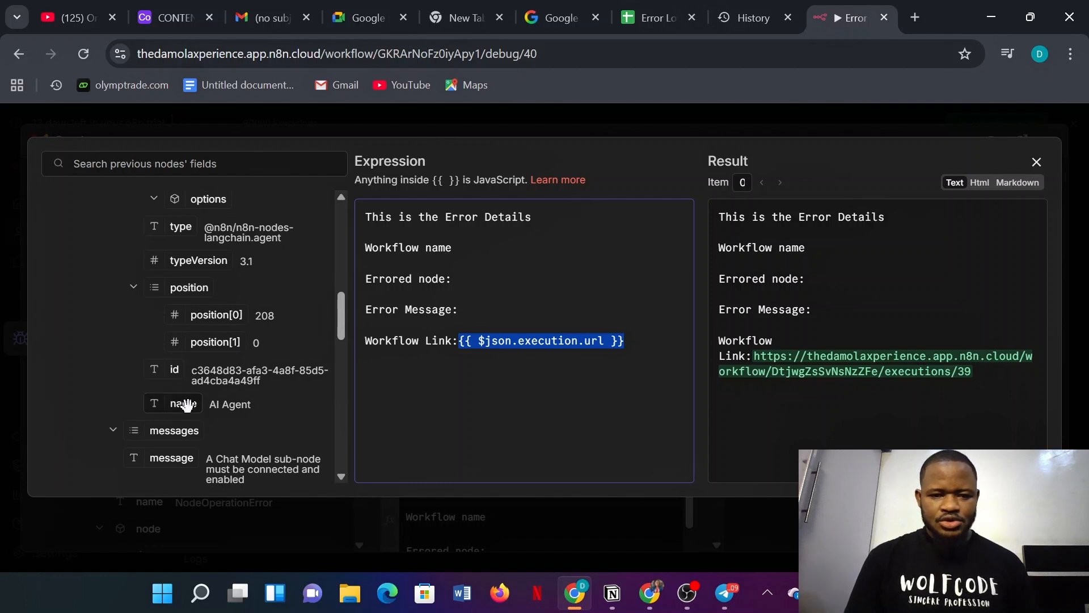
{"action": "left_click_drag", "start_coordinate": [183, 404], "coordinate": [480, 280]}
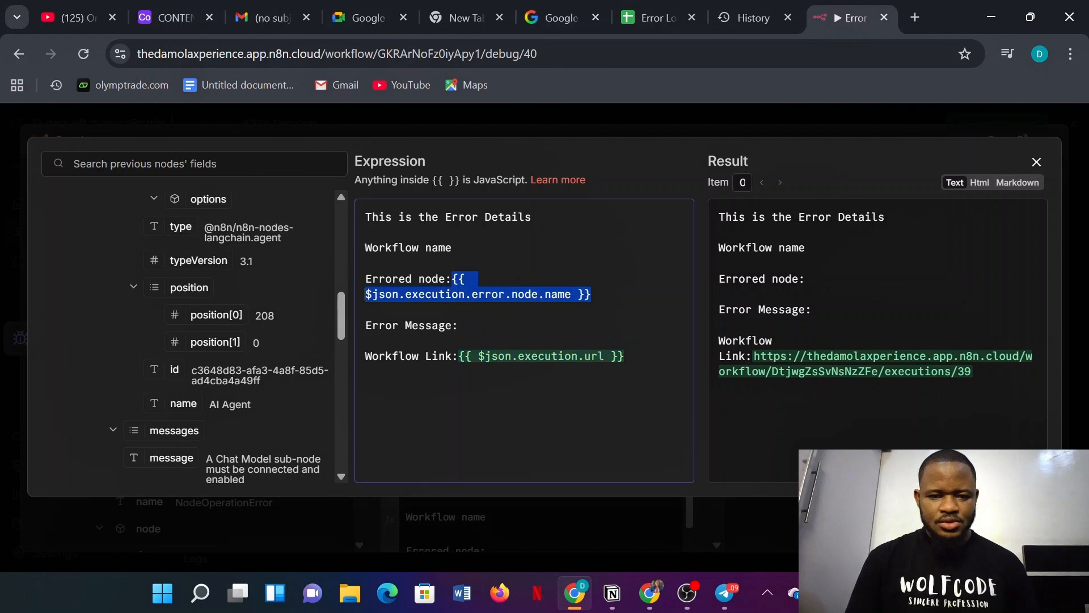
{"action": "scroll", "coordinate": [177, 374], "scroll_direction": "down", "scroll_amount": 2}
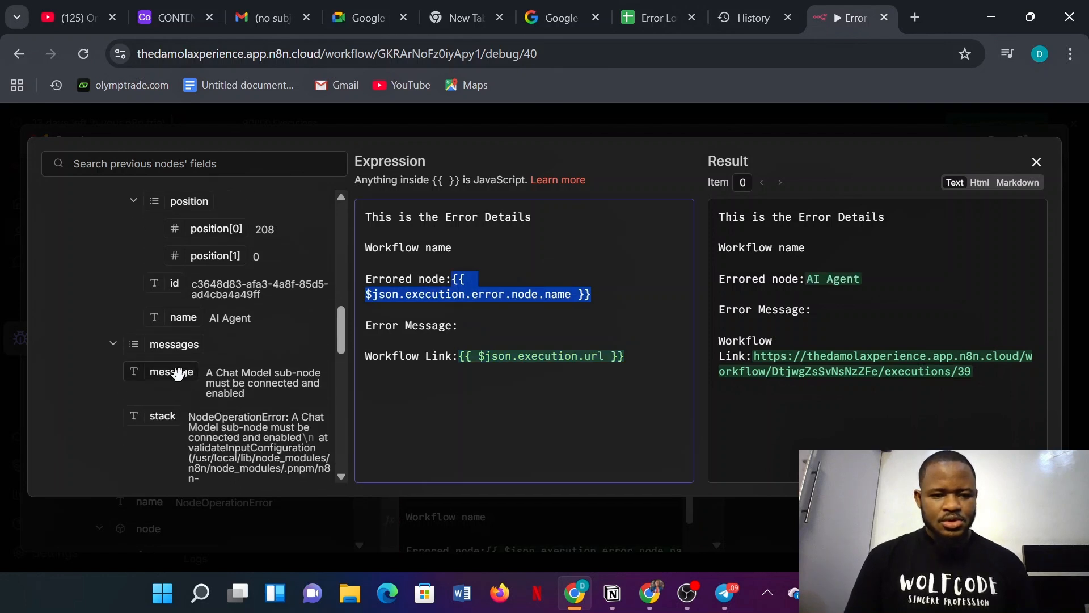
{"action": "left_click_drag", "start_coordinate": [177, 375], "coordinate": [481, 326]}
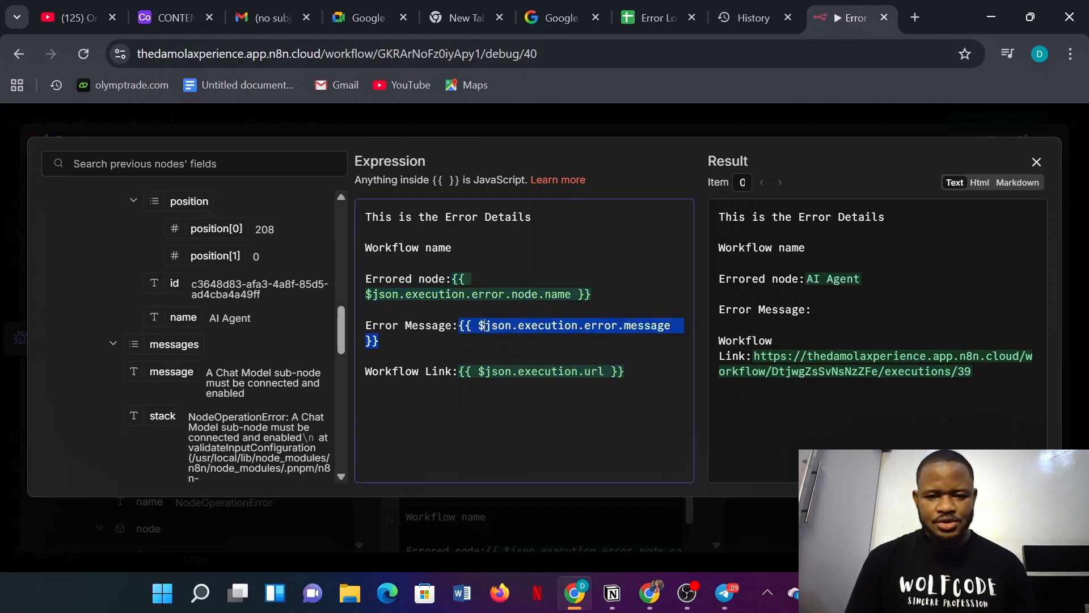
- Insert the workflow name expression after 'Workflow name' and close the expression editor
{"action": "left_click", "coordinate": [452, 247]}
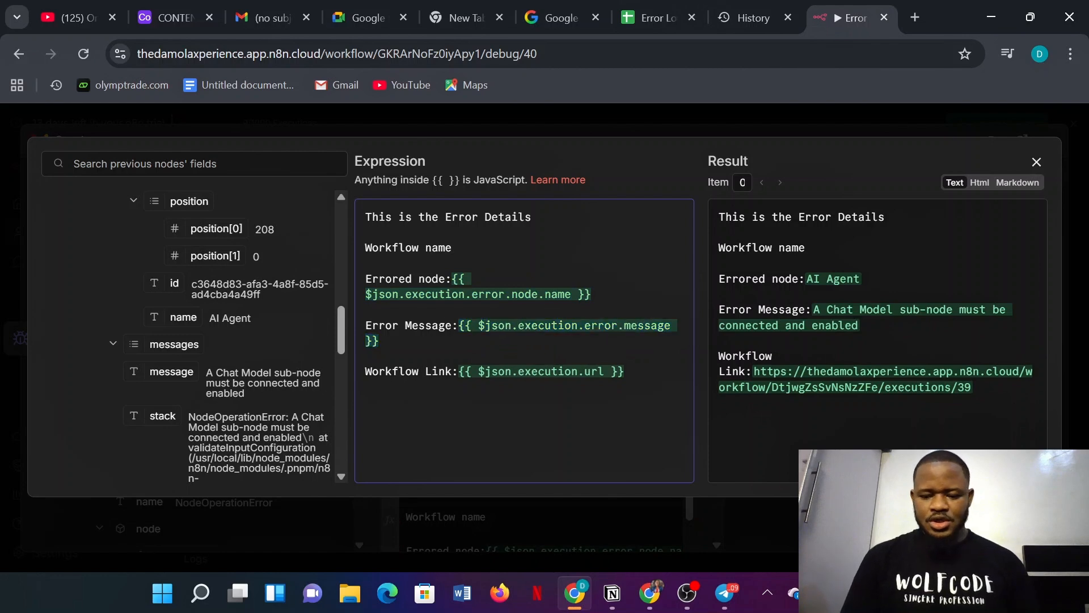
{"action": "scroll", "coordinate": [261, 388], "scroll_direction": "down", "scroll_amount": 10}
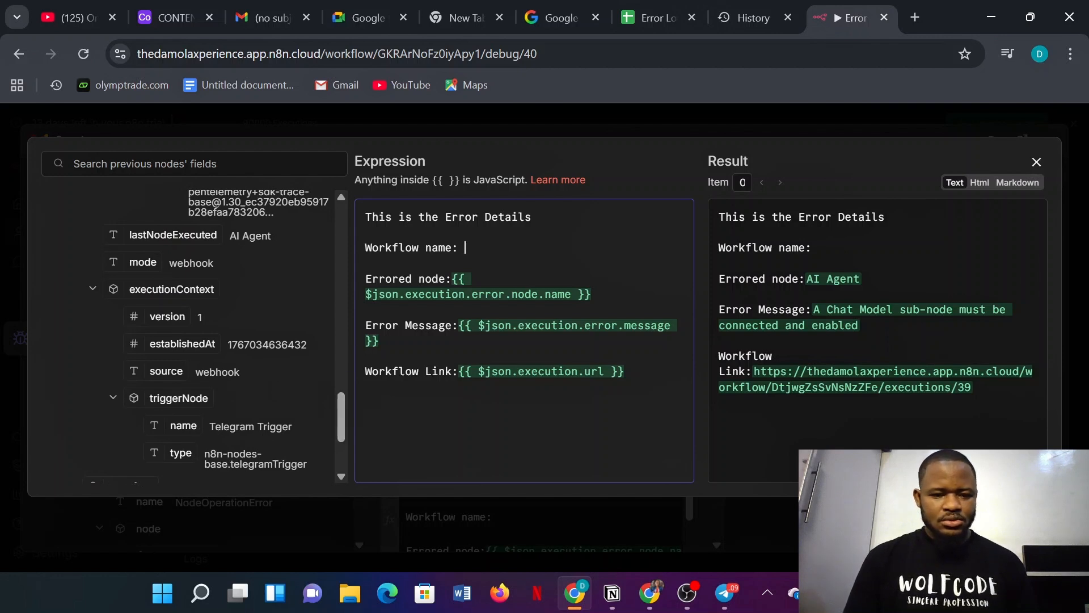
{"action": "scroll", "coordinate": [262, 431], "scroll_direction": "down", "scroll_amount": 5}
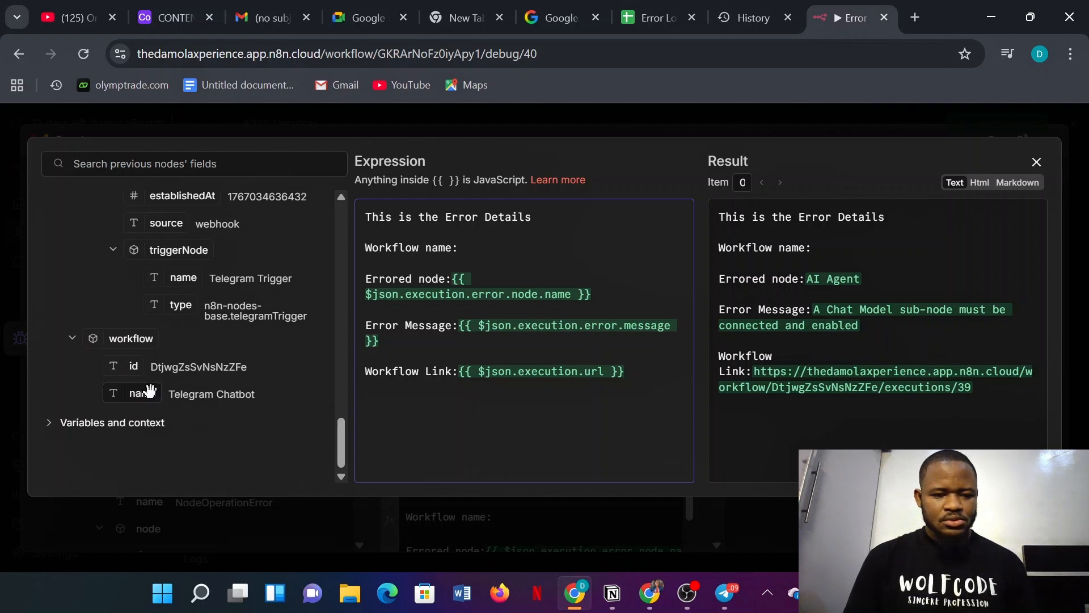
{"action": "left_click_drag", "start_coordinate": [144, 393], "coordinate": [477, 248]}
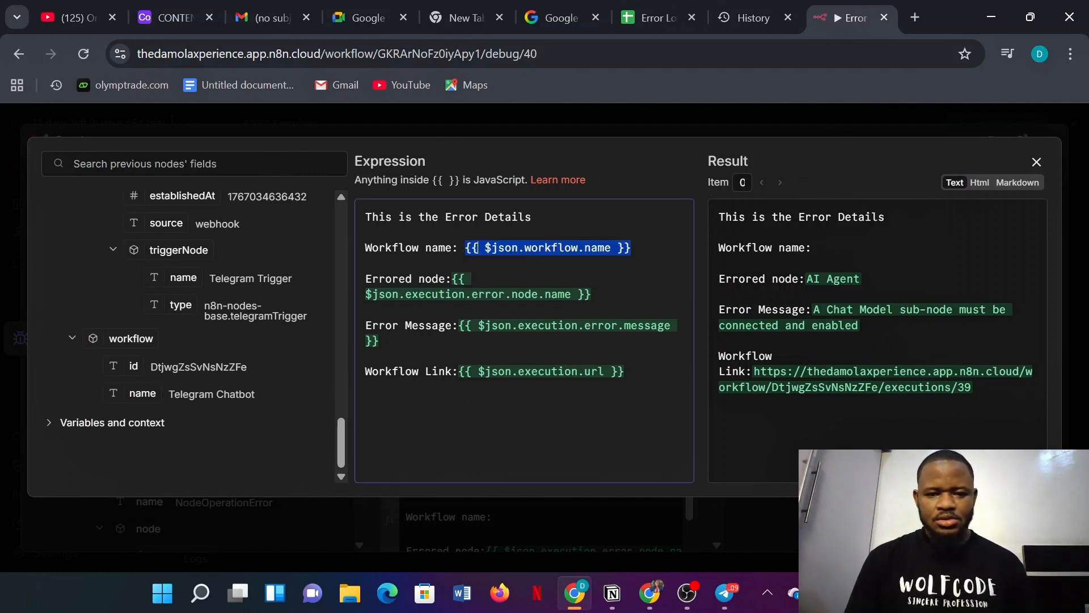
{"action": "left_click", "coordinate": [787, 119]}
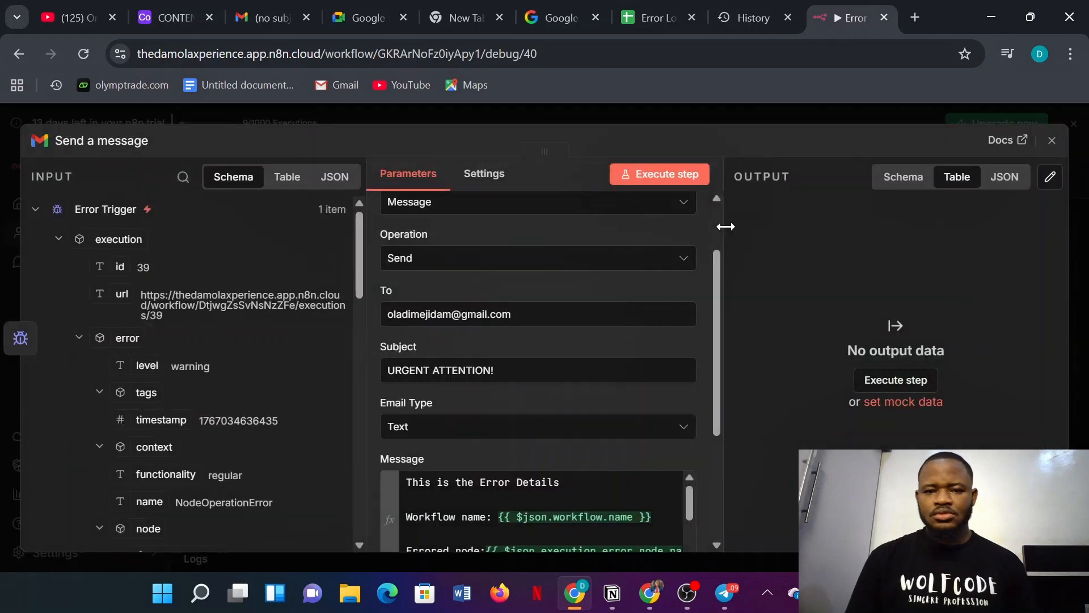
- Execute the Send a message email step to send a test error alert, then view Gmail
{"action": "left_click", "coordinate": [801, 117]}
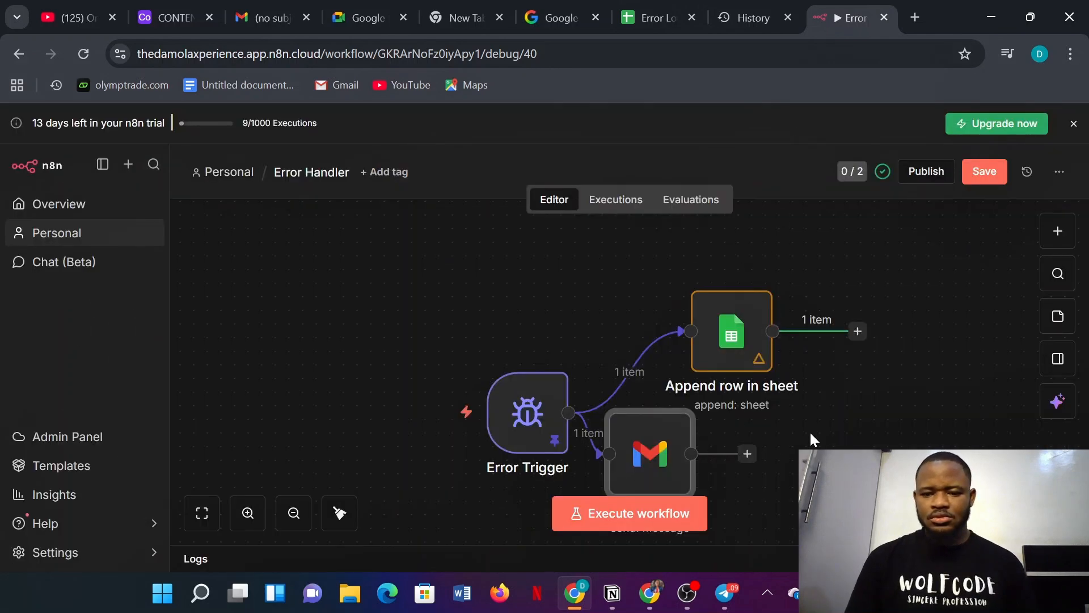
{"action": "scroll", "coordinate": [811, 440], "scroll_direction": "down", "scroll_amount": 2}
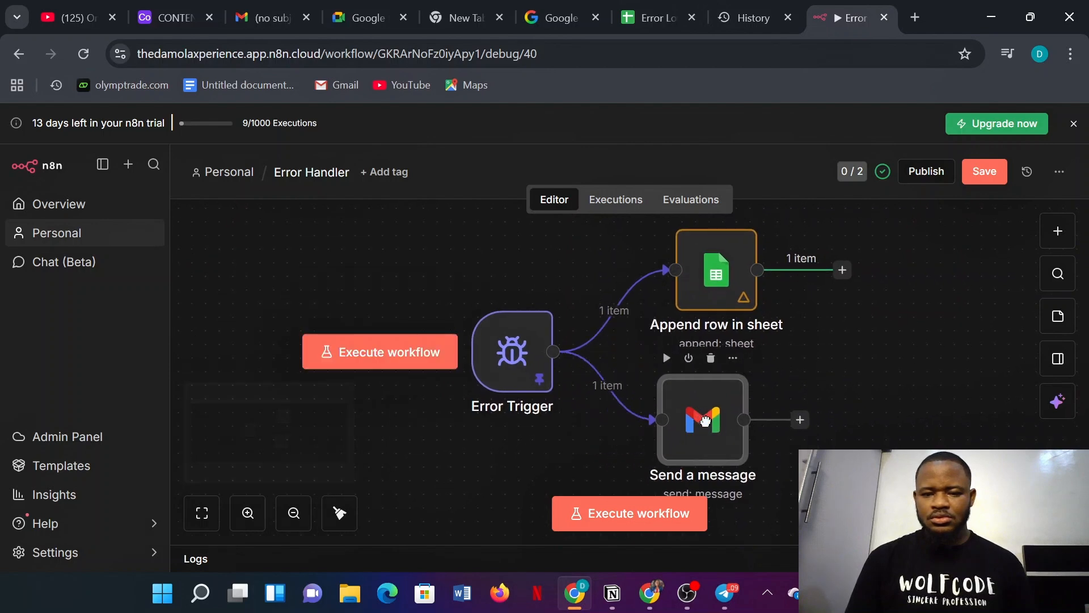
{"action": "left_click_drag", "start_coordinate": [705, 420], "coordinate": [719, 448]}
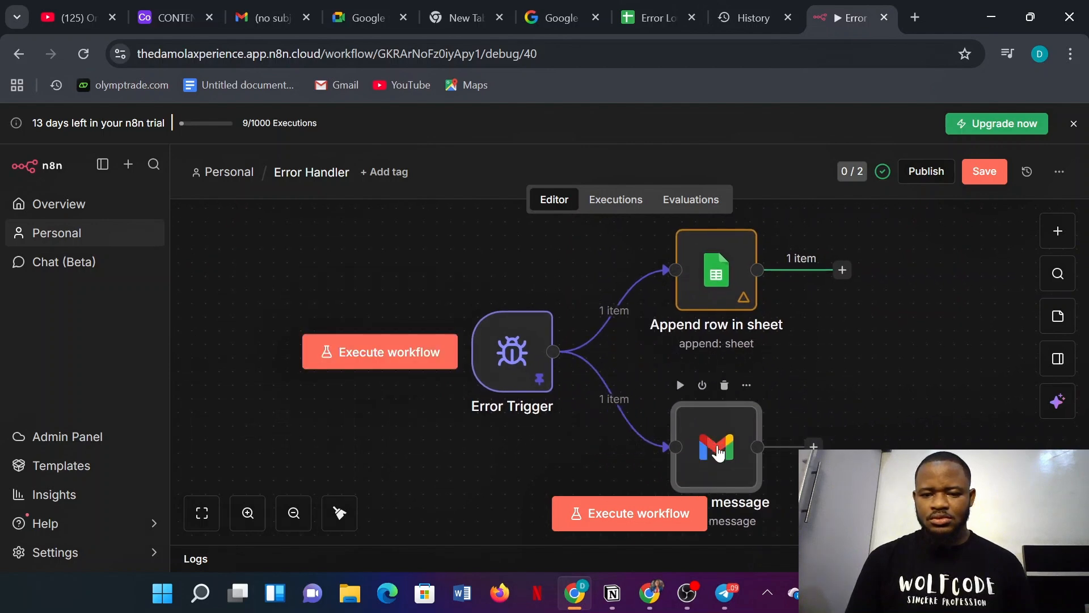
{"action": "left_click", "coordinate": [681, 386]}
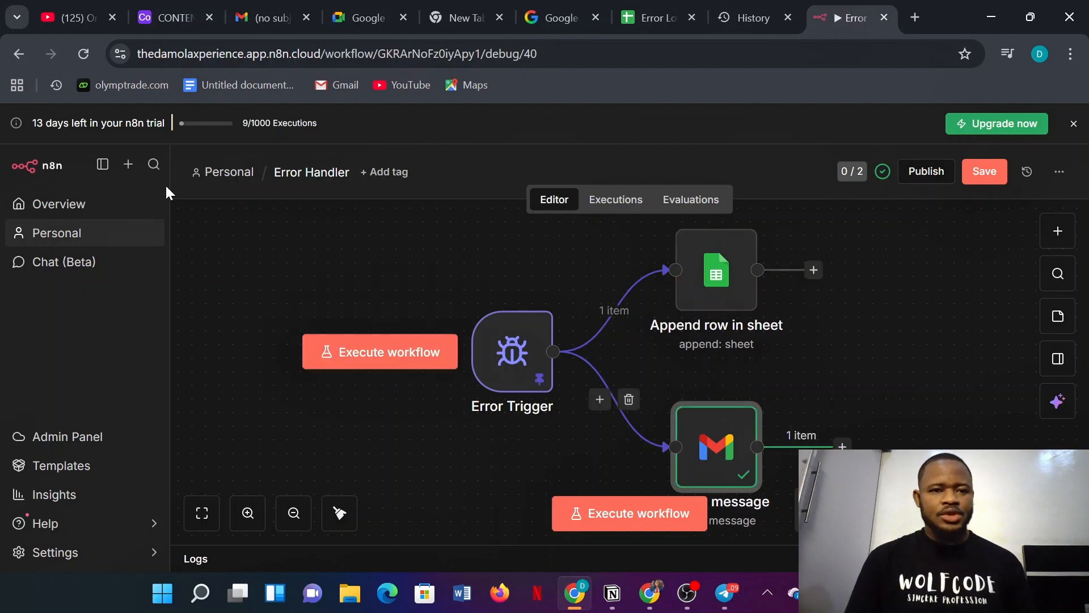
{"action": "left_click", "coordinate": [266, 12]}
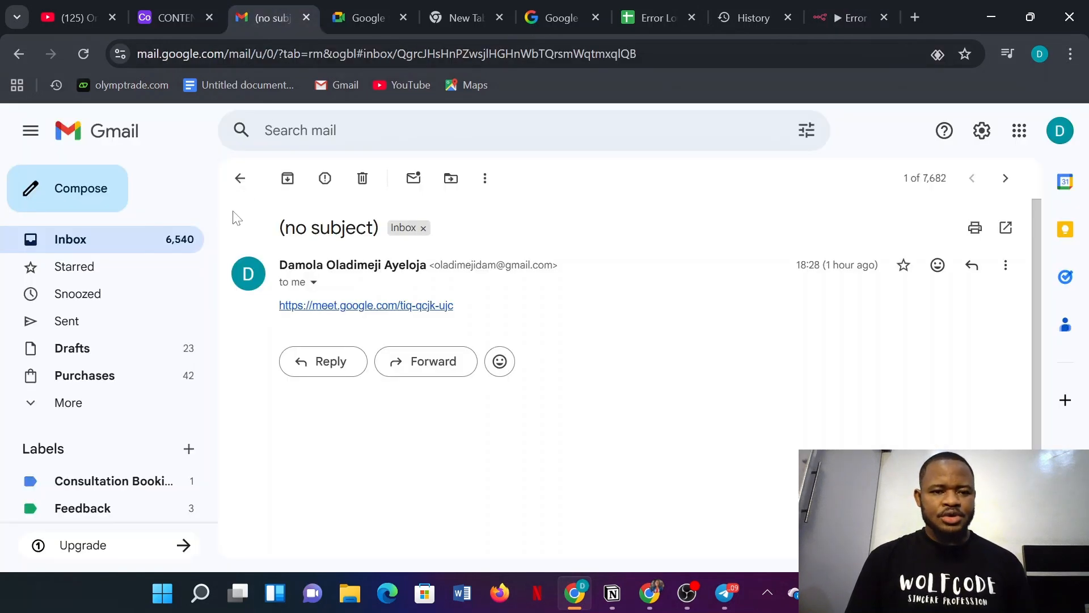
- Refresh the inbox and read the URGENT ATTENTION! email detailing the Telegram Chatbot AI Agent error
{"action": "left_click", "coordinate": [139, 243]}
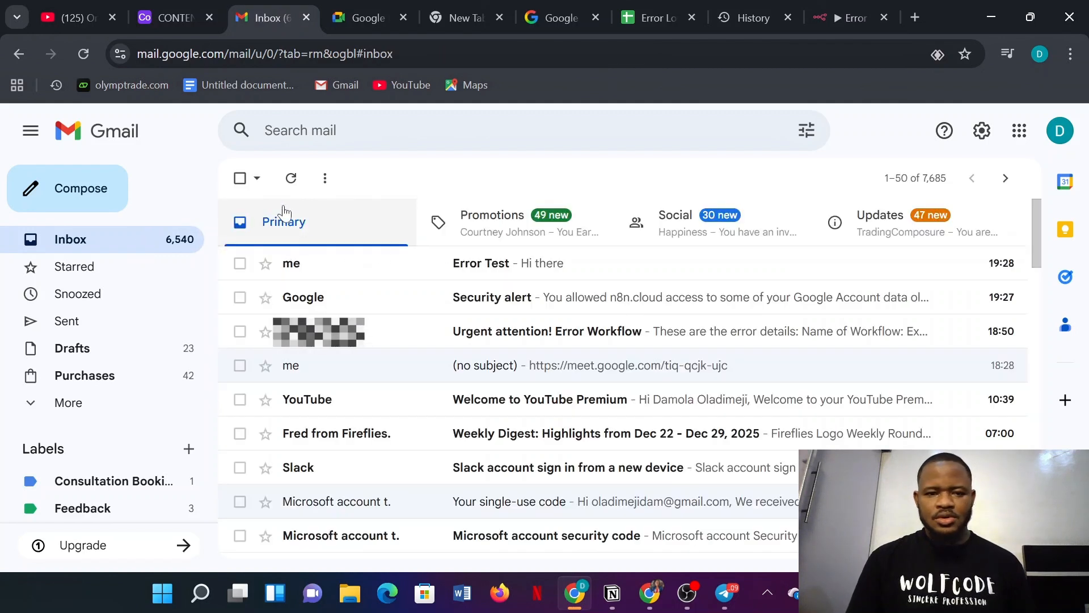
{"action": "left_click", "coordinate": [291, 177]}
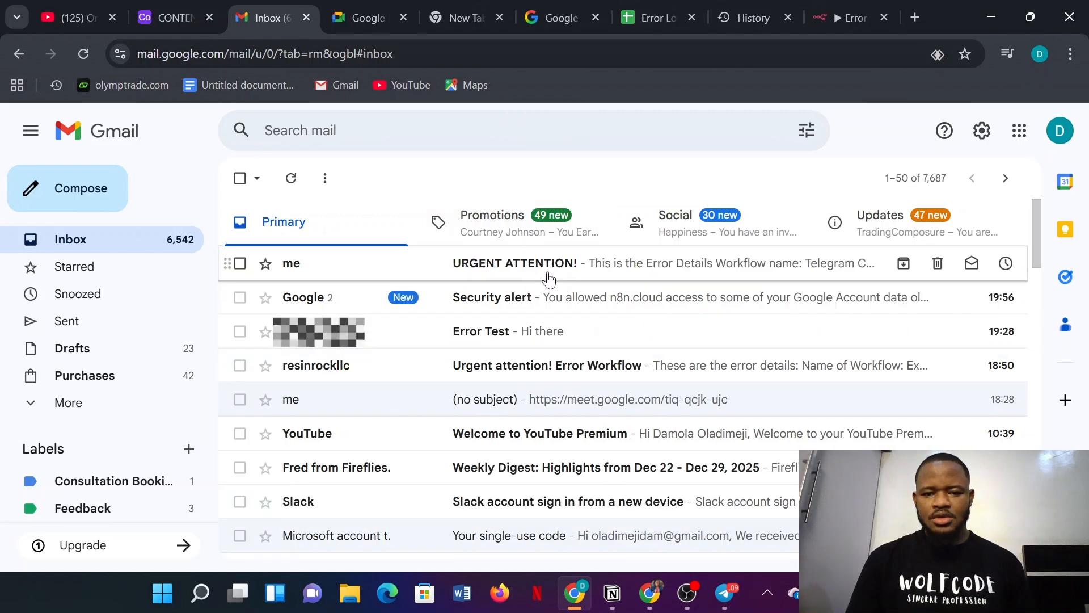
{"action": "left_click", "coordinate": [548, 277]}
{"action": "scroll", "coordinate": [447, 363], "scroll_direction": "down", "scroll_amount": 1}
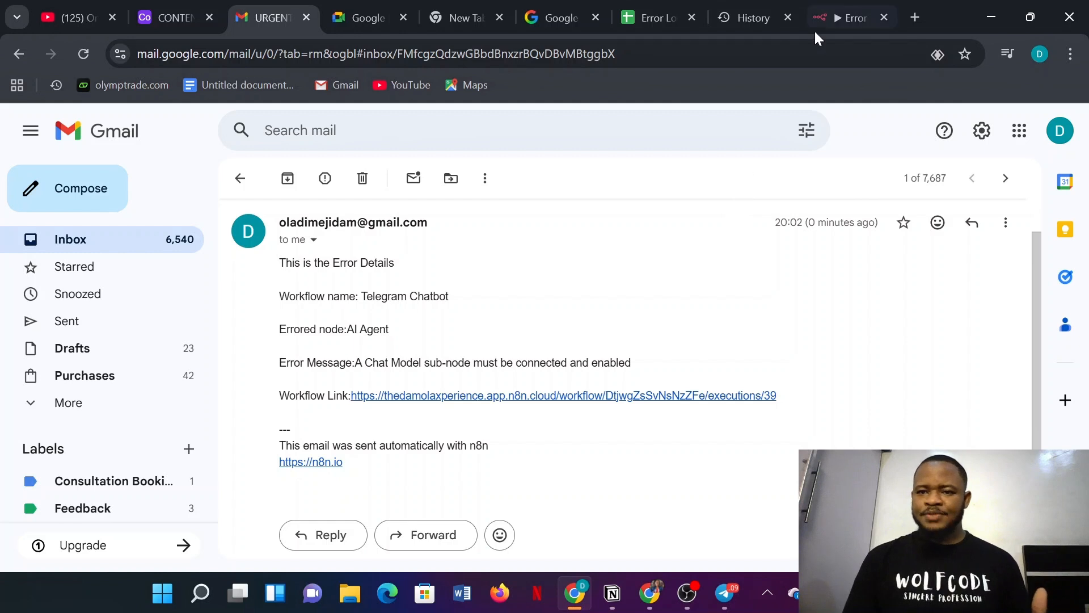
{"action": "left_click", "coordinate": [827, 13]}
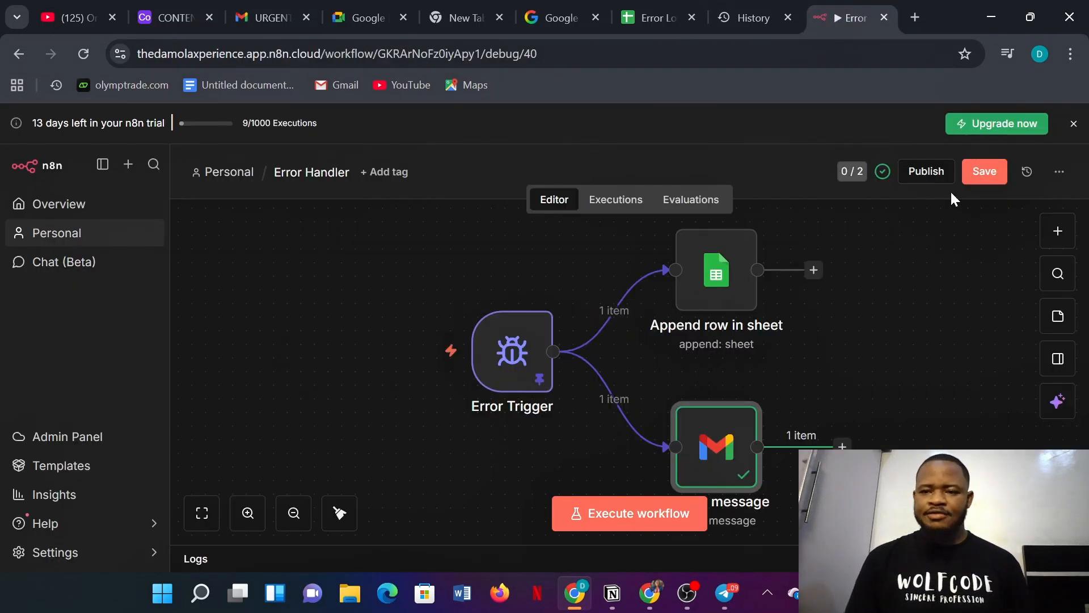
- Save the Error Handler workflow and go to the Overview page listing all workflows
{"action": "left_click", "coordinate": [981, 173]}
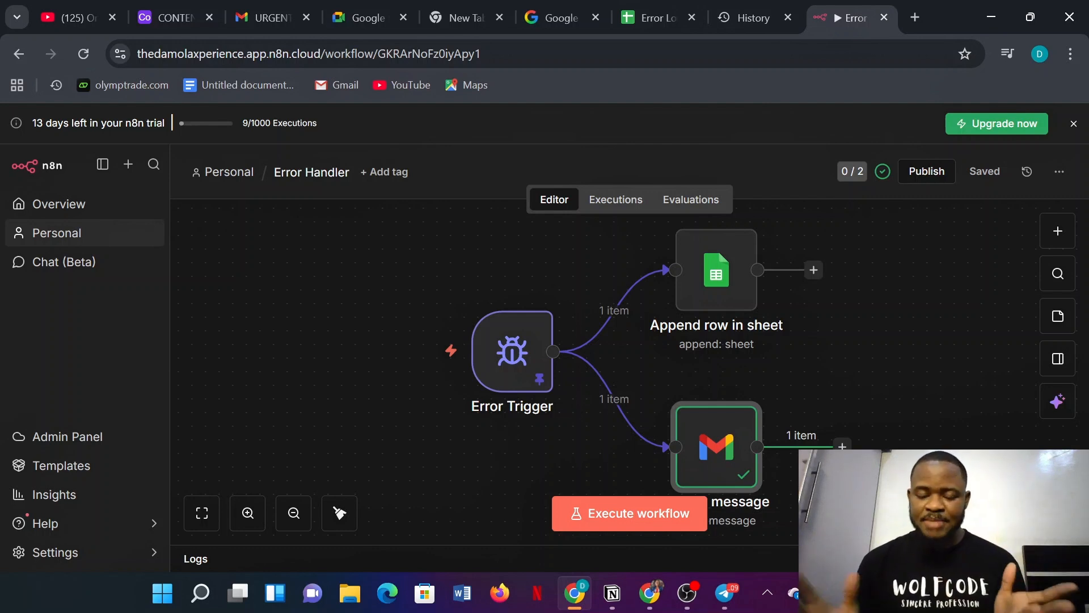
{"action": "left_click", "coordinate": [101, 209]}
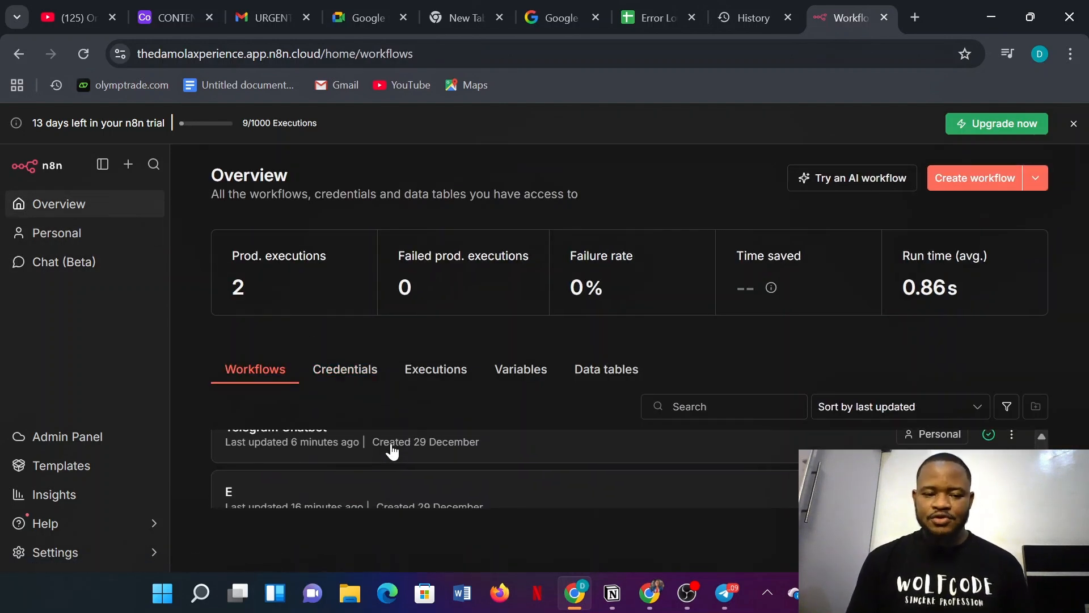
- Open the Telegram Chatbot workflow's settings to confirm Error Handler is its error workflow
{"action": "left_click", "coordinate": [501, 459]}
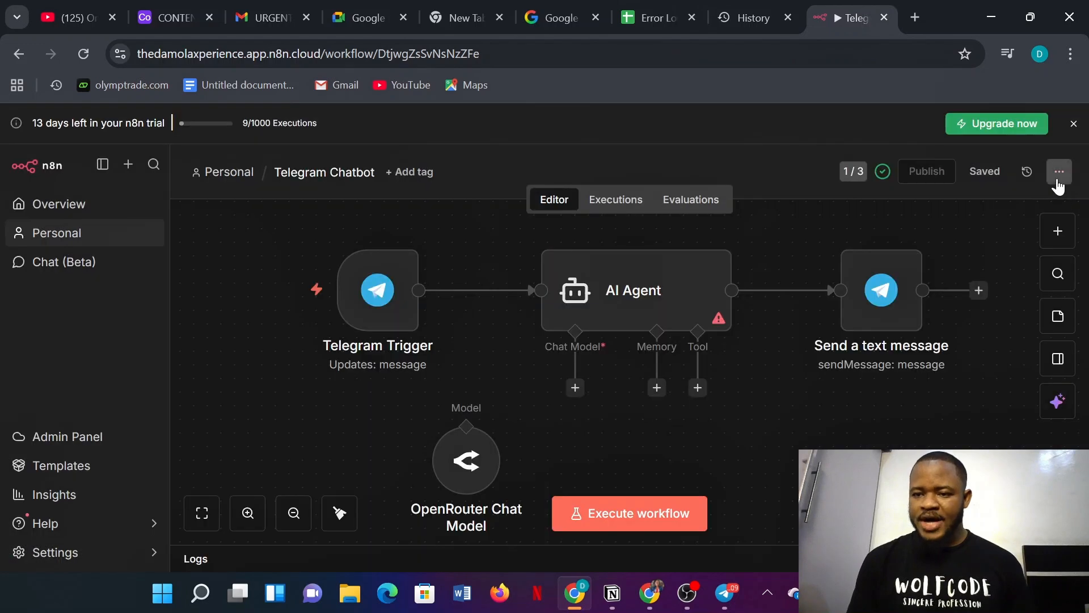
{"action": "left_click", "coordinate": [1059, 171]}
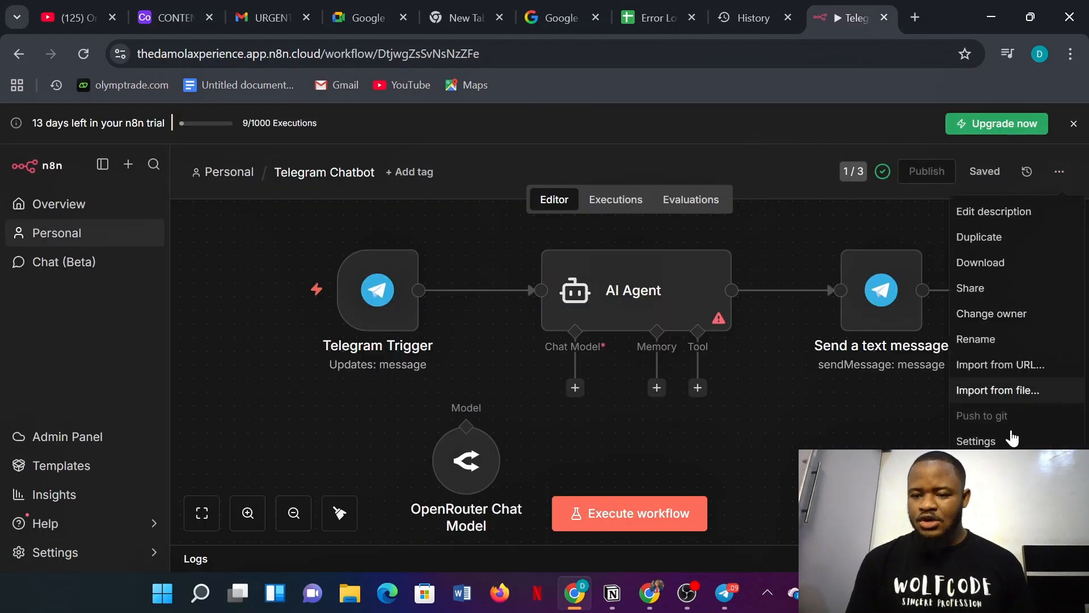
{"action": "left_click", "coordinate": [976, 441]}
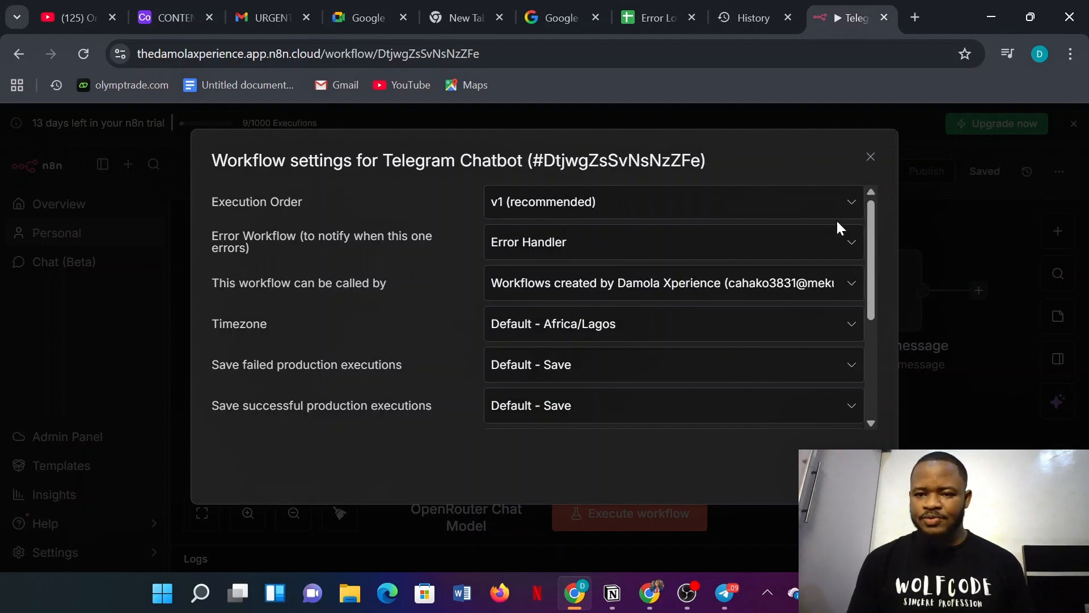
- Close the Telegram Chatbot workflow settings and bring up the Error Logs spreadsheet
{"action": "left_click", "coordinate": [963, 235]}
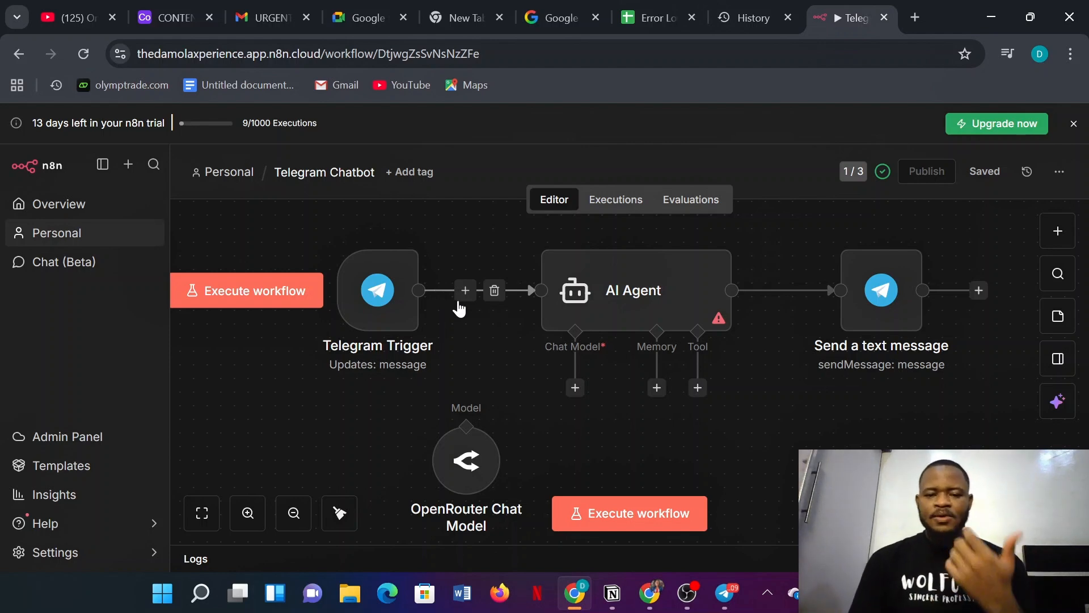
{"action": "left_click", "coordinate": [658, 19]}
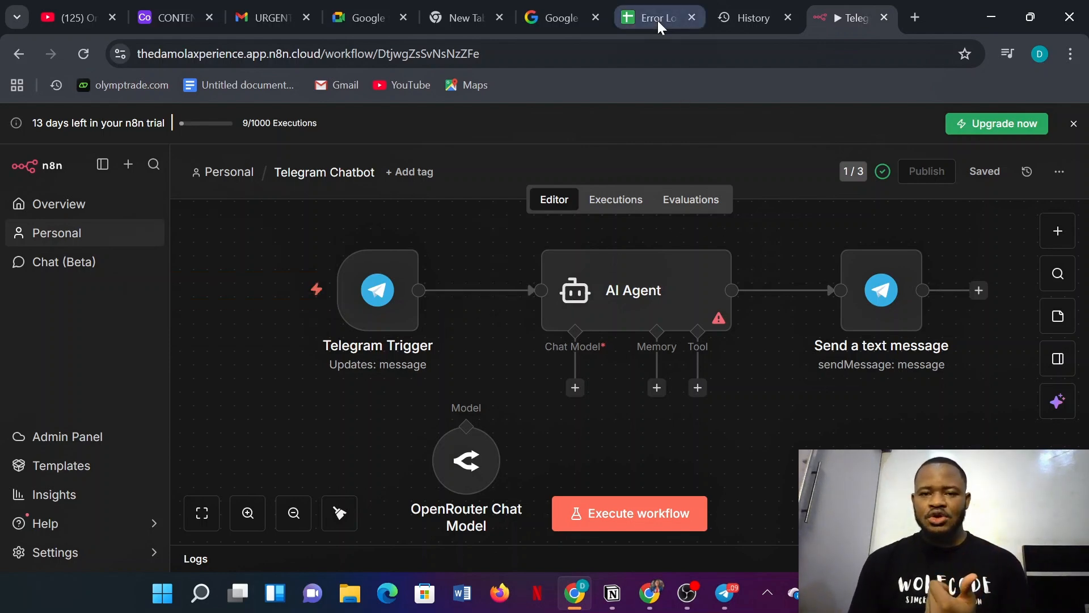